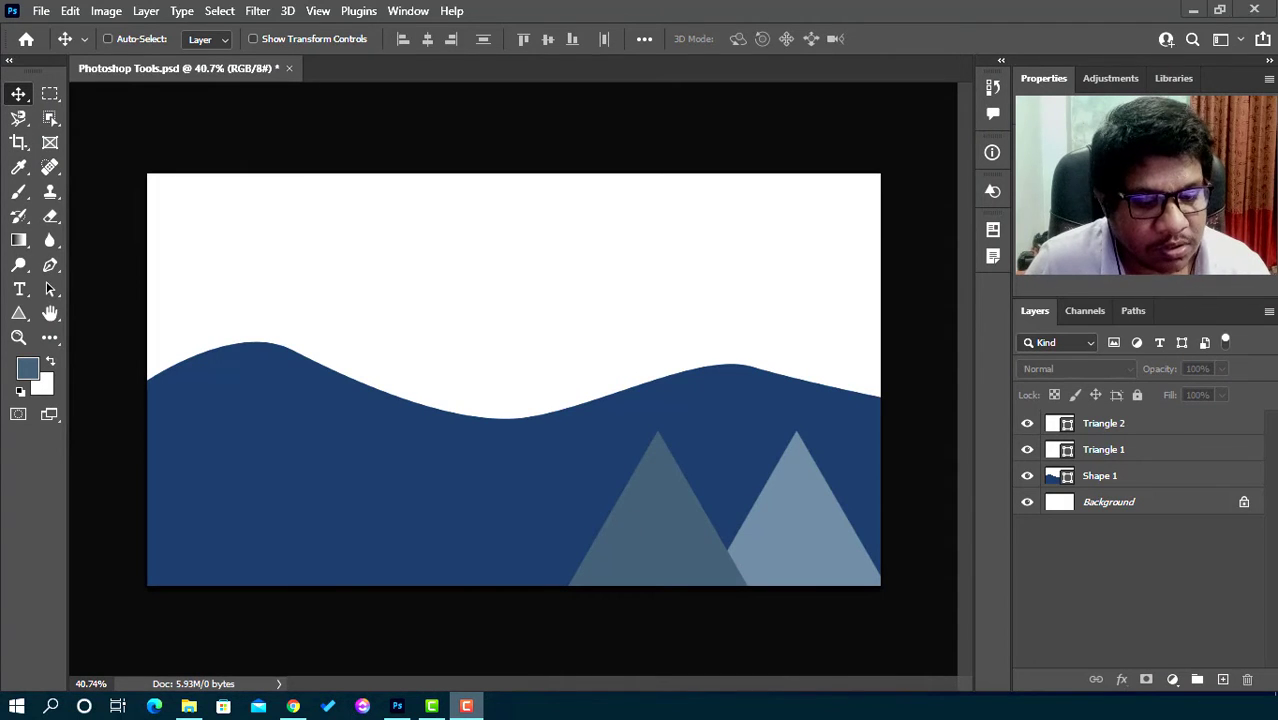
{"action": "key", "text": "Print"}
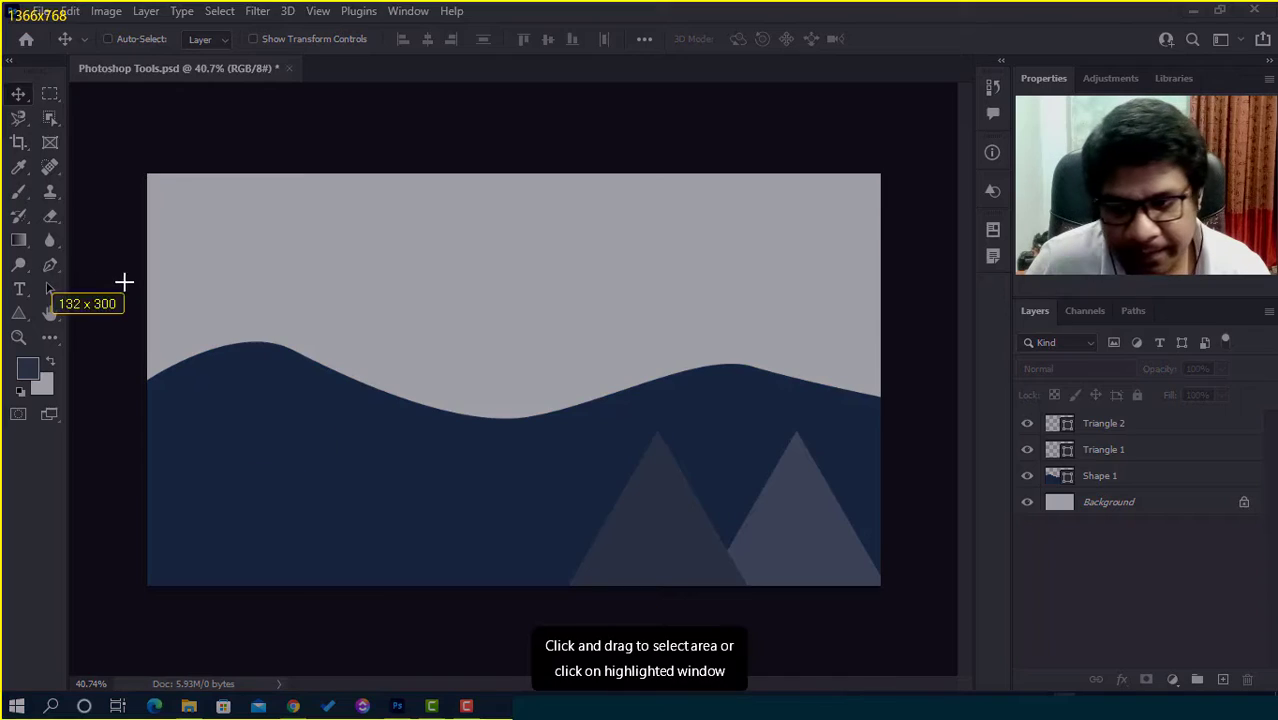
{"action": "left_click_drag", "start_coordinate": [1, 279], "coordinate": [38, 309]}
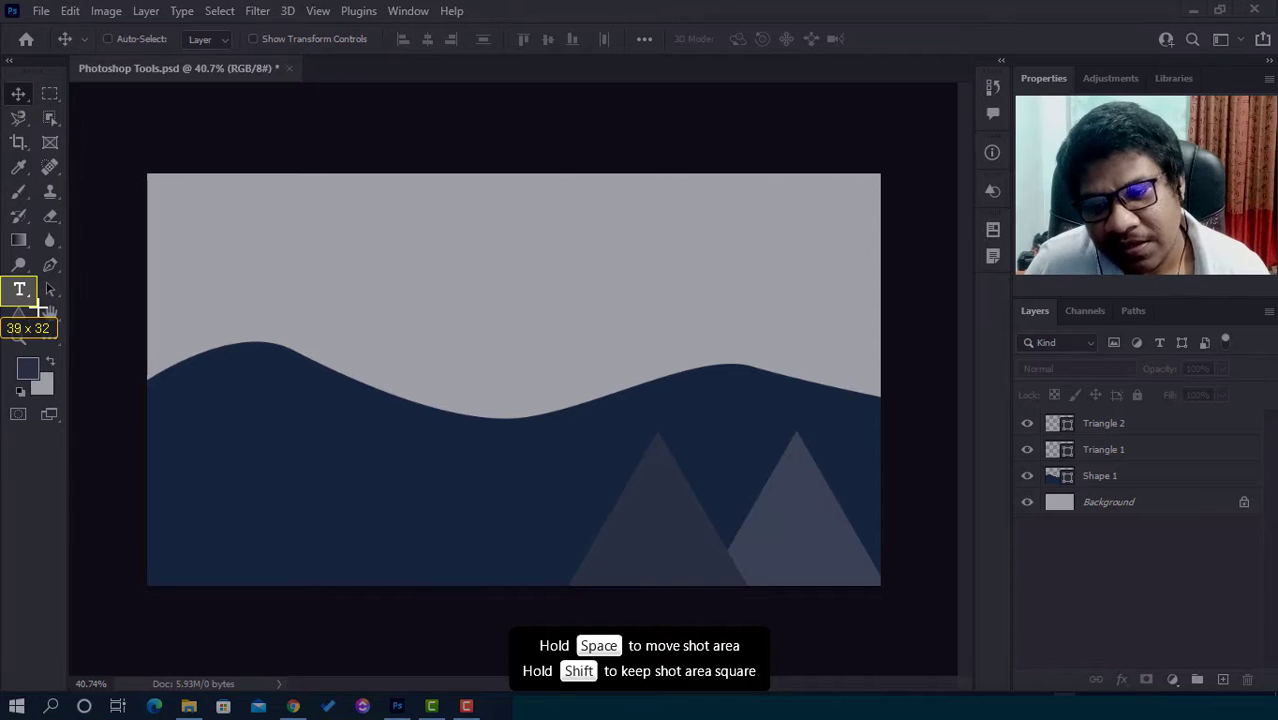
{"action": "left_click_drag", "start_coordinate": [38, 309], "coordinate": [38, 309]}
{"action": "left_click", "coordinate": [19, 337]}
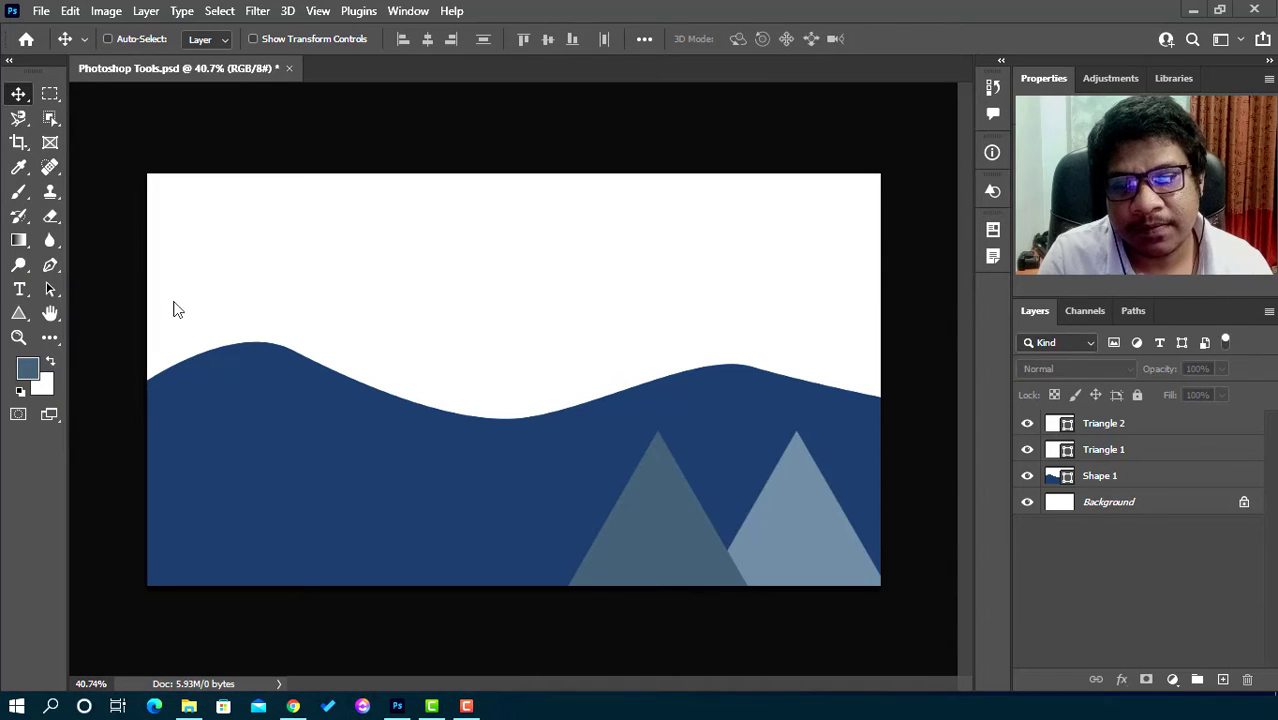
Add the horizontal text "I am writing" on the white area above the waves, commit it and move it slightly upward
{"action": "key", "text": "t"}
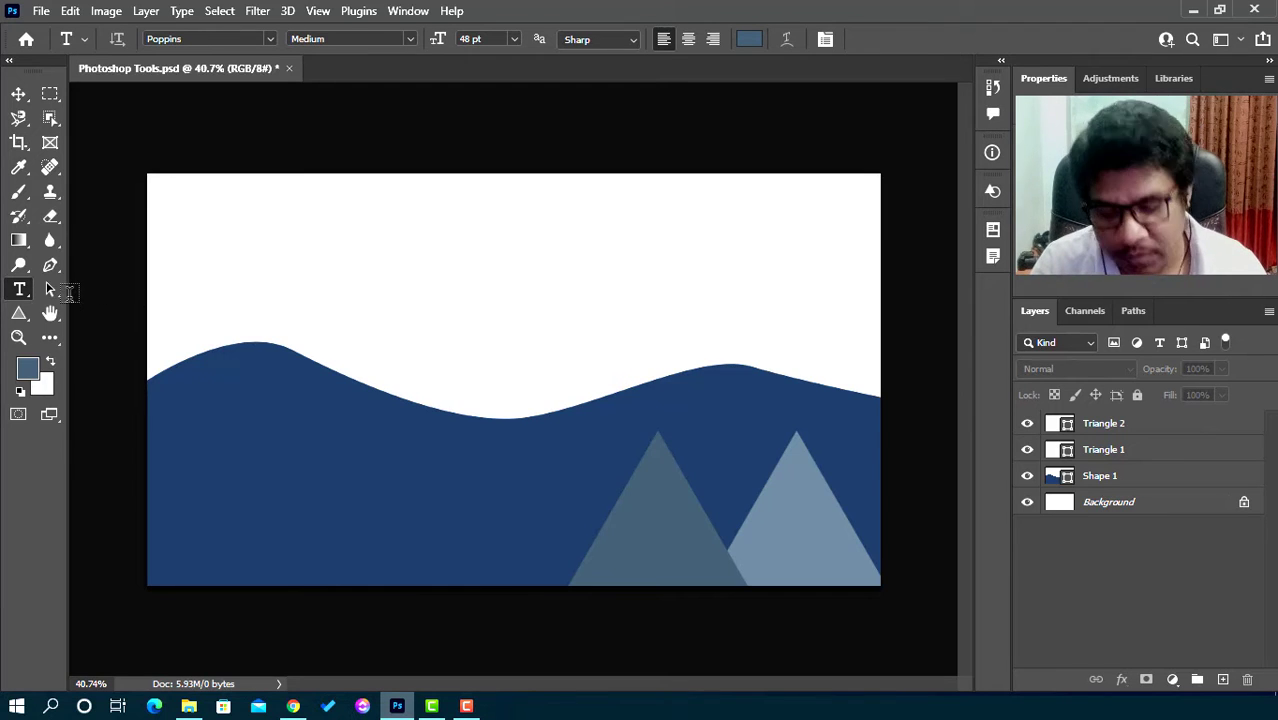
{"action": "key", "text": "v"}
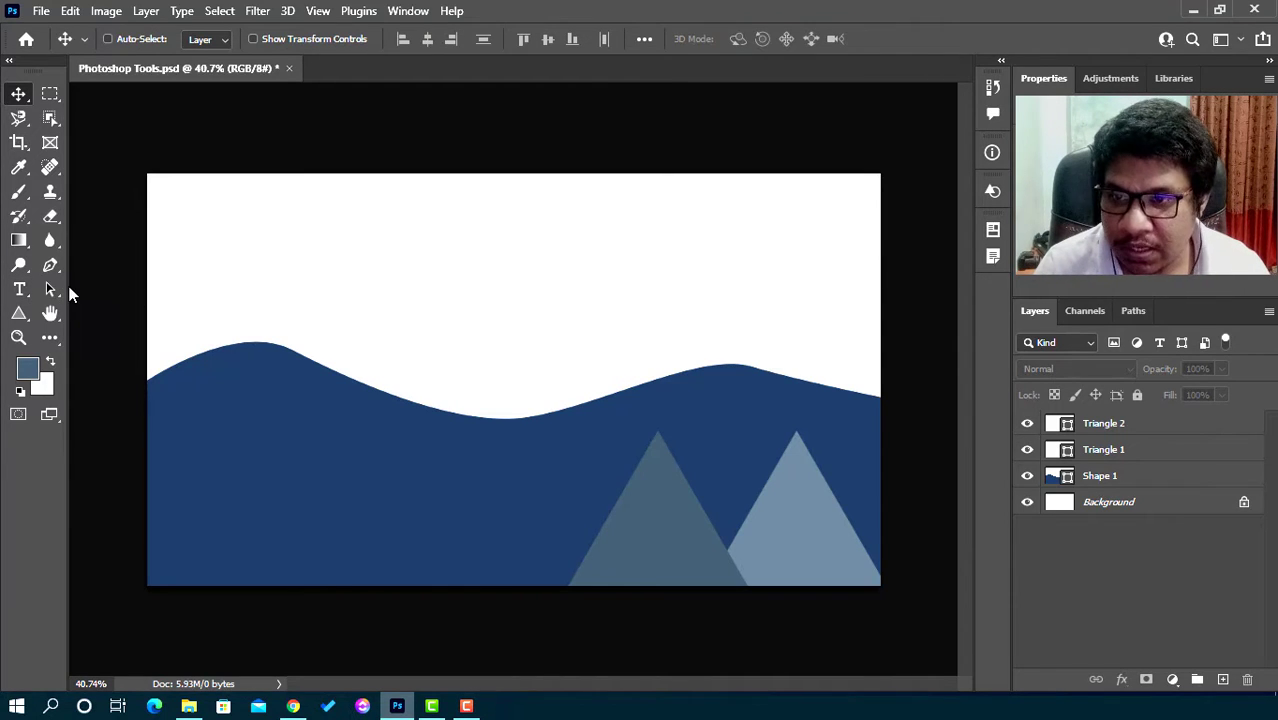
{"action": "key", "text": "t"}
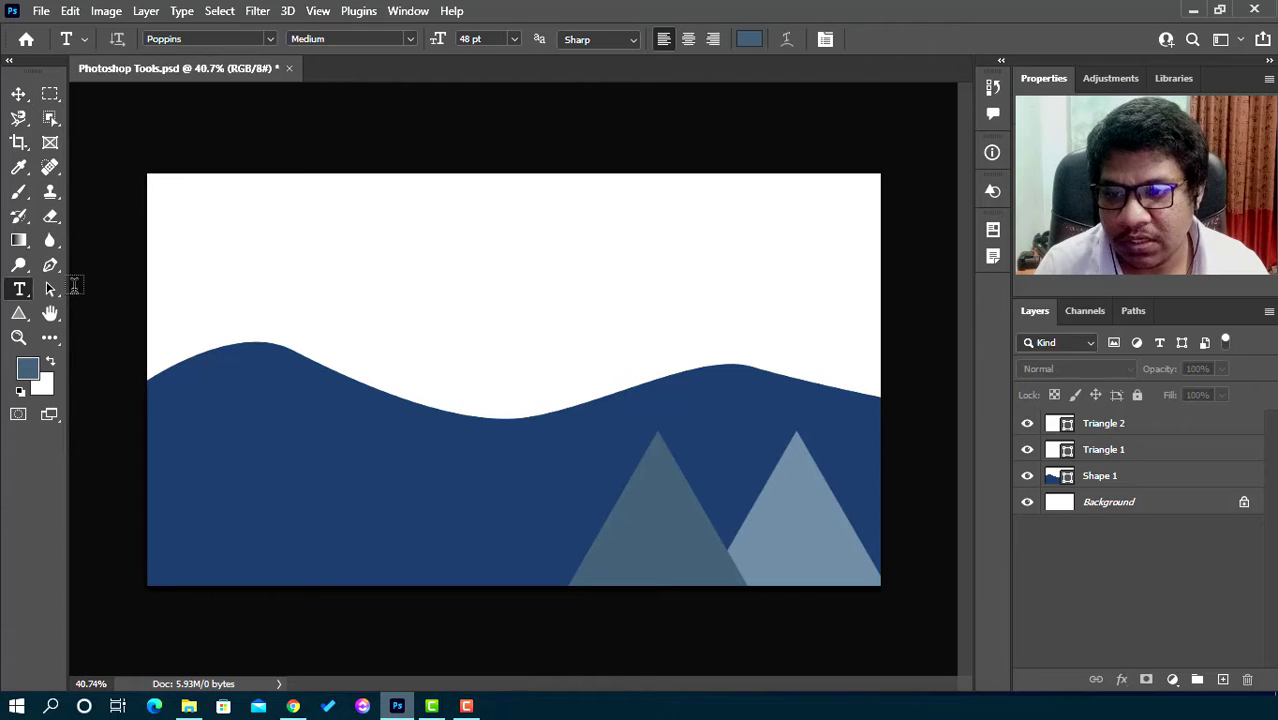
{"action": "right_click", "coordinate": [22, 292]}
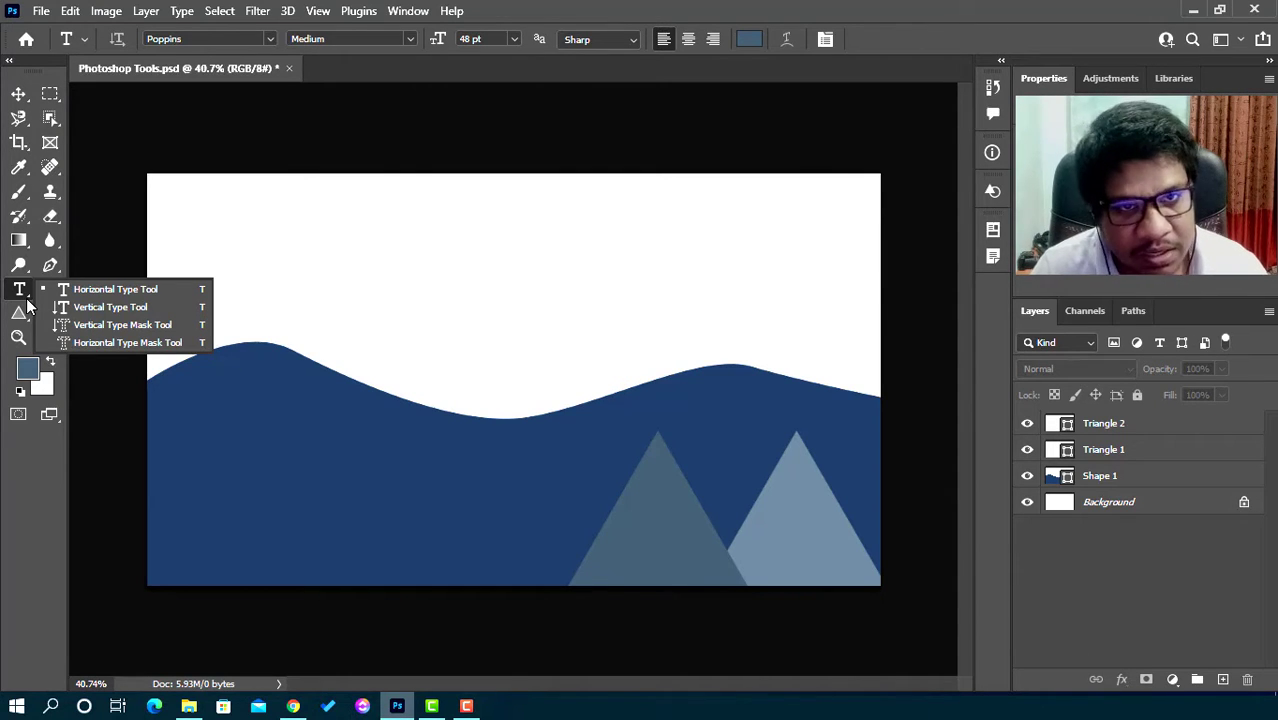
{"action": "left_click", "coordinate": [93, 289]}
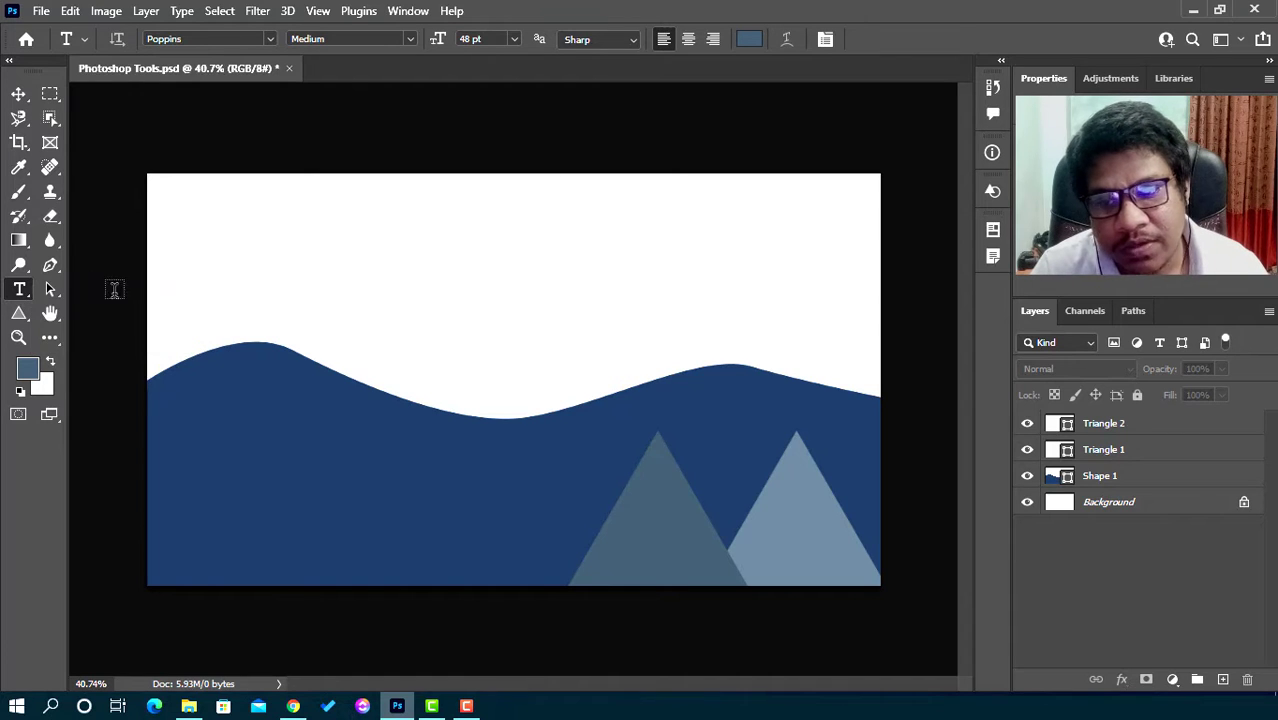
{"action": "left_click", "coordinate": [256, 286]}
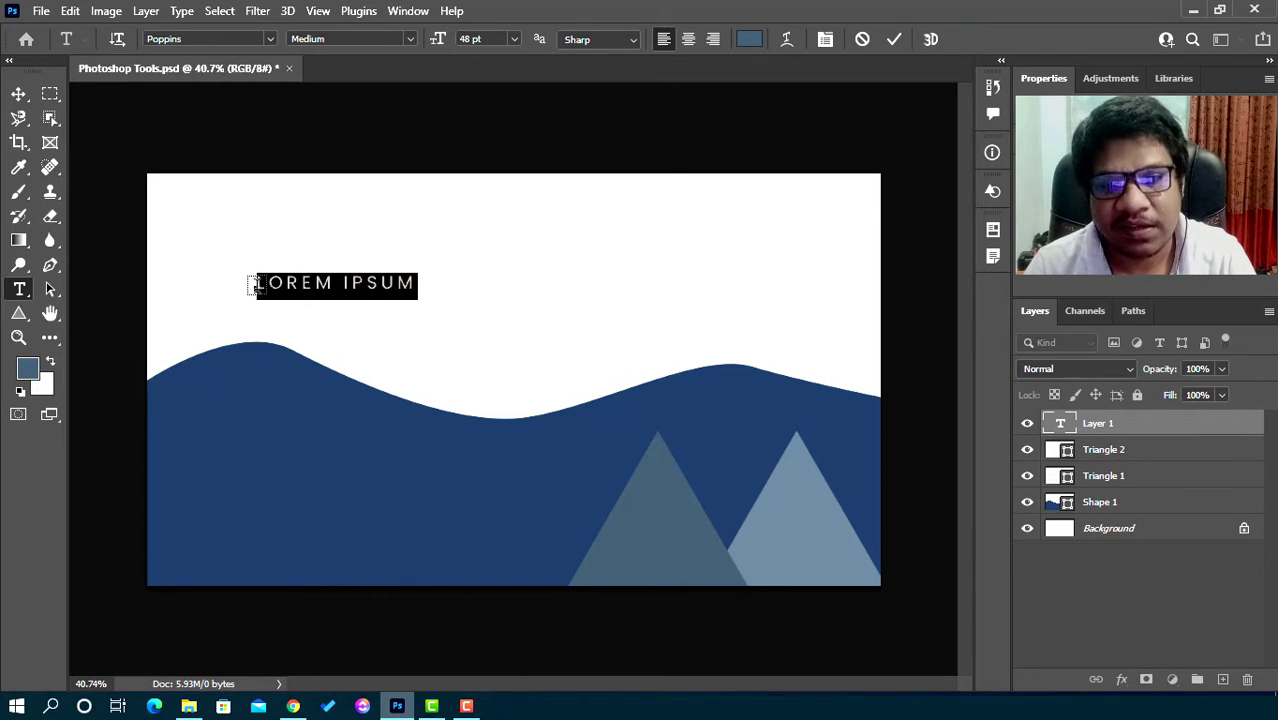
{"action": "type", "text": "I AM WR"}
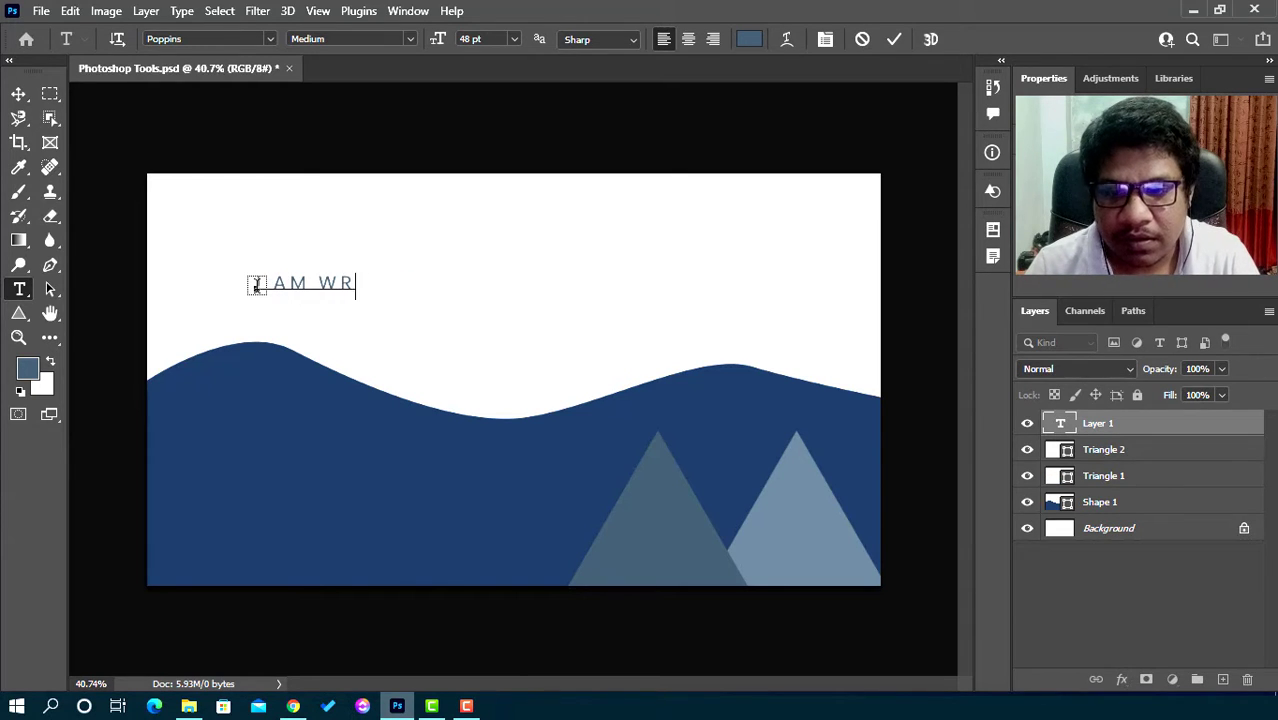
{"action": "type", "text": "ITING"}
{"action": "key", "text": "ctrl+a"}
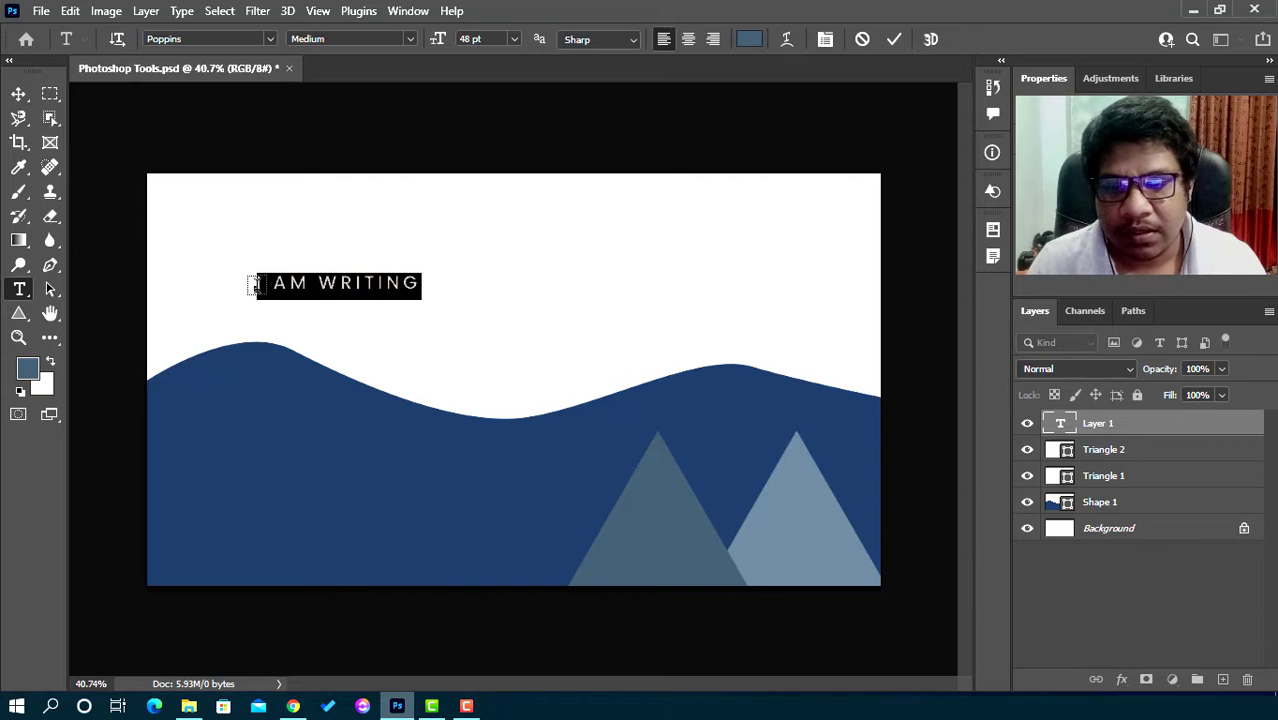
{"action": "left_click", "coordinate": [894, 39]}
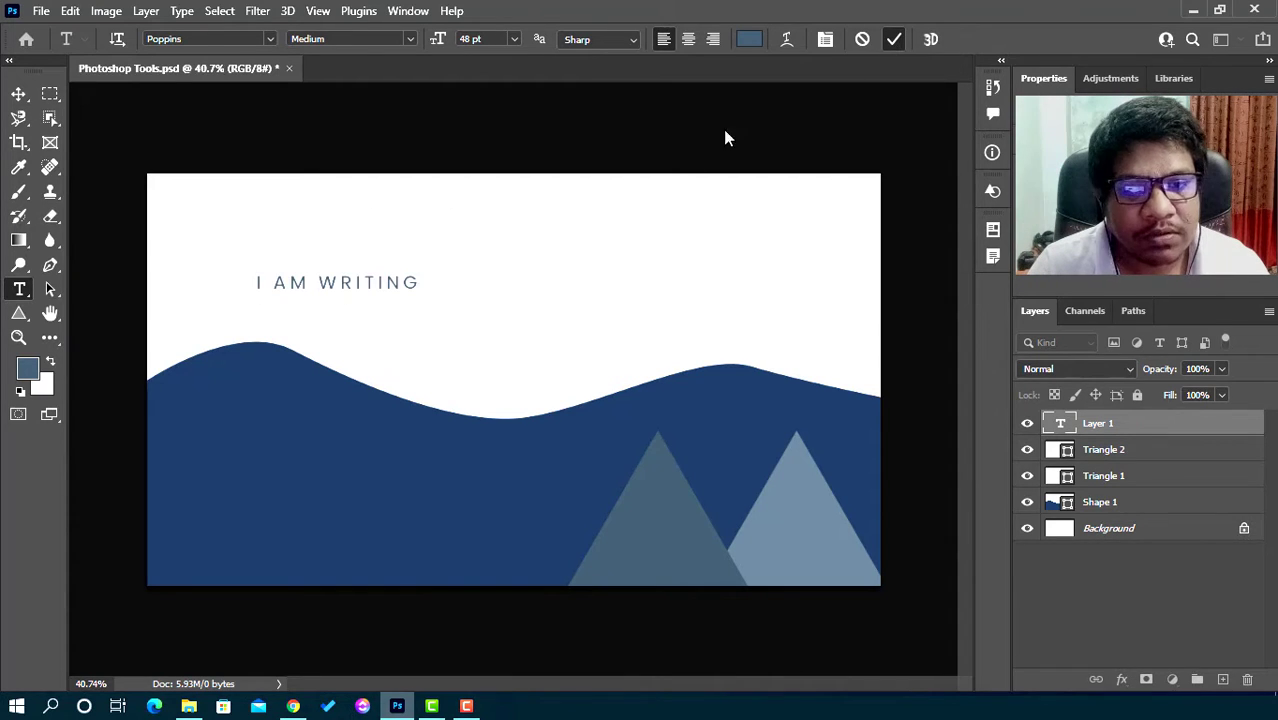
{"action": "key", "text": "v"}
{"action": "left_click_drag", "start_coordinate": [371, 294], "coordinate": [370, 252]}
Reopen the "I am writing" text for editing and set its font to Gotham
{"action": "key", "text": "t"}
{"action": "key", "text": "Return"}
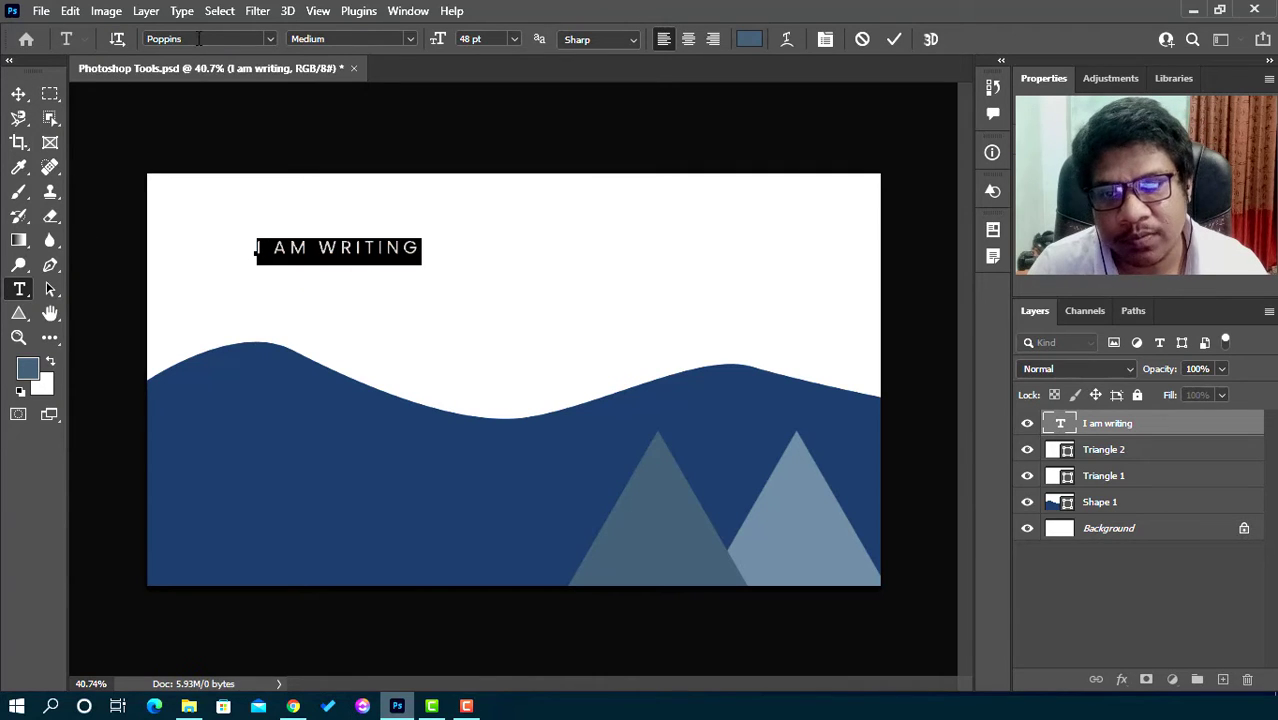
{"action": "left_click", "coordinate": [271, 38]}
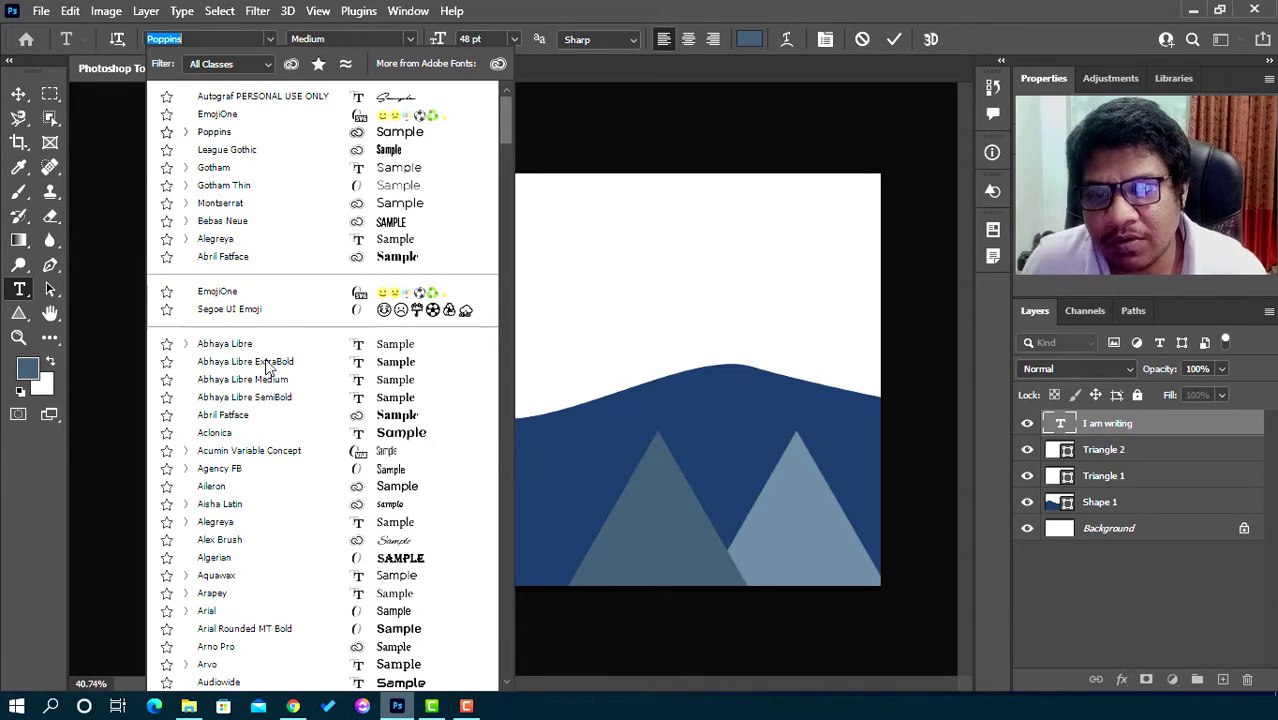
{"action": "left_click", "coordinate": [215, 168]}
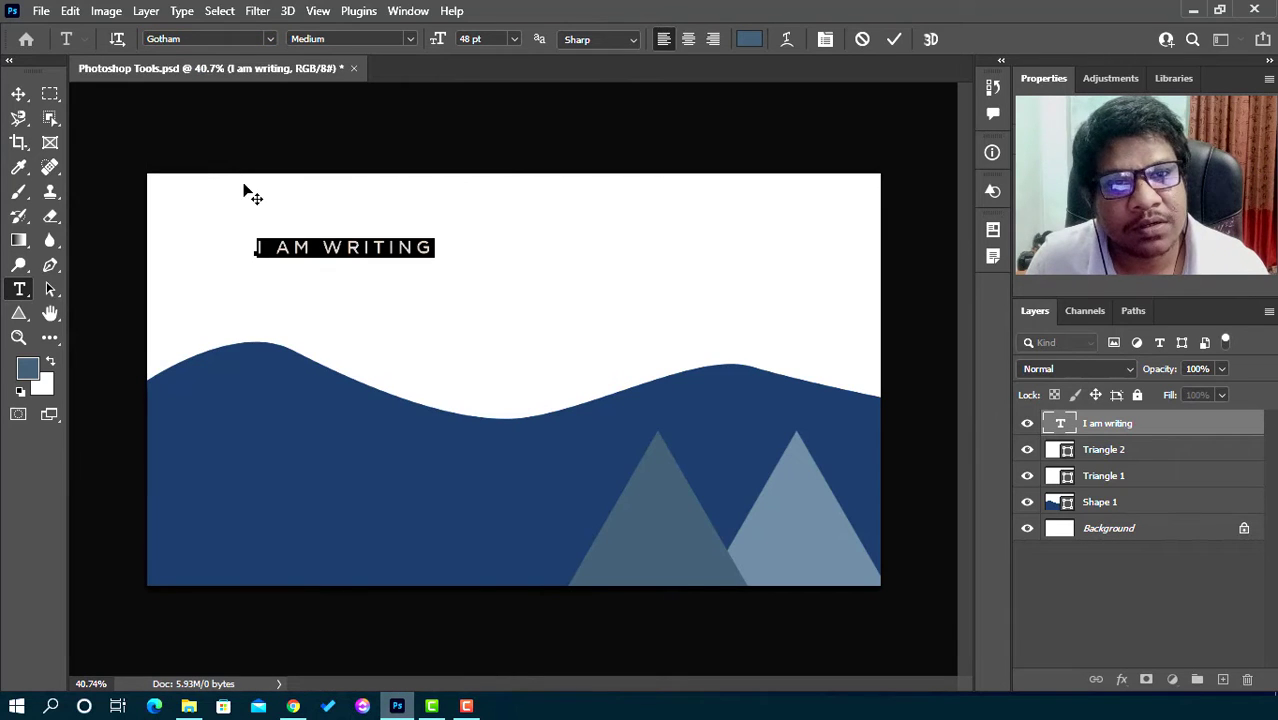
Reselect the whole text and try the Light, Light Italic and Book font styles on it
{"action": "left_click", "coordinate": [331, 240]}
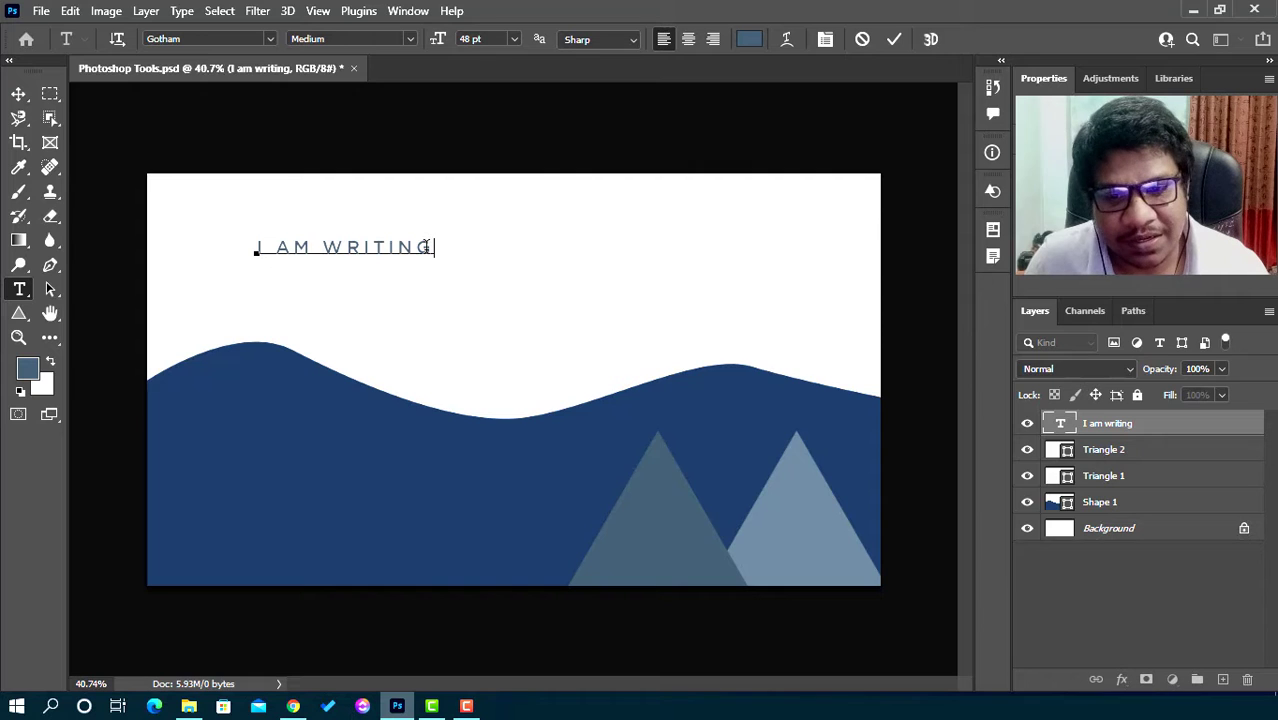
{"action": "left_click_drag", "start_coordinate": [431, 247], "coordinate": [197, 246]}
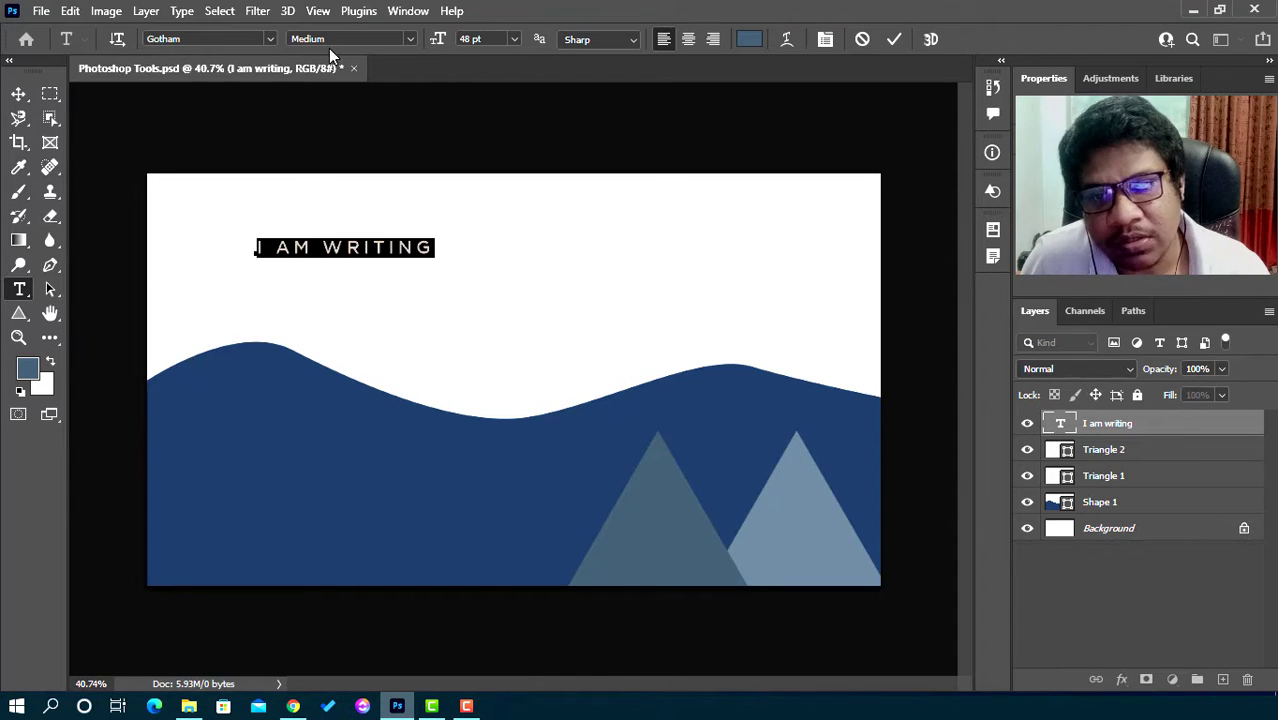
{"action": "left_click", "coordinate": [410, 40]}
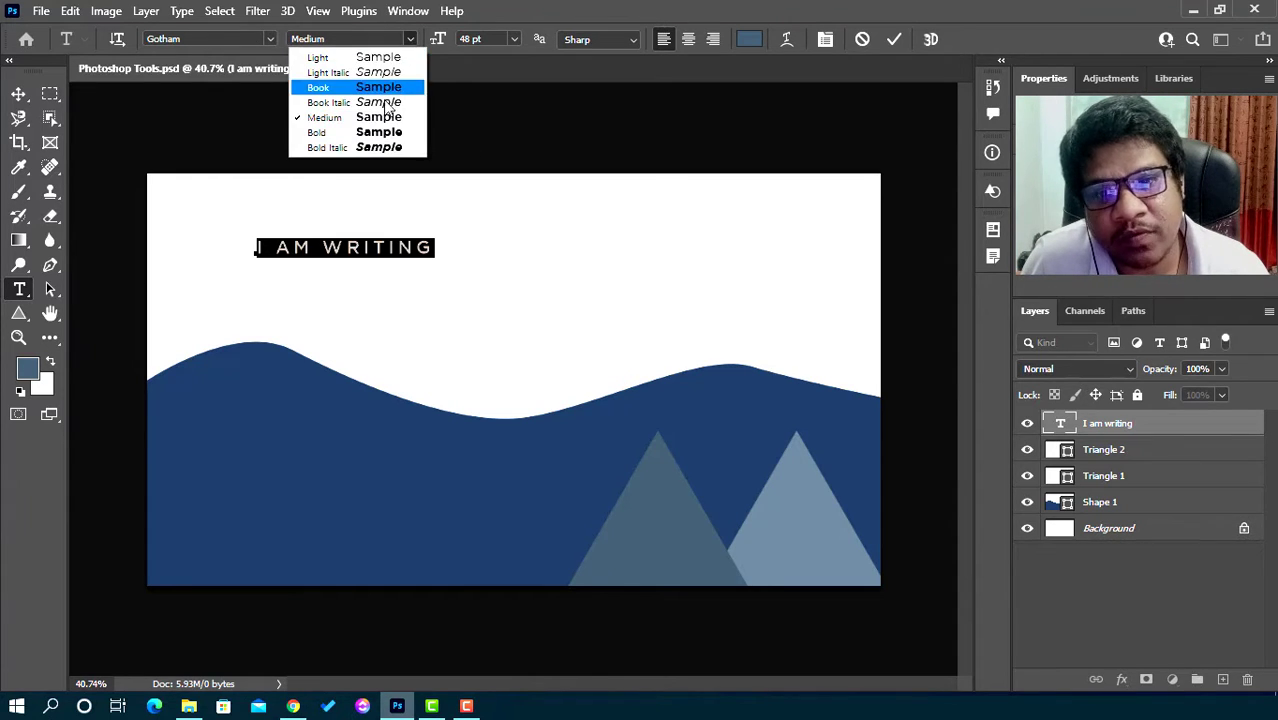
{"action": "left_click", "coordinate": [364, 59]}
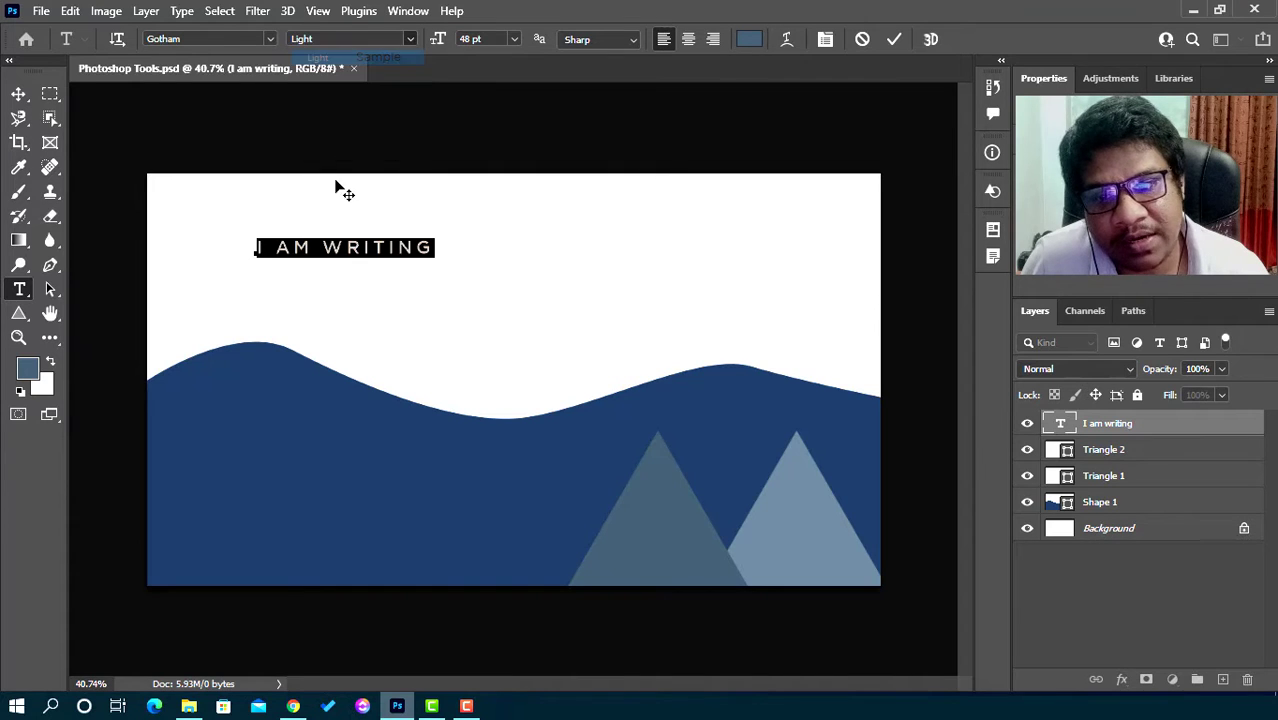
{"action": "left_click", "coordinate": [410, 40]}
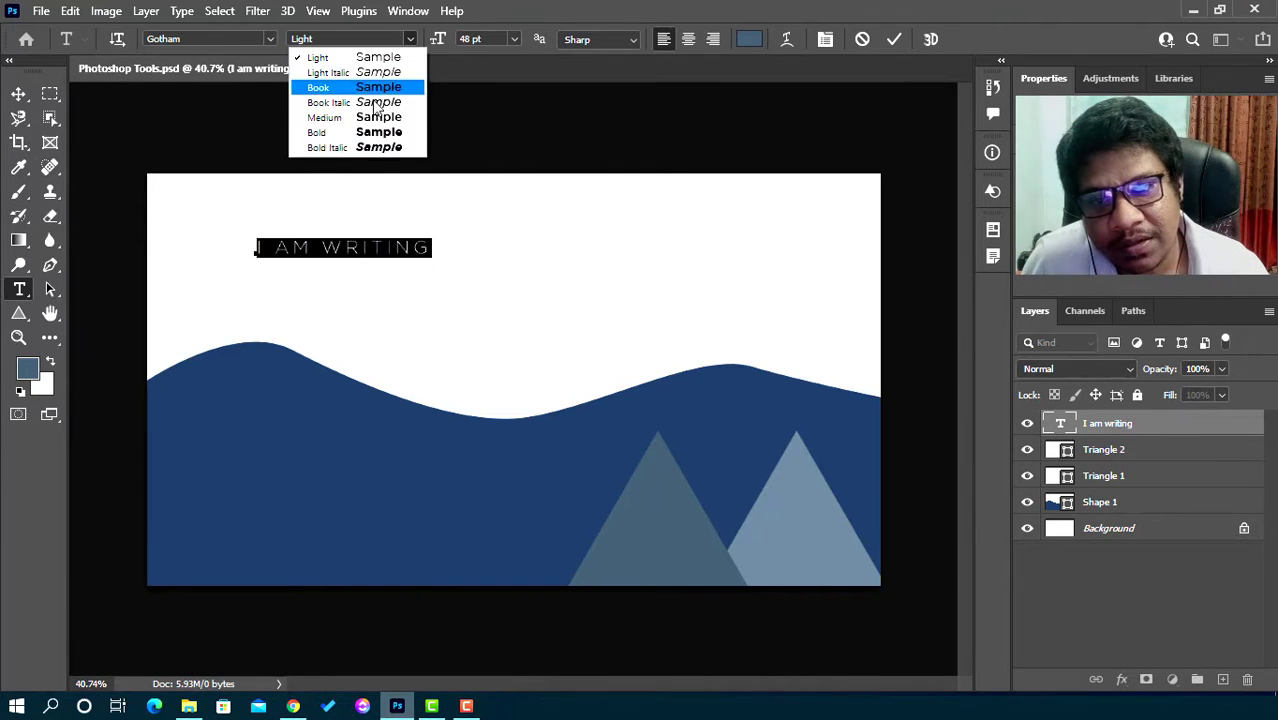
{"action": "left_click", "coordinate": [330, 70]}
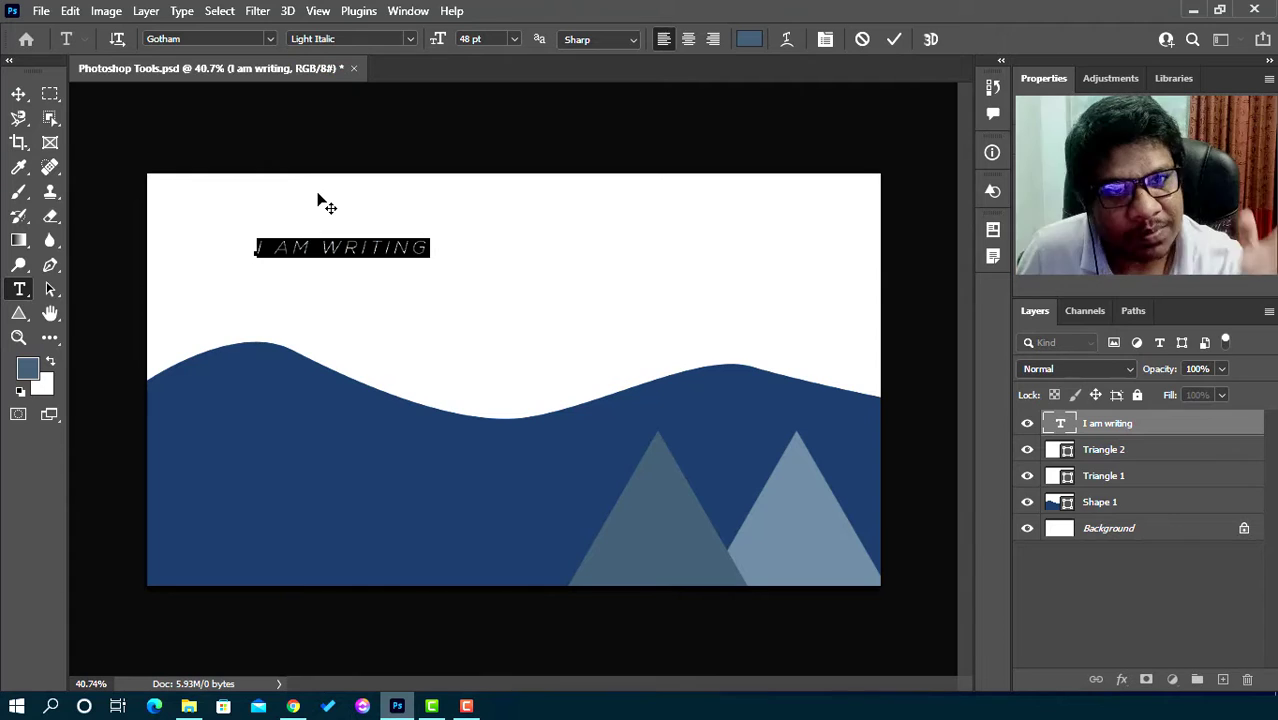
{"action": "left_click", "coordinate": [412, 38]}
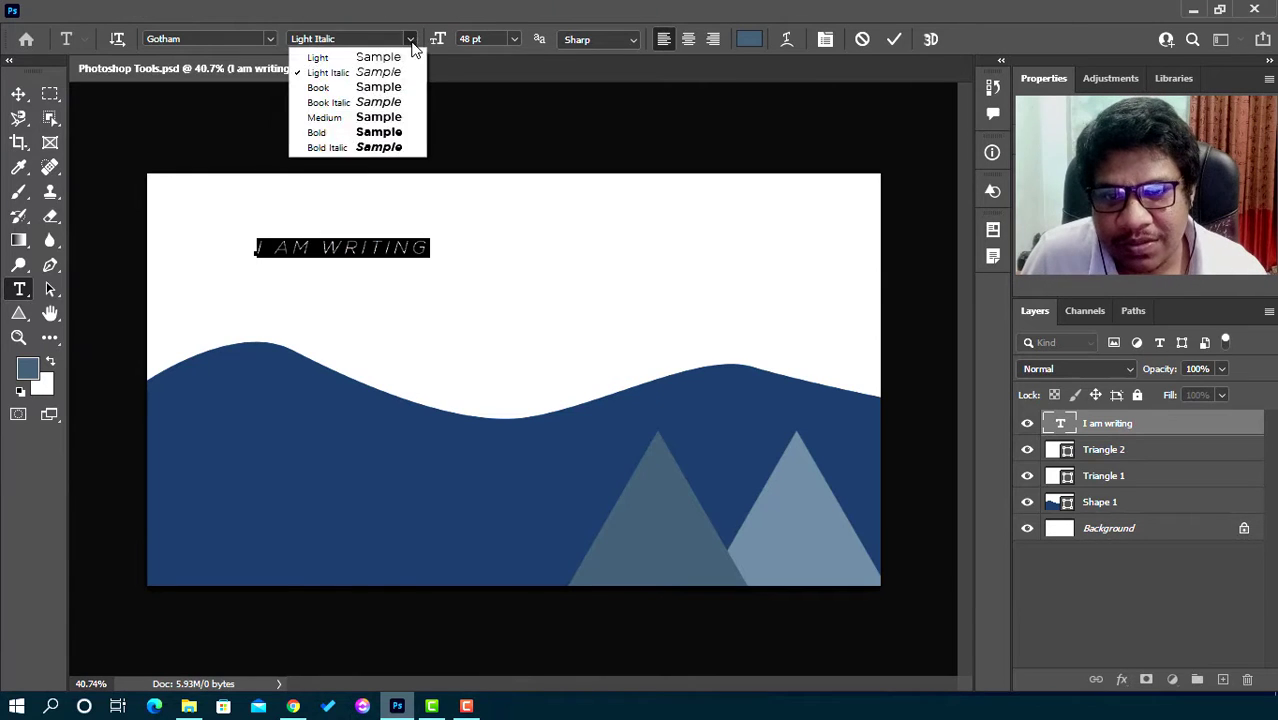
{"action": "left_click", "coordinate": [346, 90]}
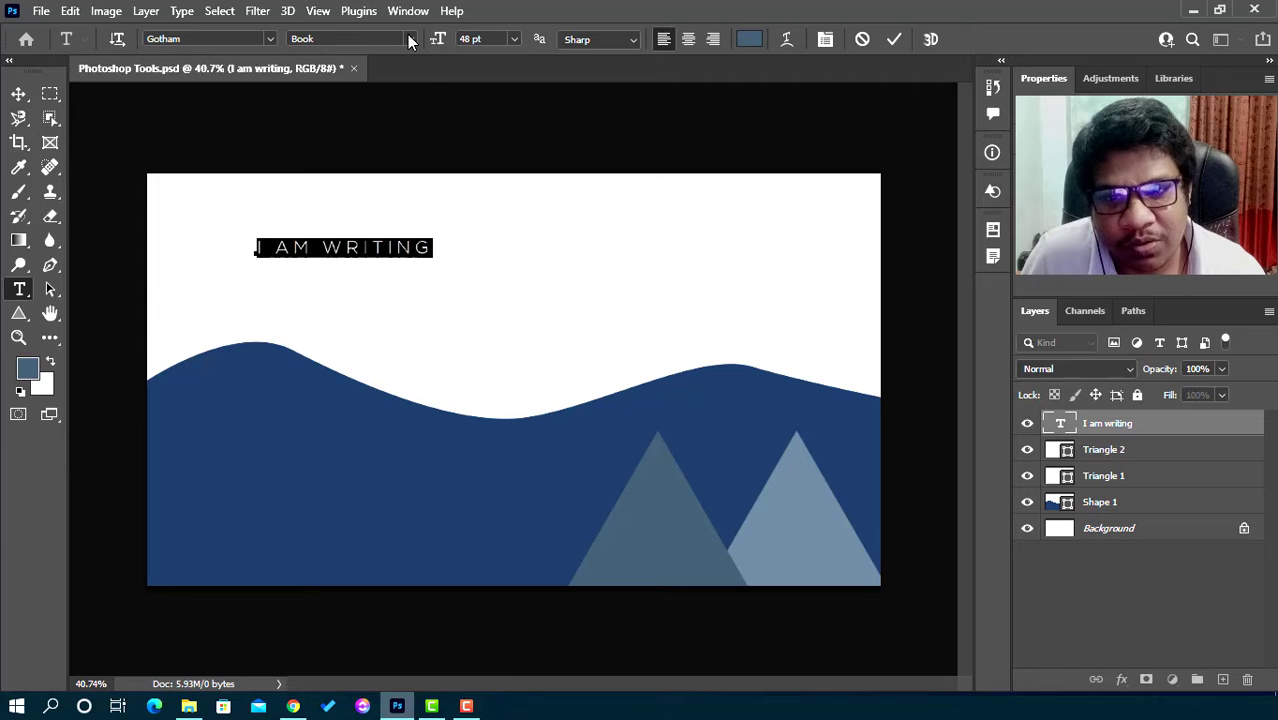
Set the selected text's font style to Bold and its size to 72 pt
{"action": "left_click", "coordinate": [408, 38]}
{"action": "left_click", "coordinate": [349, 131]}
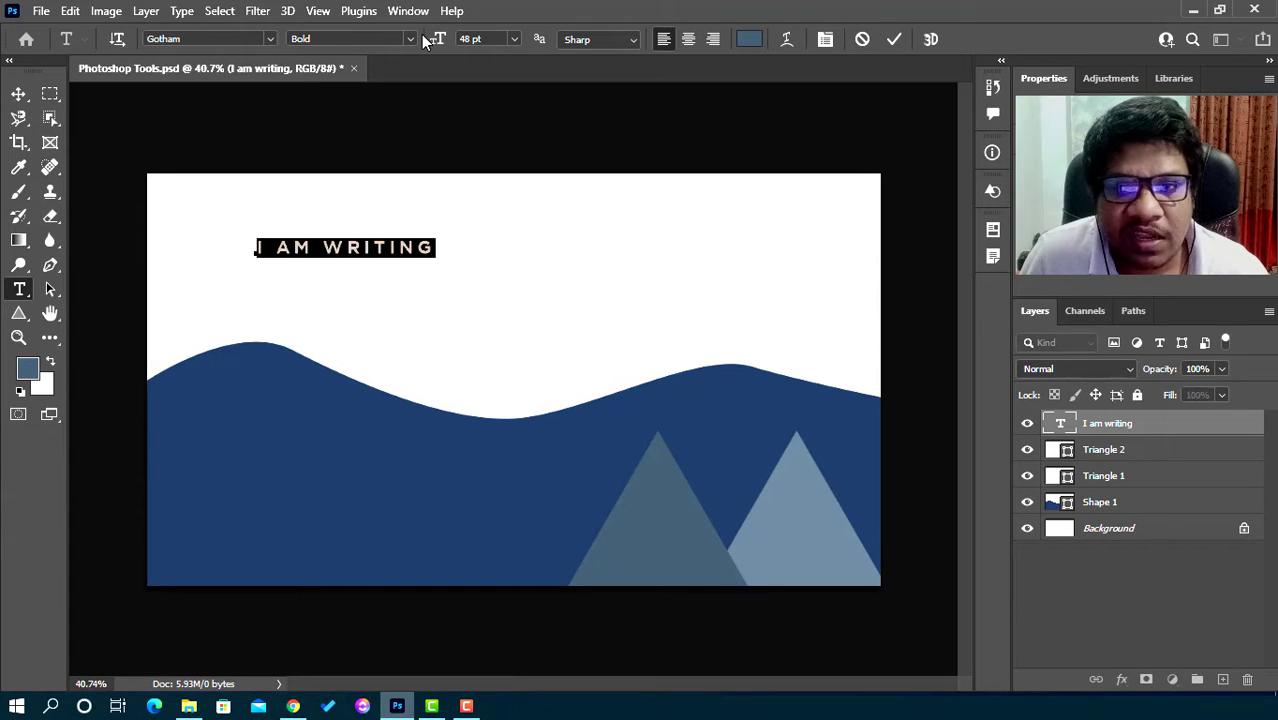
{"action": "left_click", "coordinate": [514, 41]}
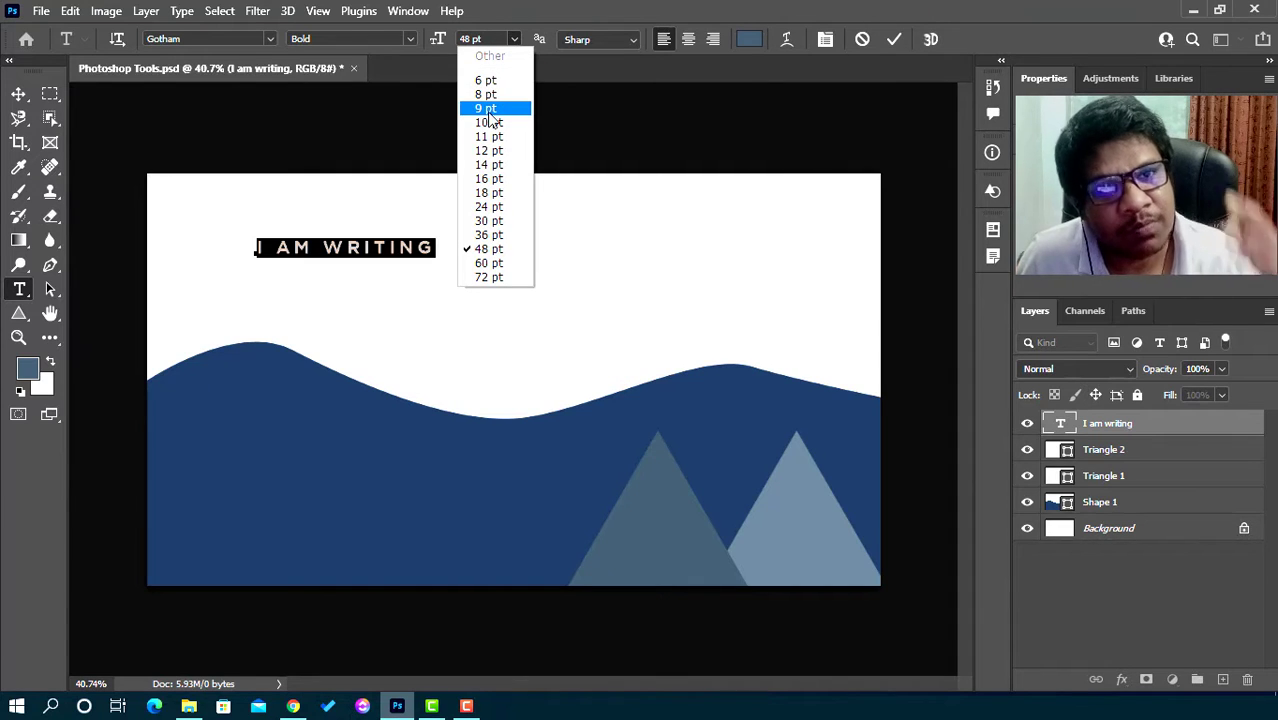
{"action": "left_click", "coordinate": [488, 277]}
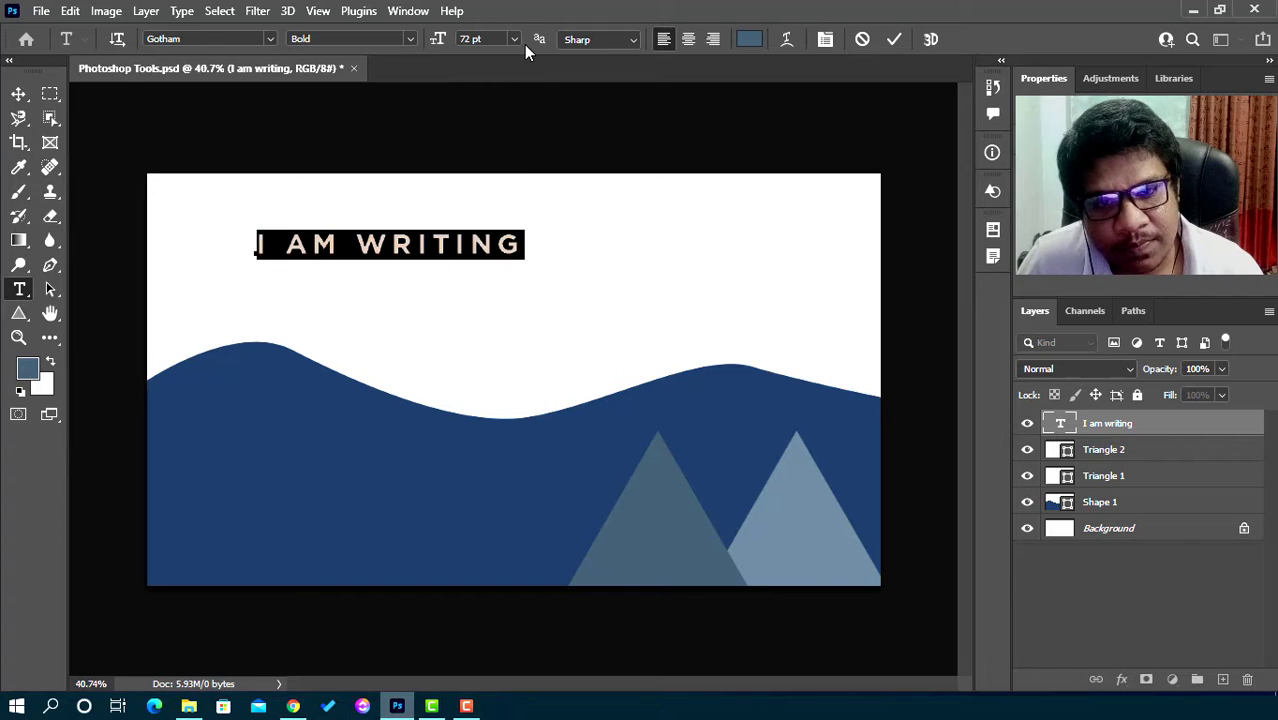
Enter a custom font size of 100 pt for the selected text
{"action": "left_click", "coordinate": [474, 41]}
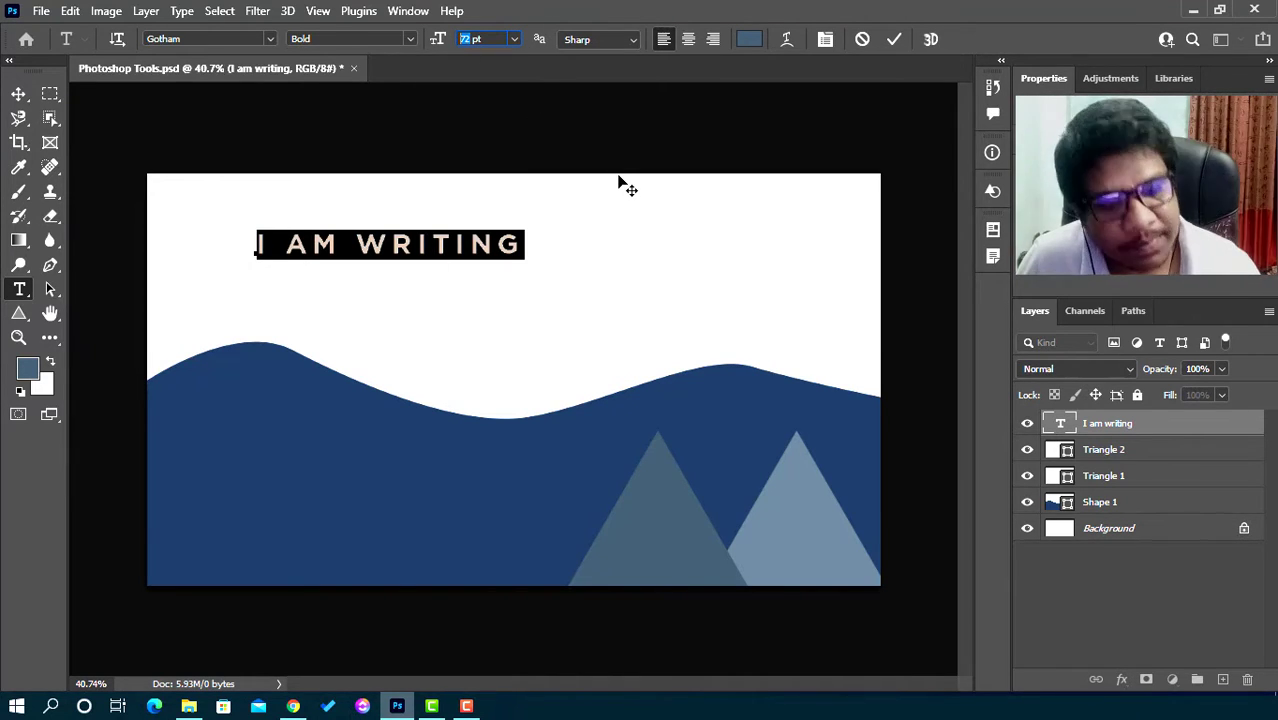
{"action": "type", "text": "100"}
{"action": "key", "text": "Return"}
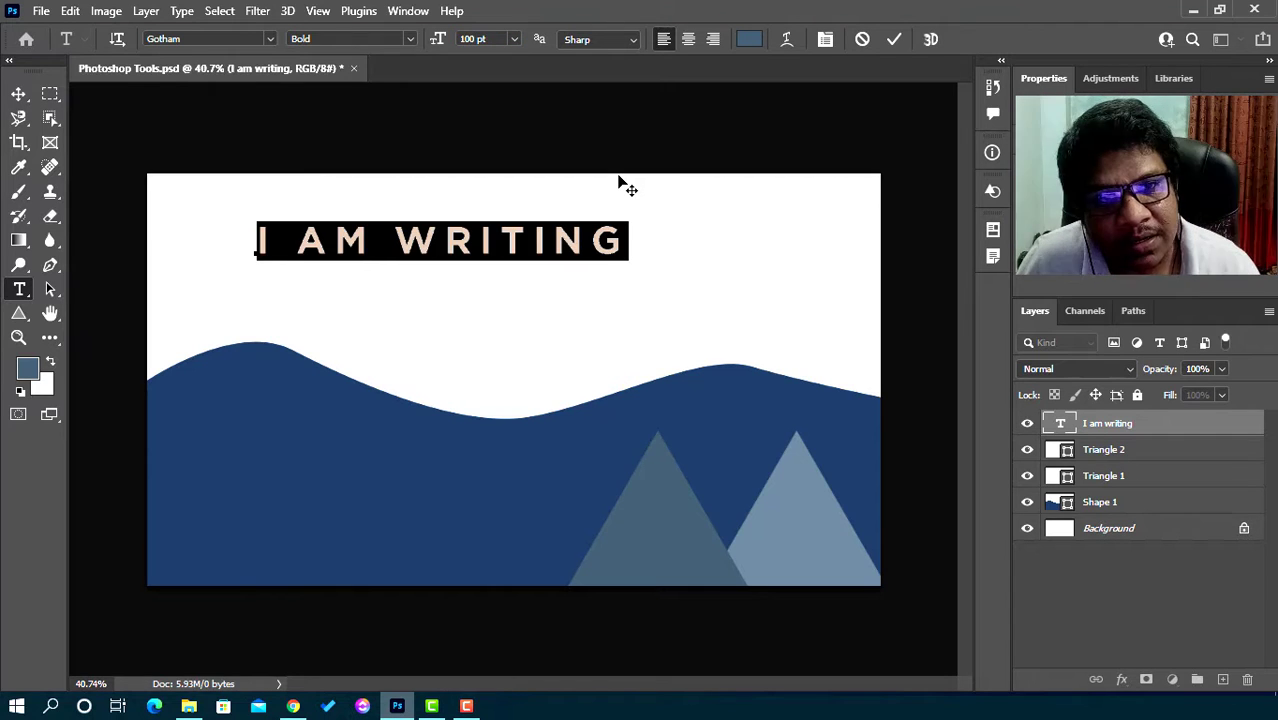
Set the selected text's font size to 80 pt
{"action": "double_click", "coordinate": [468, 39]}
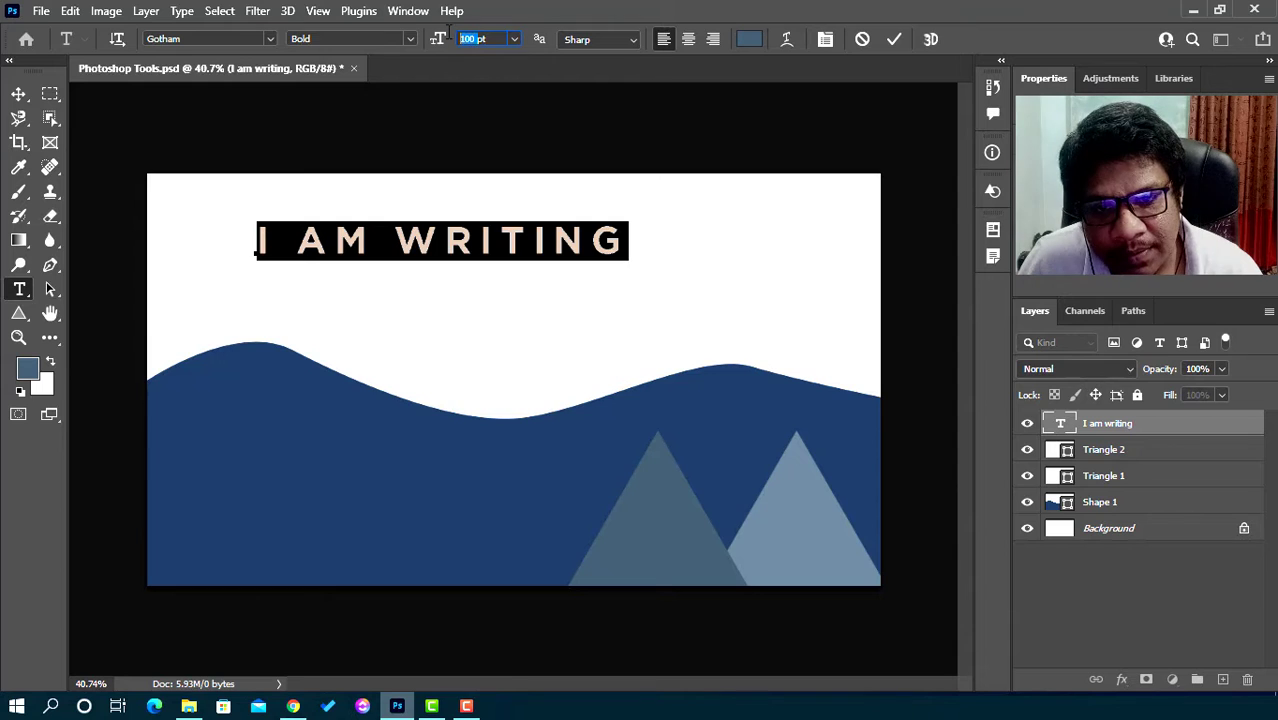
{"action": "type", "text": "100"}
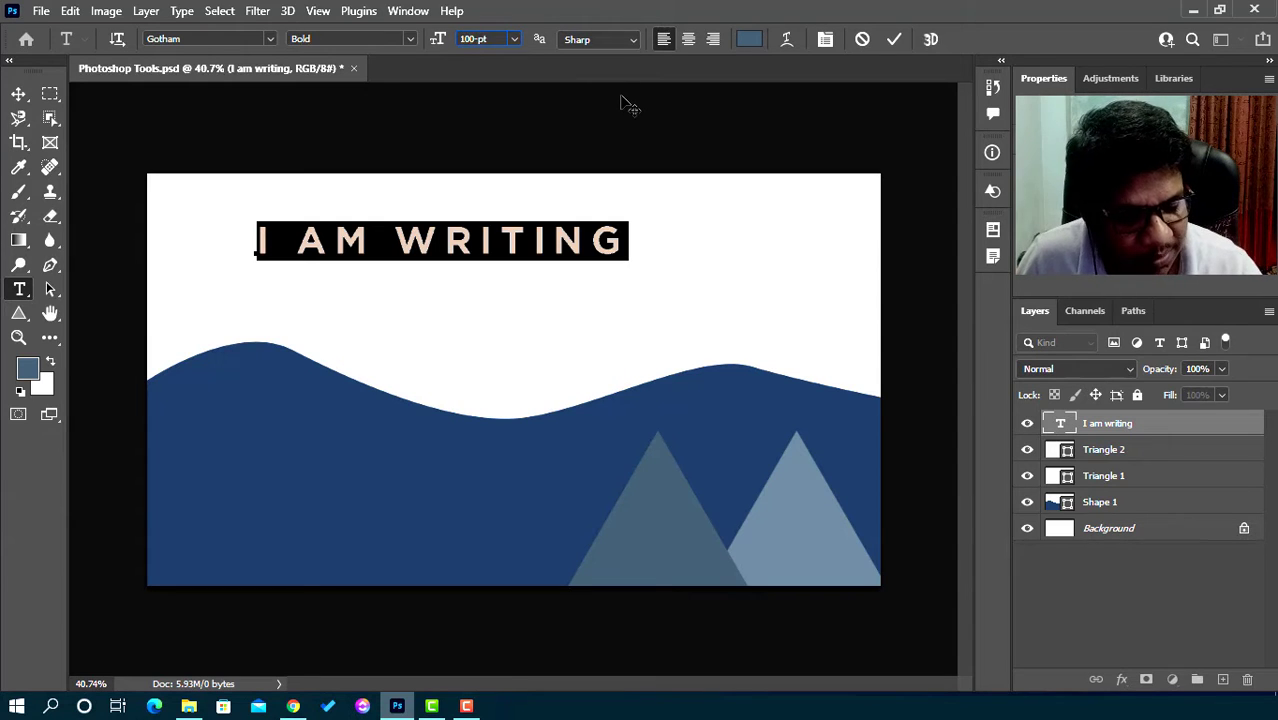
{"action": "key", "text": "BackSpace"}
{"action": "key", "text": "BackSpace"}
{"action": "key", "text": "BackSpace"}
{"action": "type", "text": "80"}
{"action": "key", "text": "Return"}
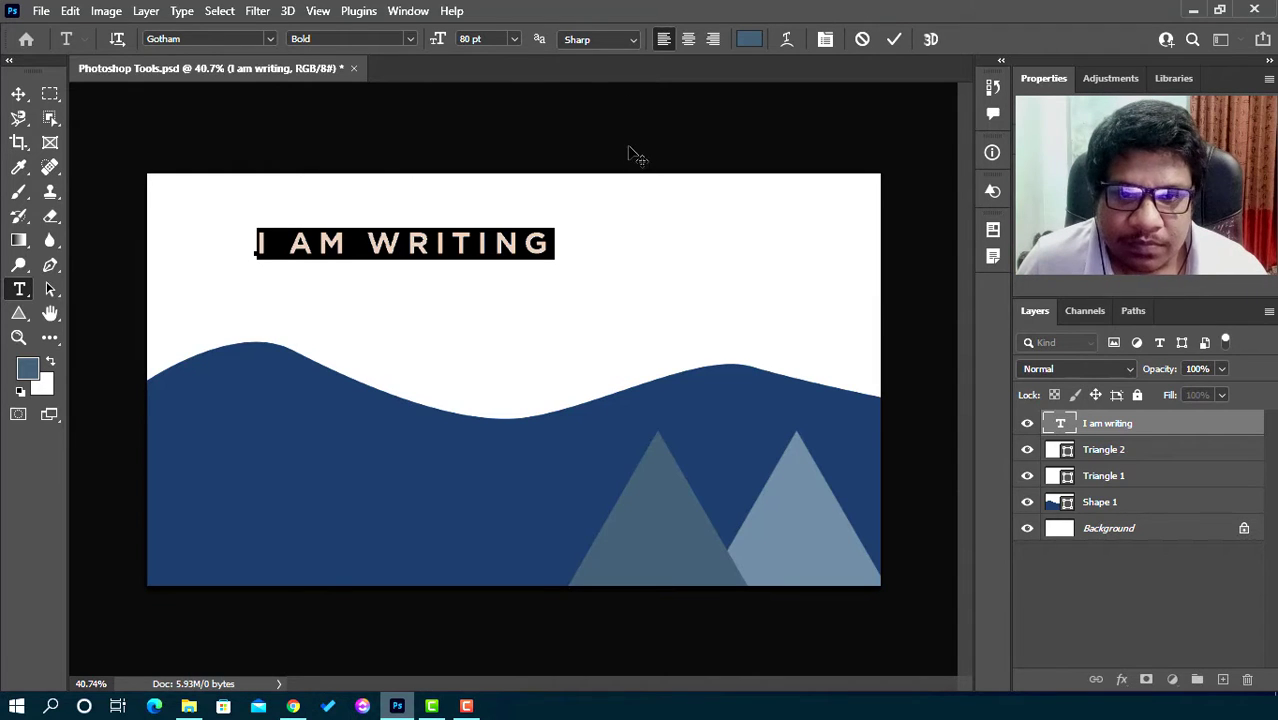
Try the Smooth, Windows LCD, Windows and None anti-aliasing methods on the selected text and restore Sharp
{"action": "left_click", "coordinate": [540, 37]}
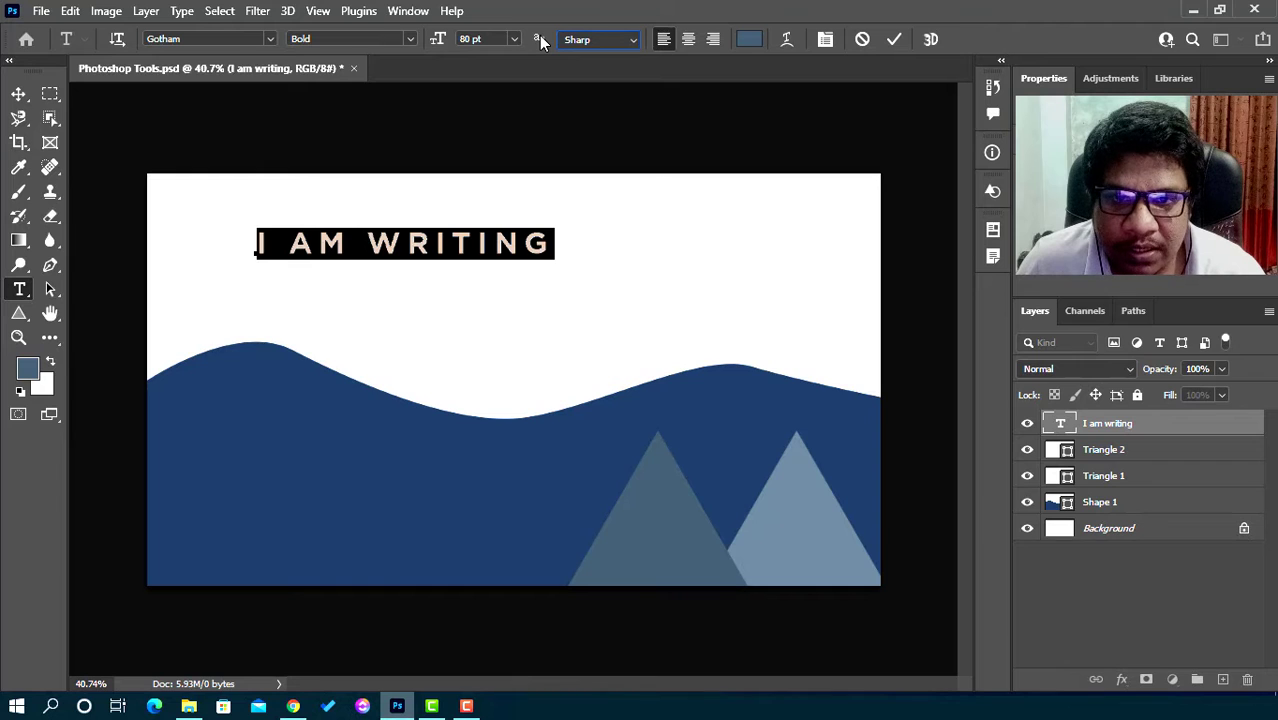
{"action": "left_click", "coordinate": [614, 43]}
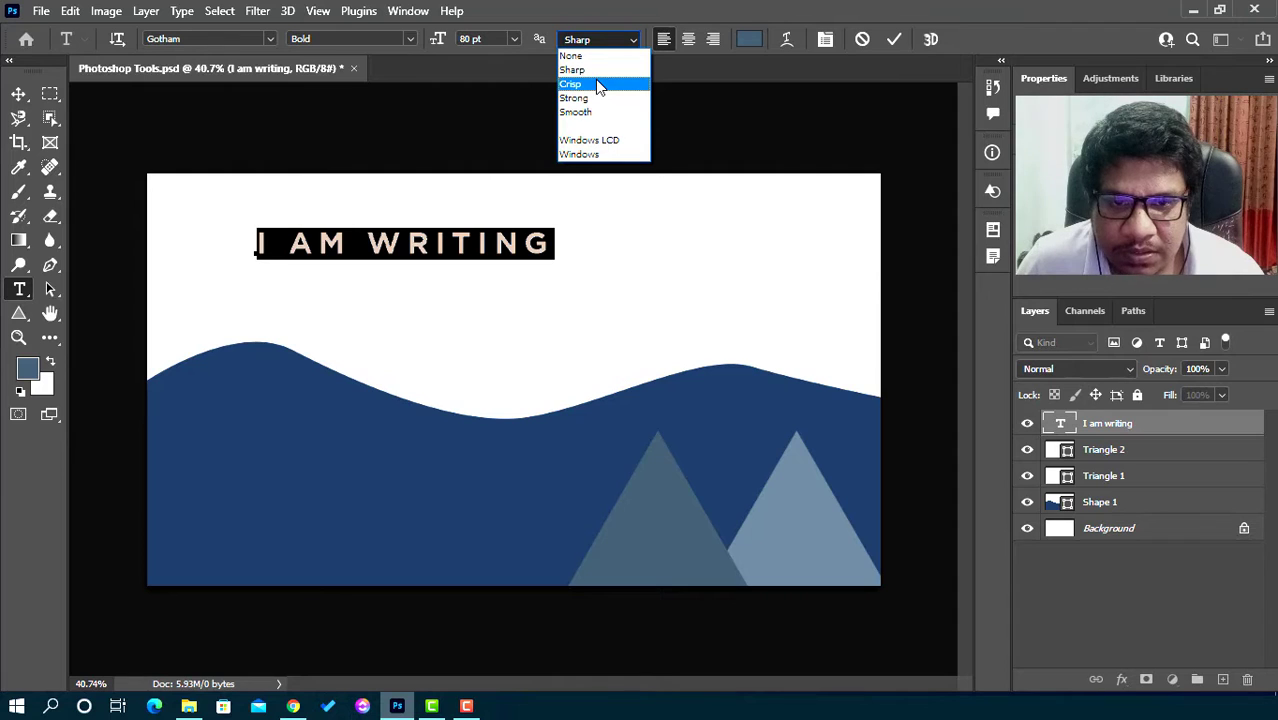
{"action": "left_click", "coordinate": [597, 111]}
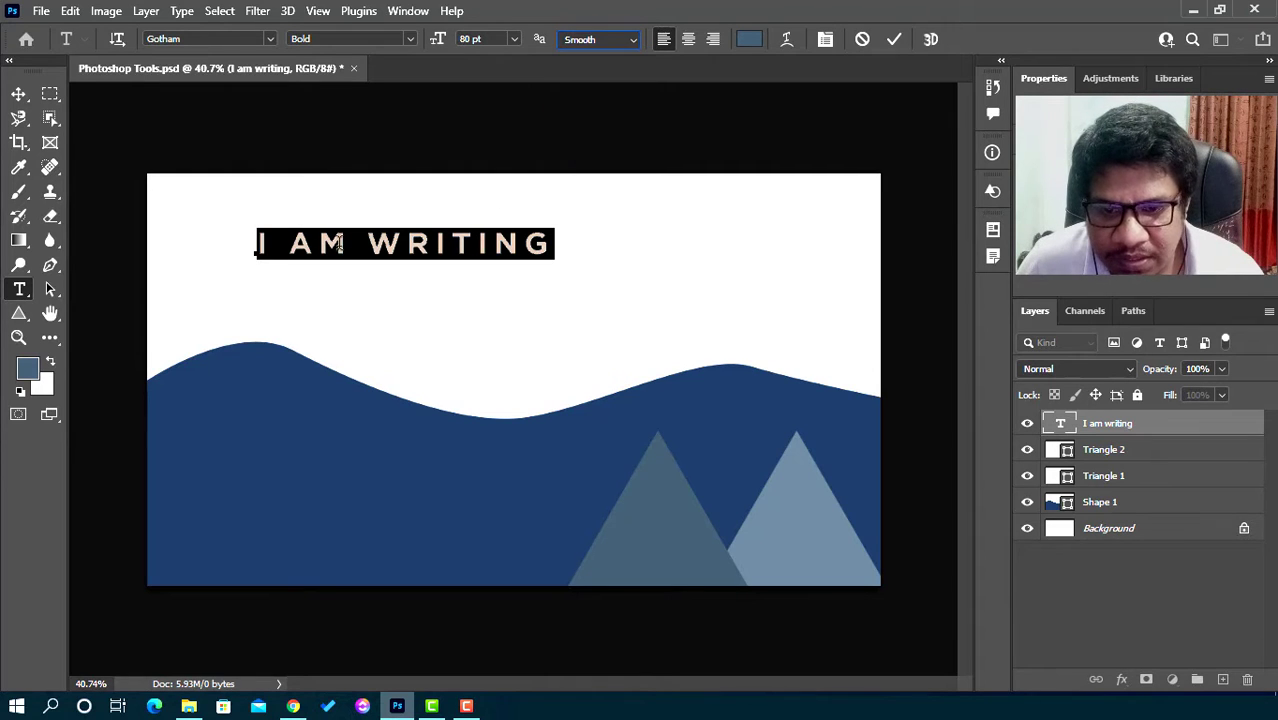
{"action": "left_click", "coordinate": [633, 39]}
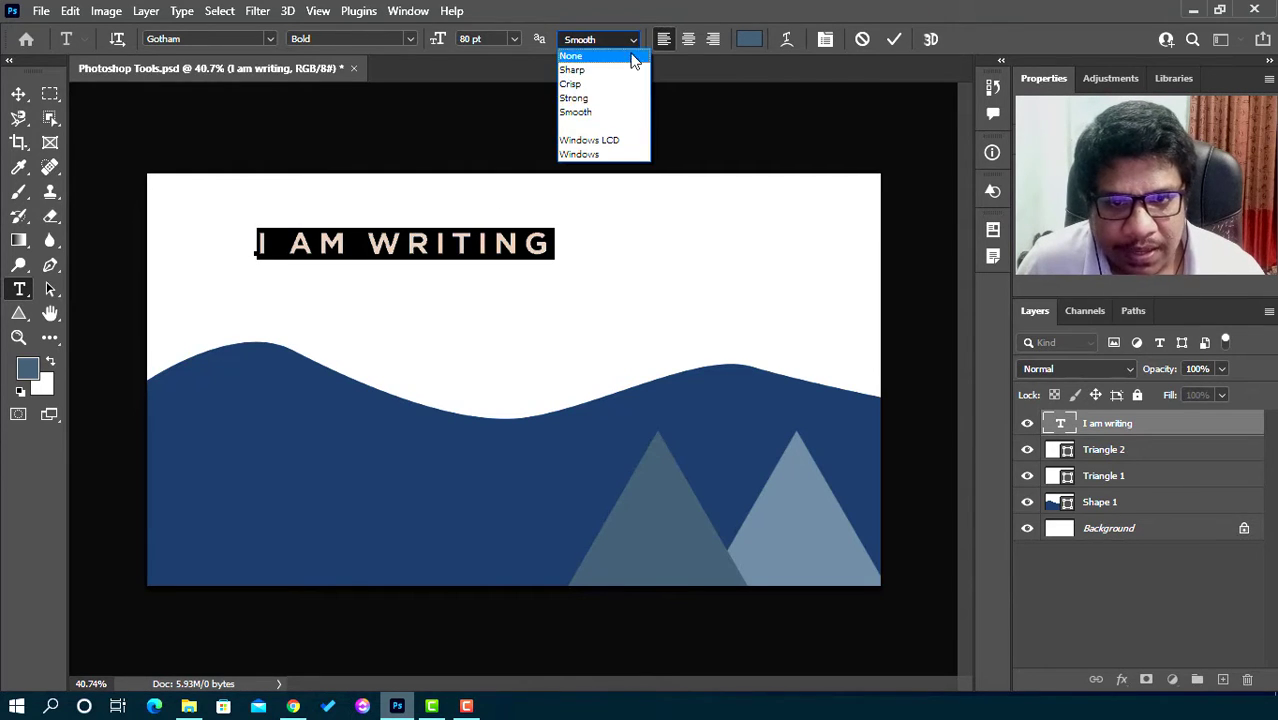
{"action": "left_click", "coordinate": [598, 141]}
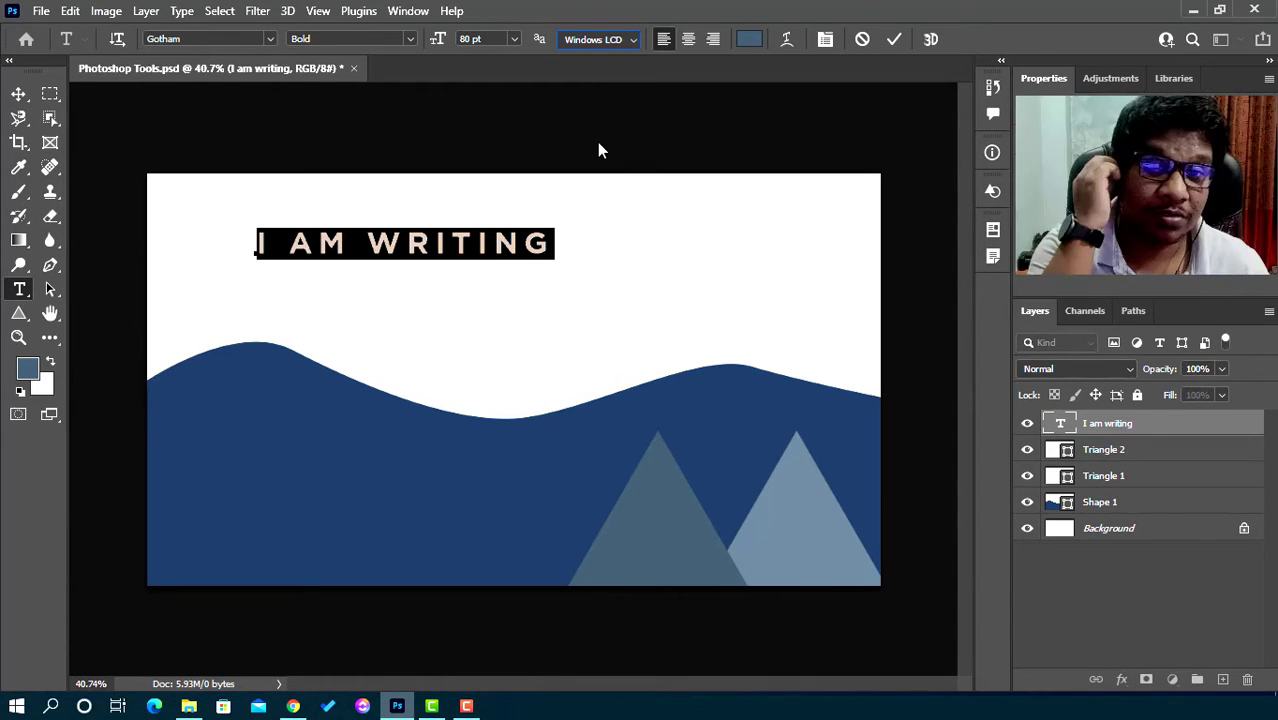
{"action": "left_click", "coordinate": [634, 40]}
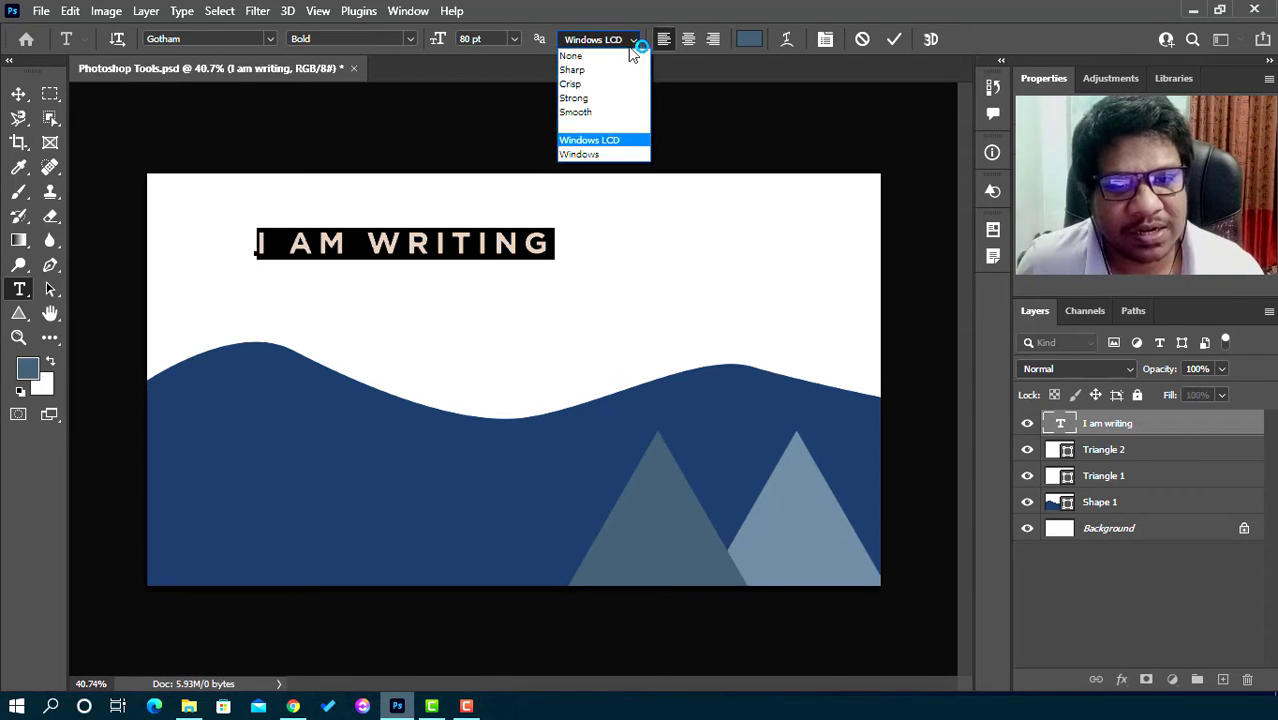
{"action": "left_click", "coordinate": [587, 156]}
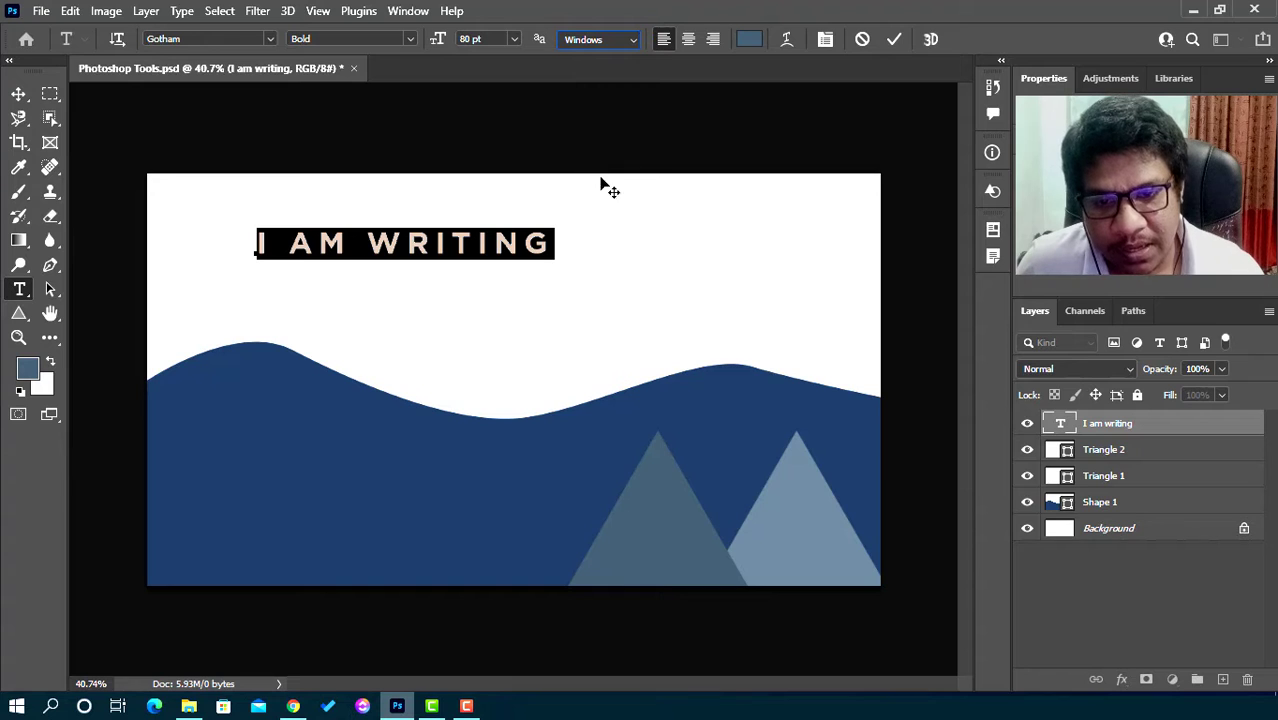
{"action": "left_click", "coordinate": [631, 41]}
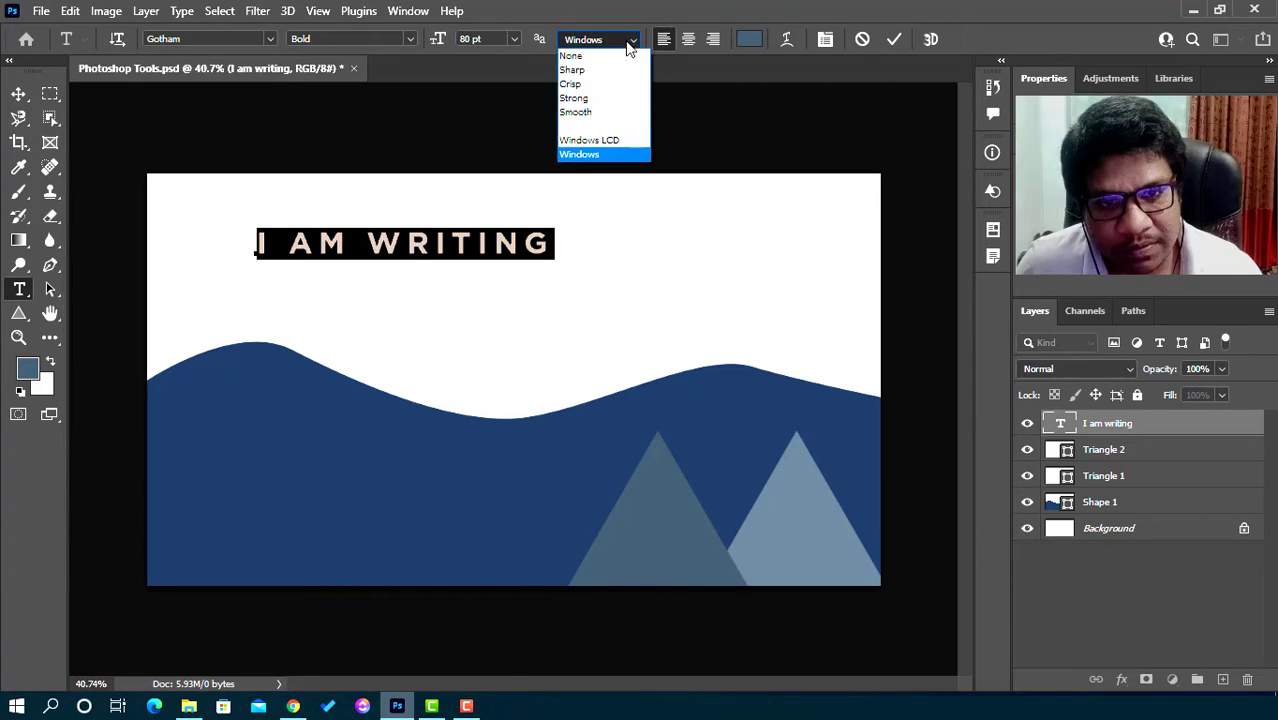
{"action": "left_click", "coordinate": [570, 56]}
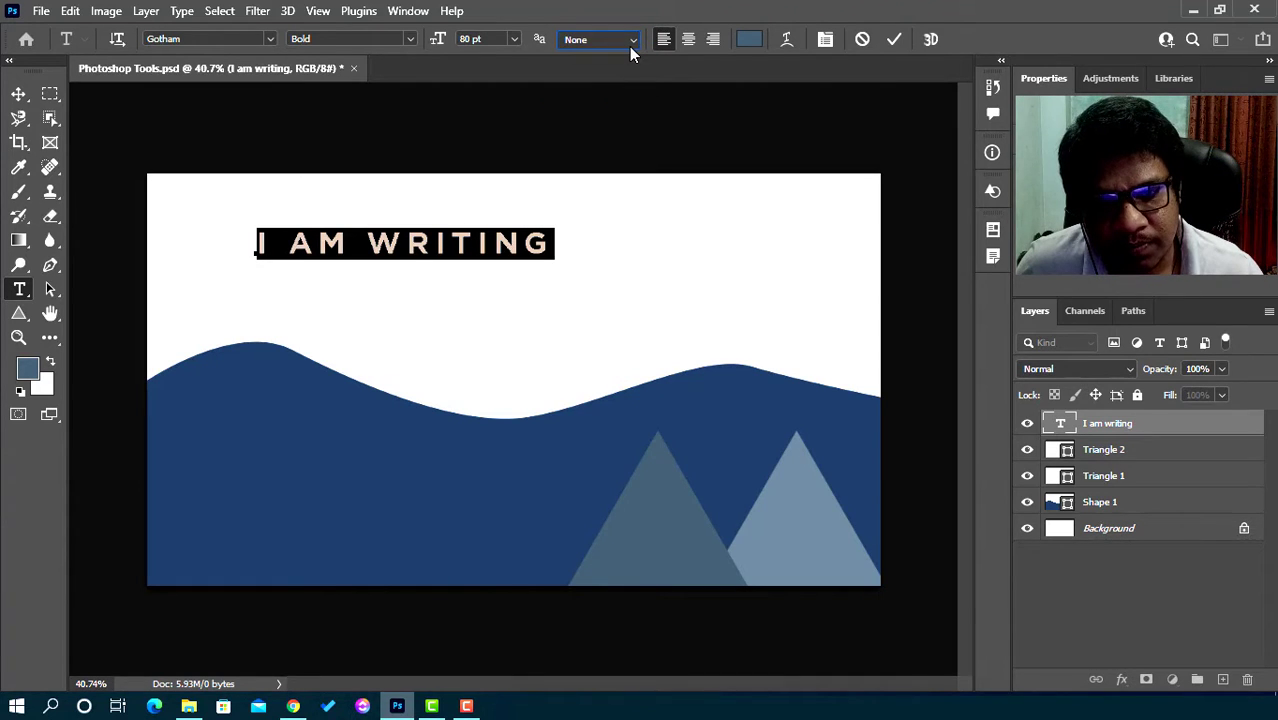
{"action": "left_click", "coordinate": [629, 46]}
{"action": "left_click", "coordinate": [595, 73]}
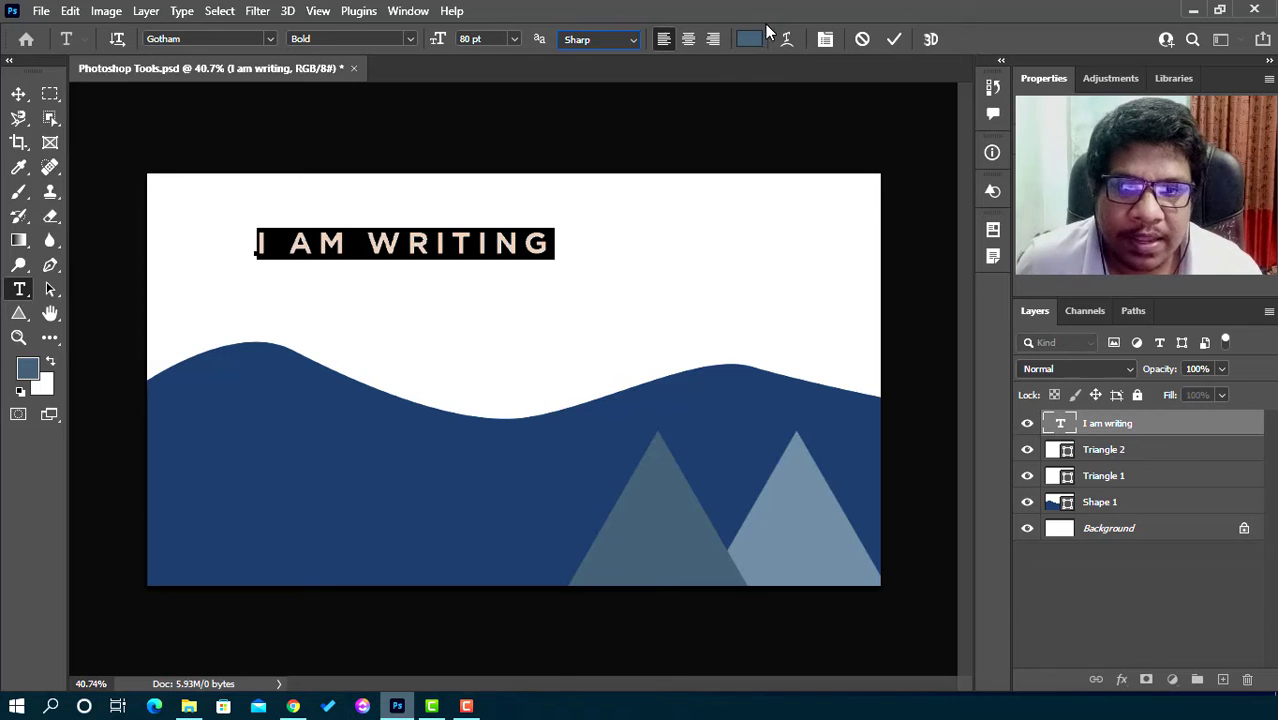
Set the color of the selected text to black (000000)
{"action": "left_click", "coordinate": [745, 42]}
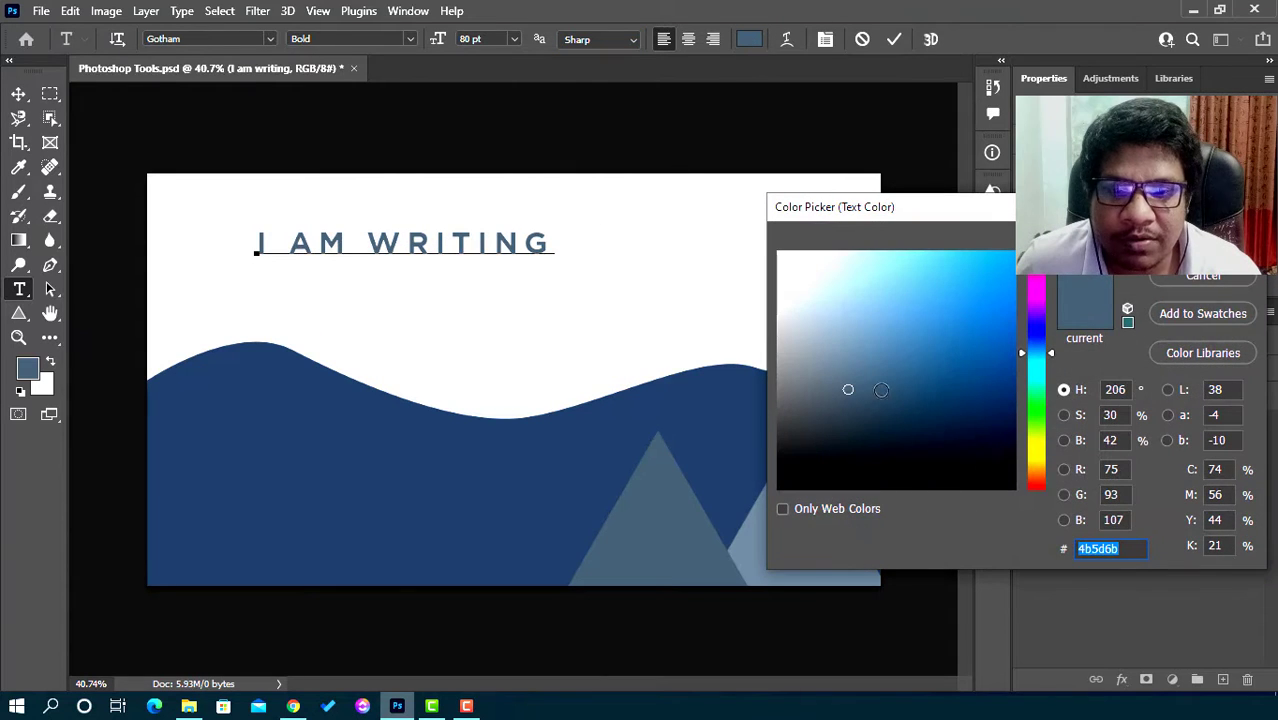
{"action": "left_click_drag", "start_coordinate": [800, 471], "coordinate": [760, 500]}
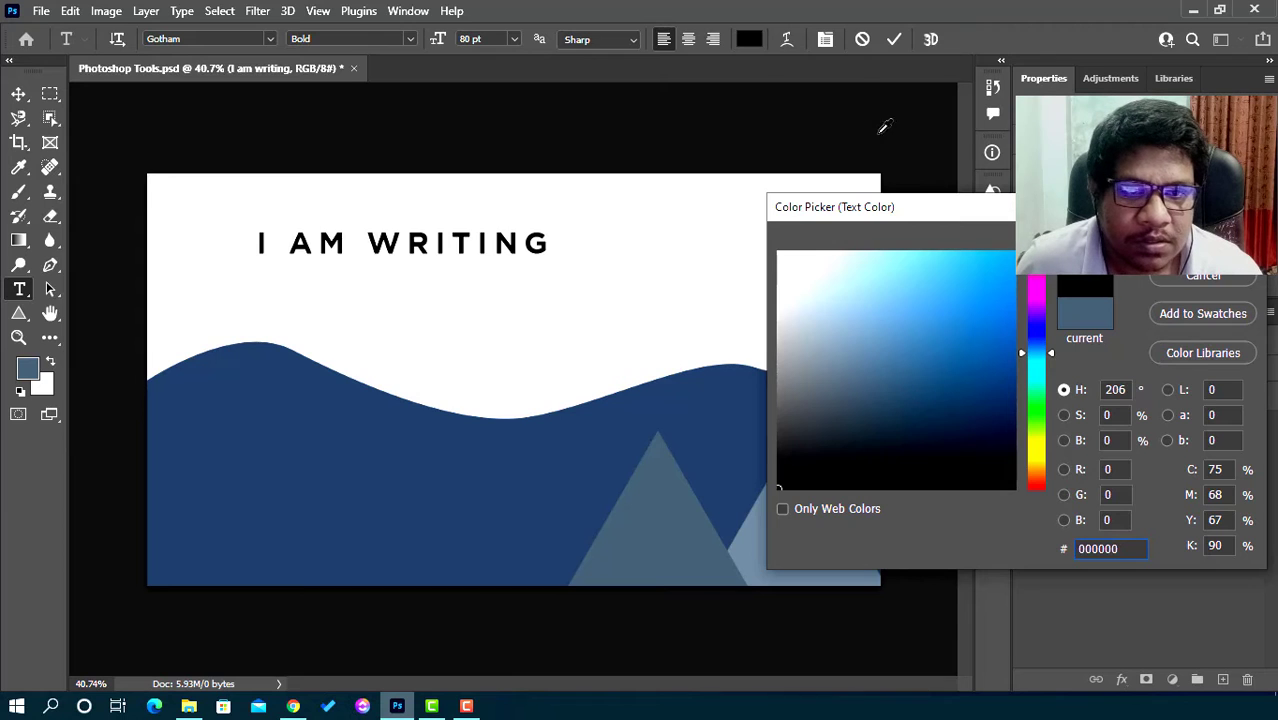
{"action": "left_click", "coordinate": [1203, 238]}
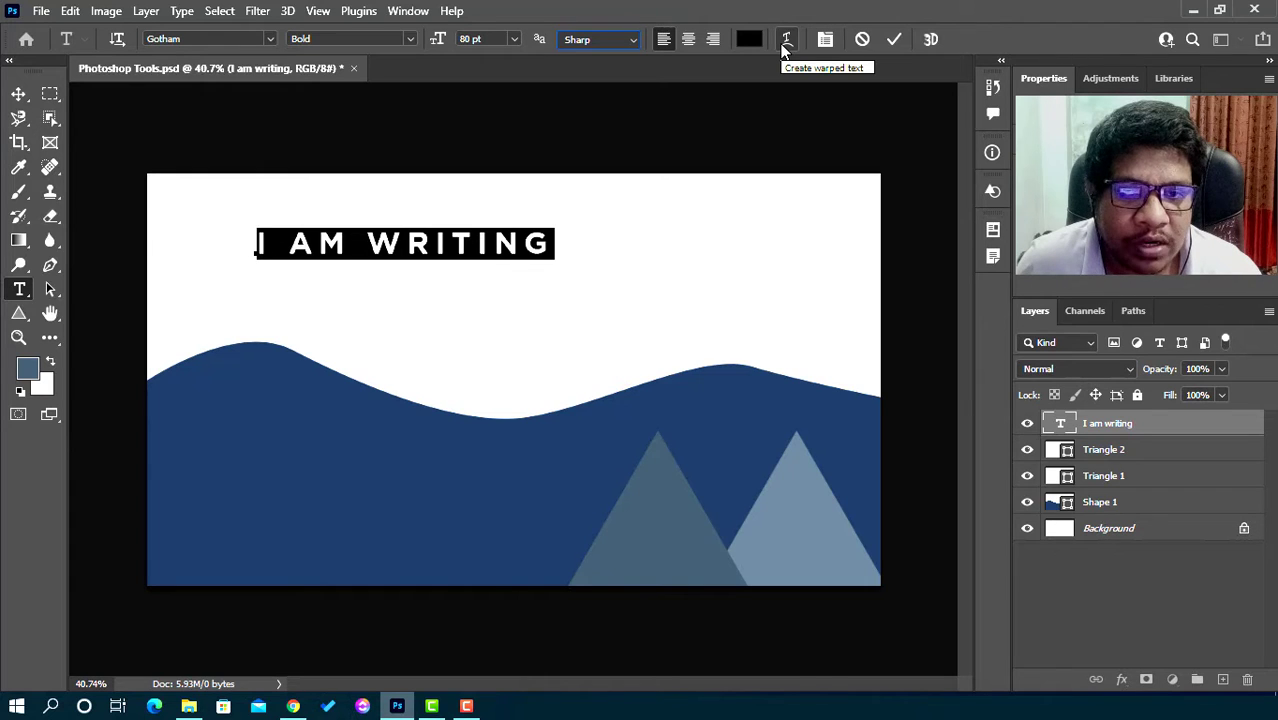
Try the horizontal Arc text warp with a +50% bend on the selected text and discard it
{"action": "left_click", "coordinate": [786, 45]}
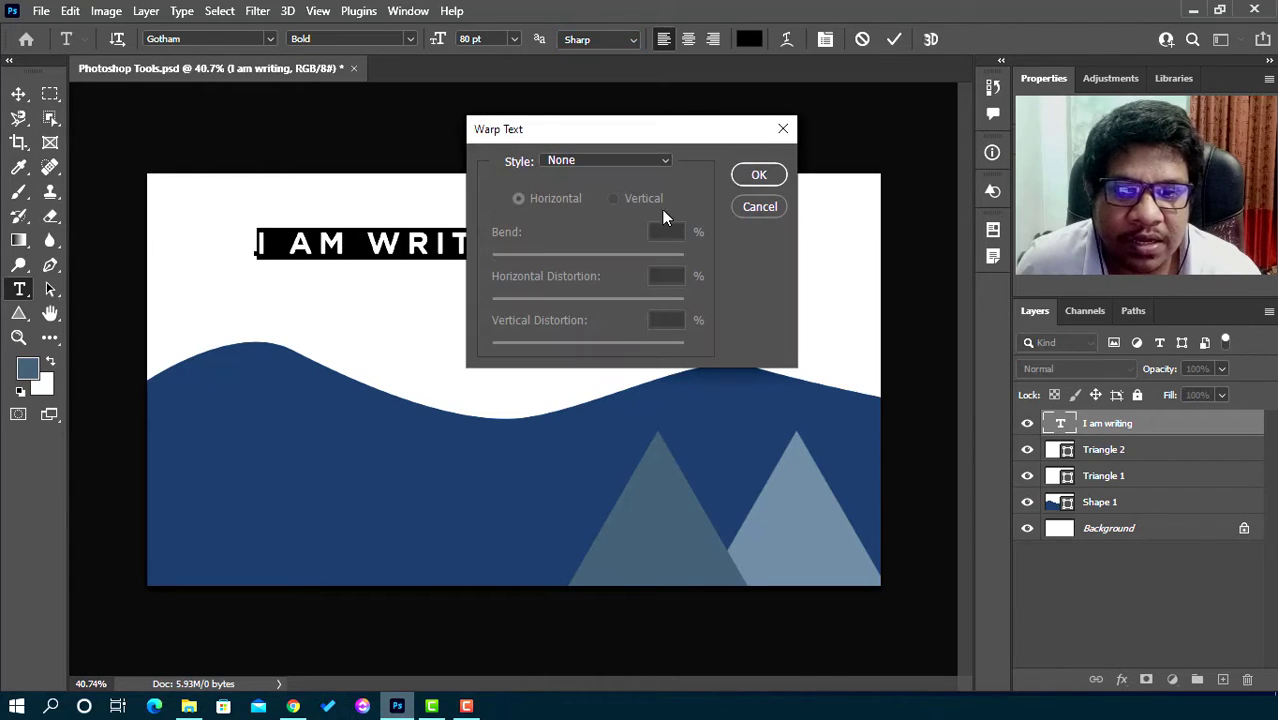
{"action": "left_click_drag", "start_coordinate": [636, 137], "coordinate": [884, 159]}
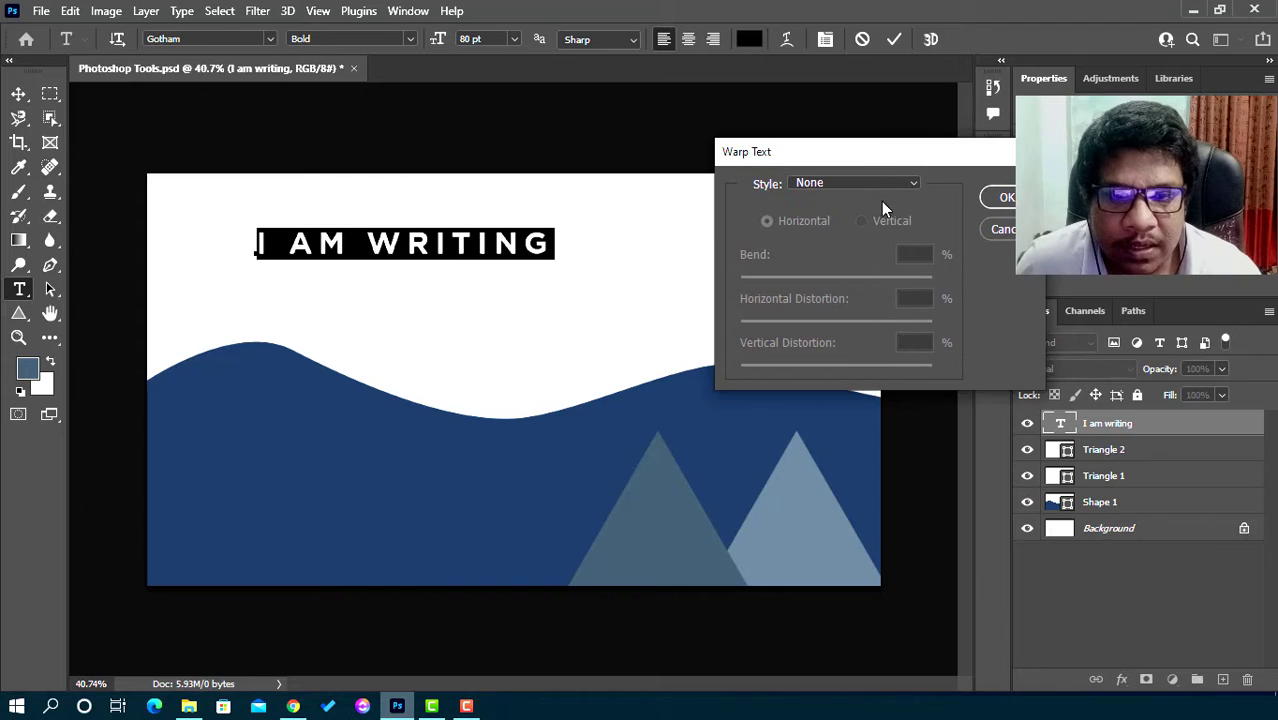
{"action": "left_click", "coordinate": [881, 187]}
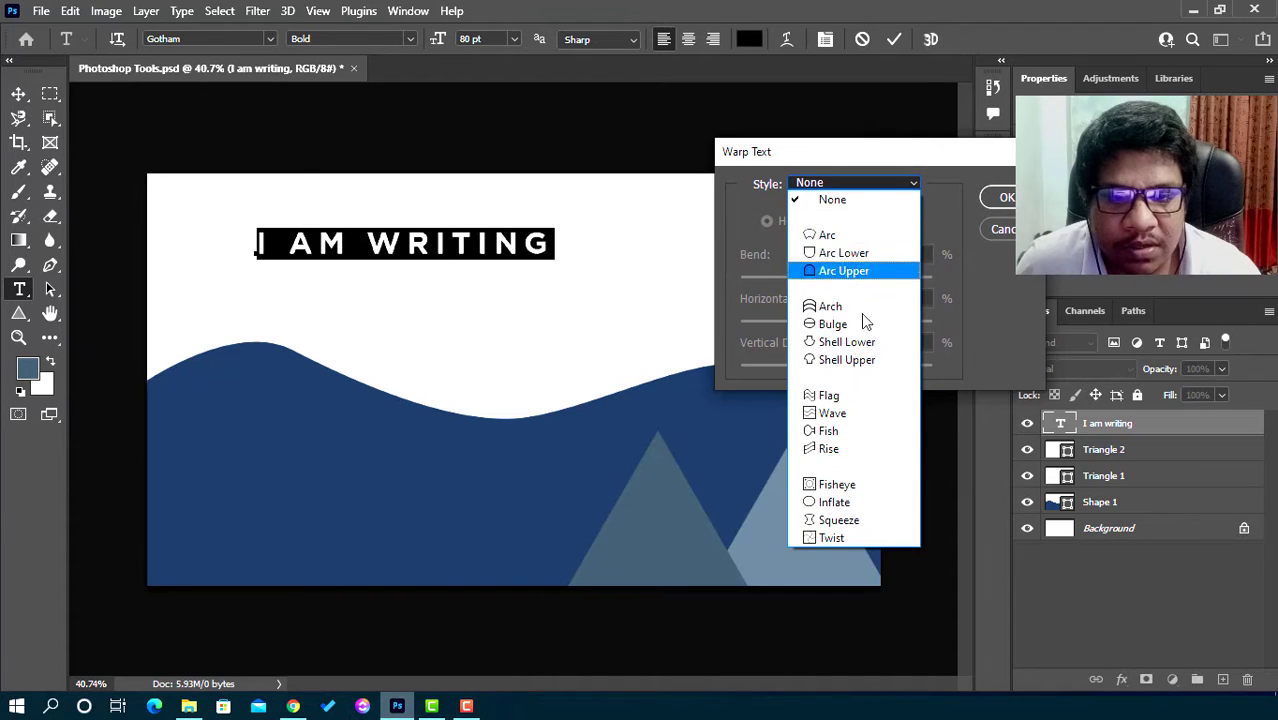
{"action": "left_click", "coordinate": [830, 236]}
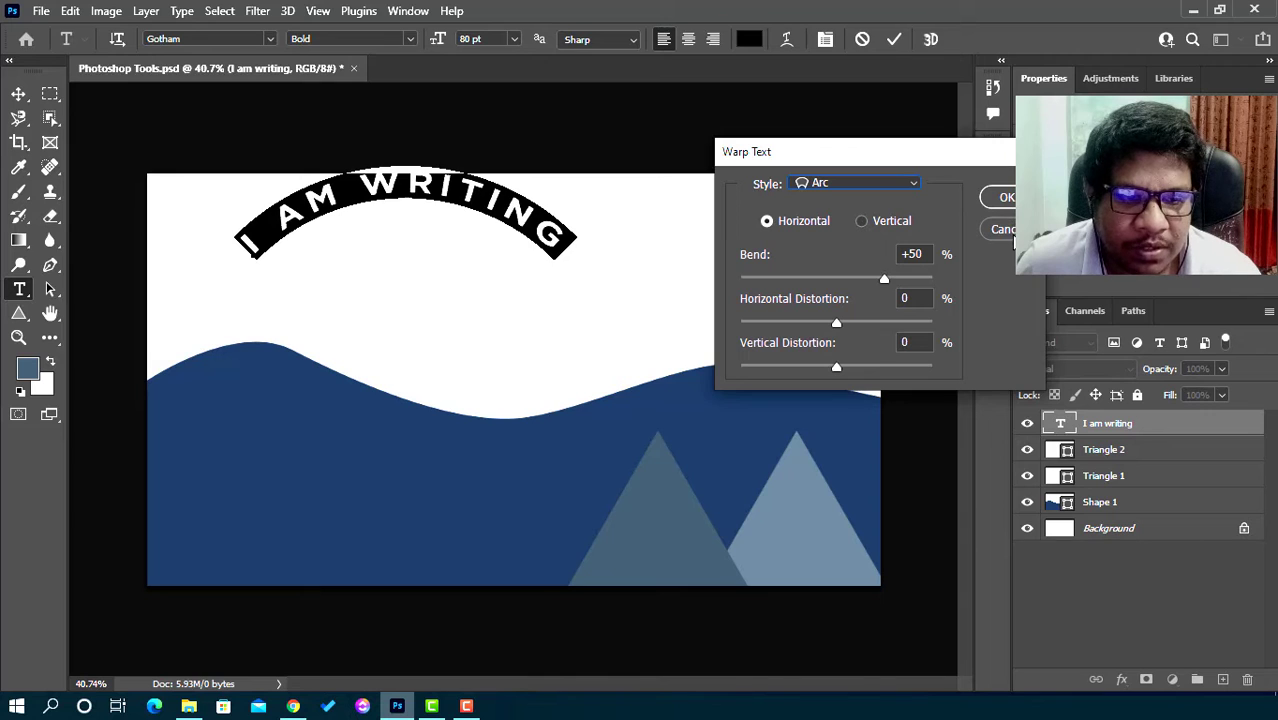
{"action": "left_click", "coordinate": [1010, 234]}
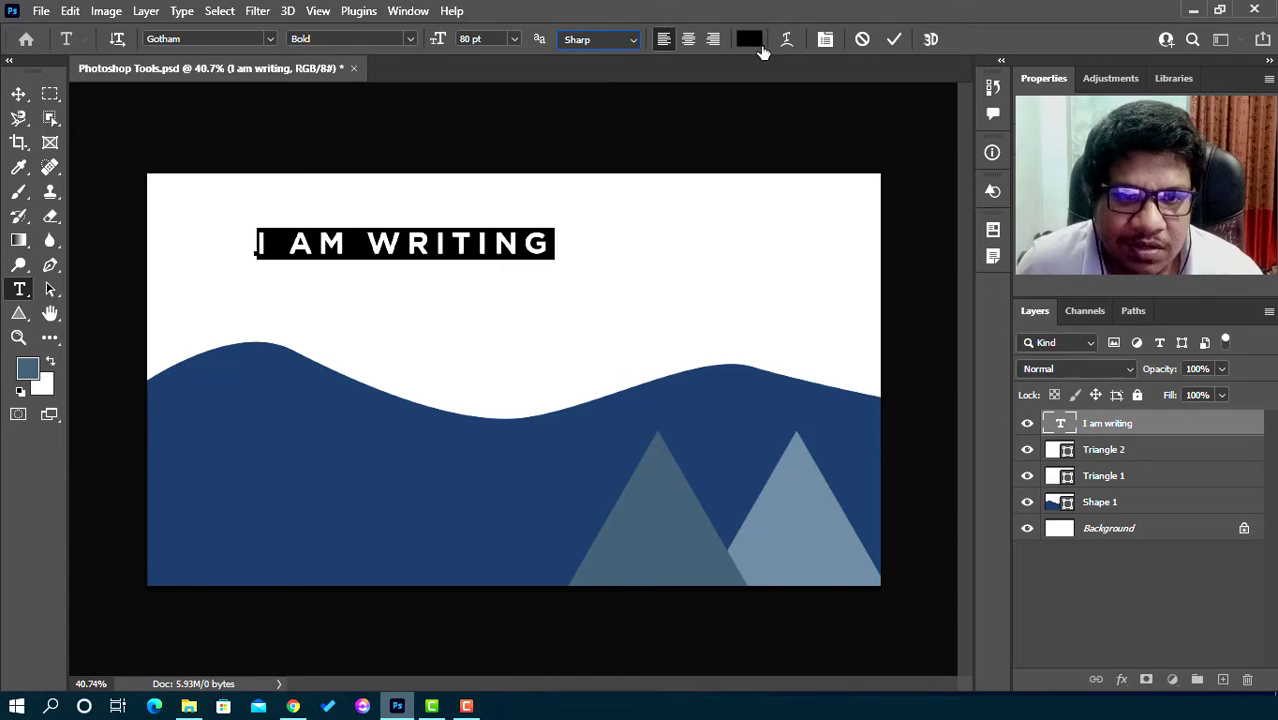
Show the Character settings, outline their font family and style row in a CloudShot screen capture, and discard the capture
{"action": "left_click", "coordinate": [824, 40]}
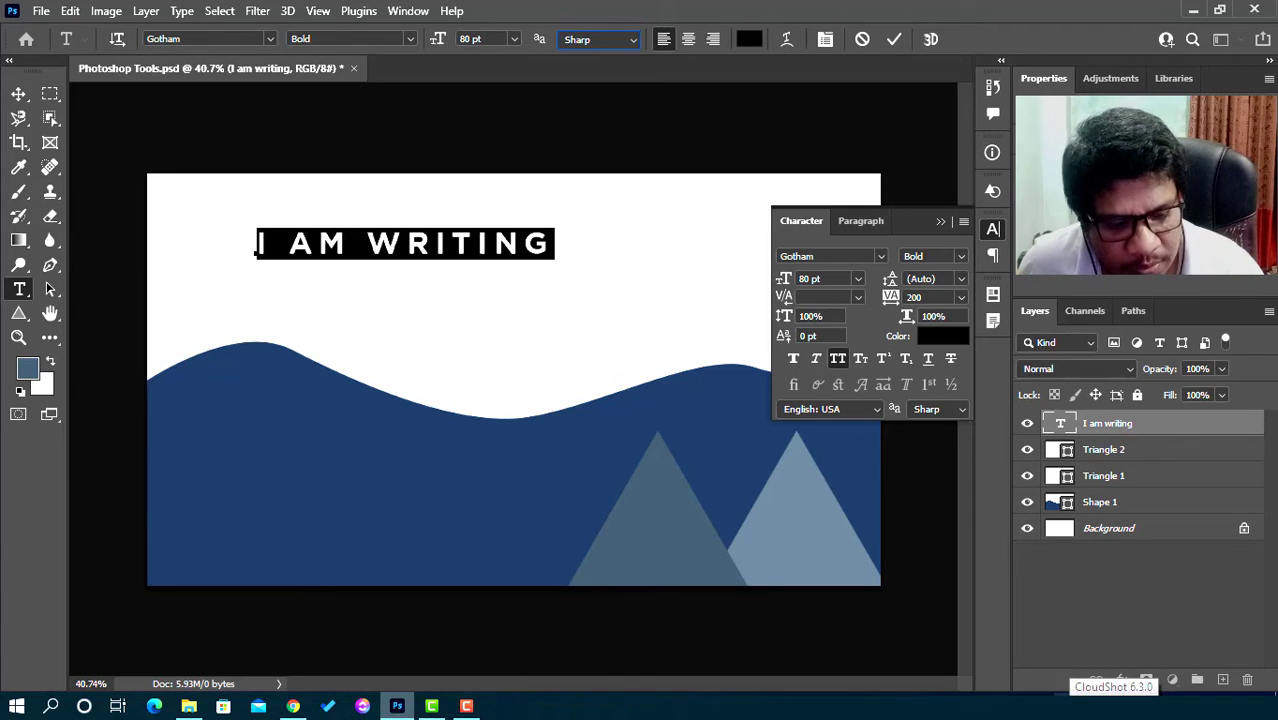
{"action": "key", "text": "Print"}
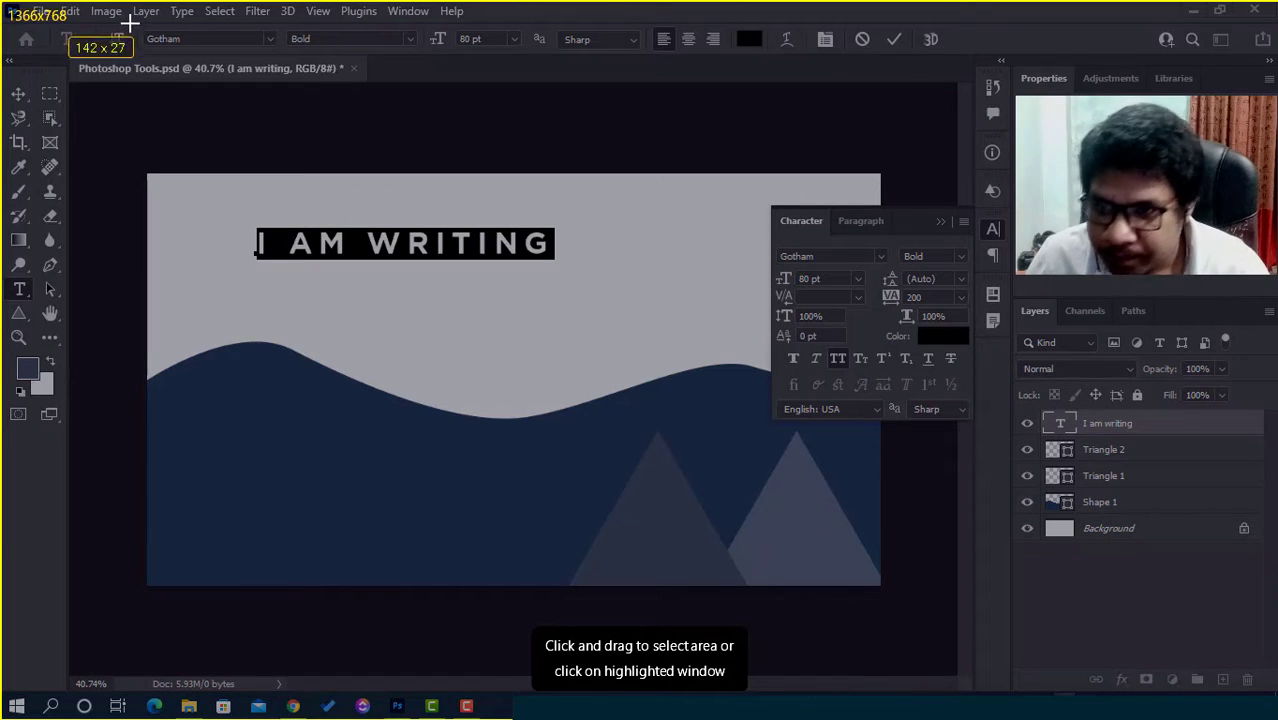
{"action": "left_click_drag", "start_coordinate": [128, 29], "coordinate": [302, 56]}
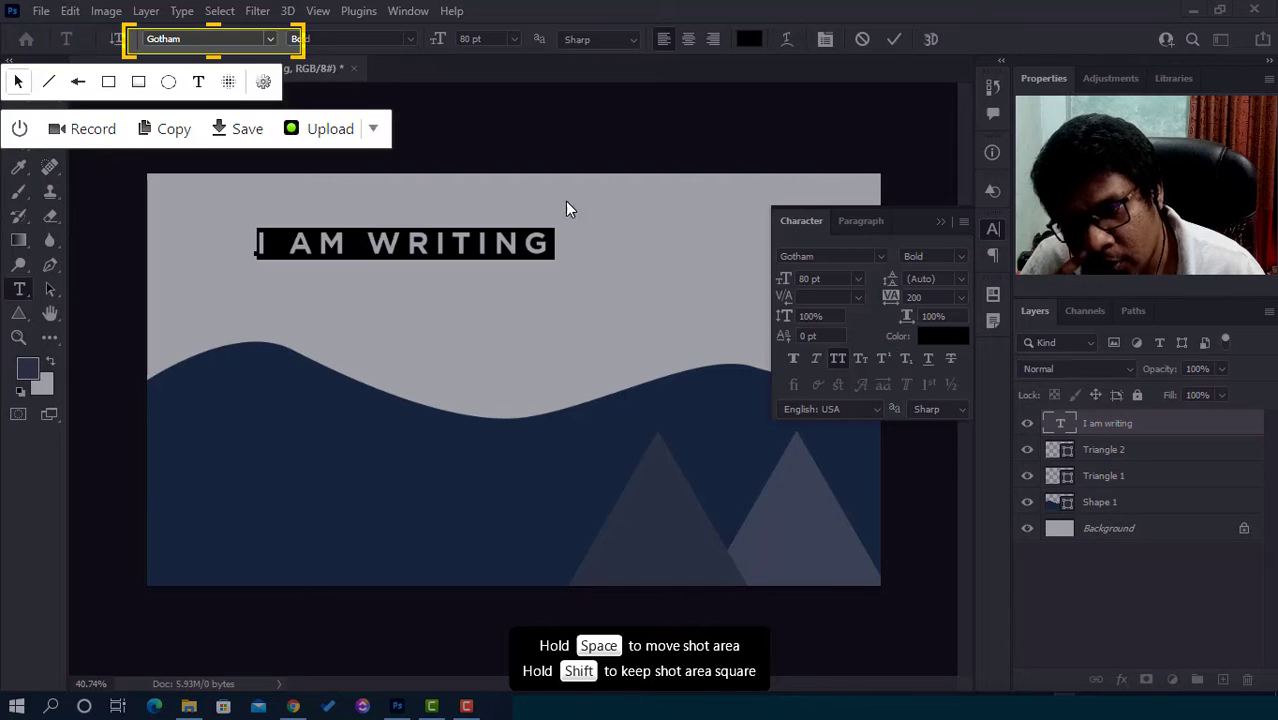
{"action": "left_click", "coordinate": [108, 81]}
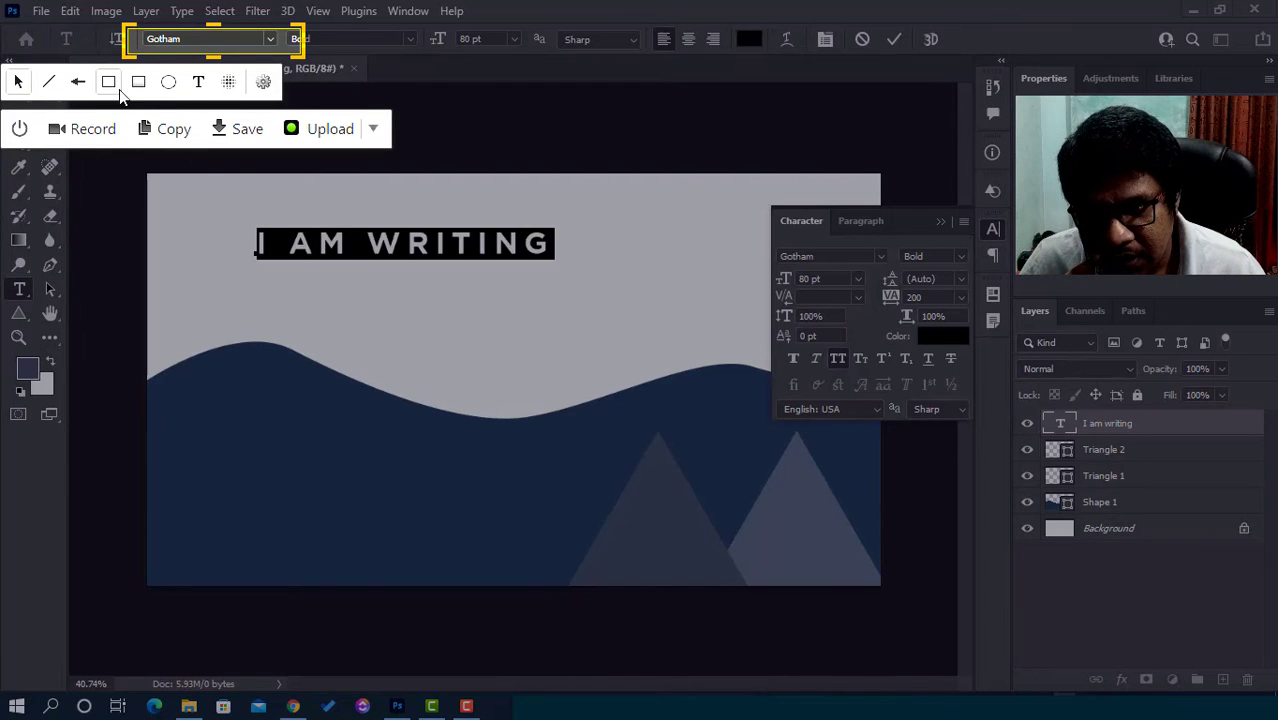
{"action": "mouse_move", "coordinate": [782, 246]}
{"action": "left_mouse_down"}
{"action": "mouse_move", "coordinate": [902, 276]}
{"action": "mouse_move", "coordinate": [970, 267]}
{"action": "left_mouse_up"}
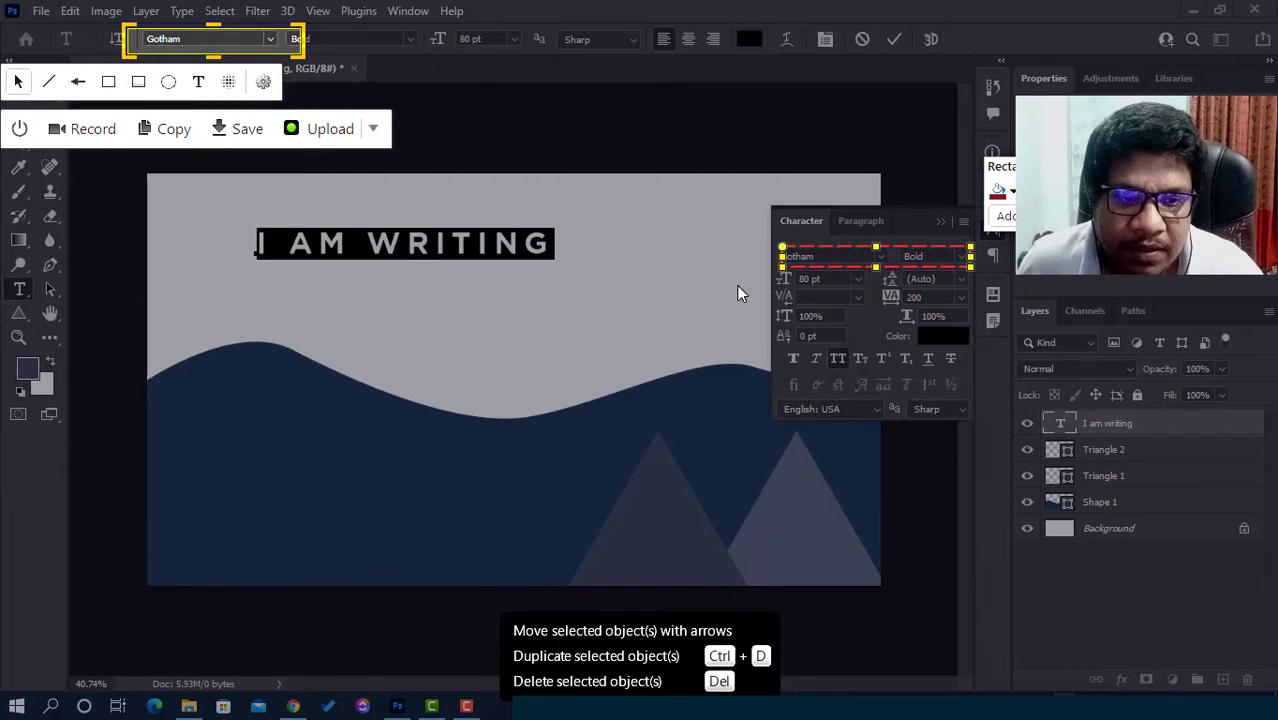
{"action": "left_click", "coordinate": [19, 128]}
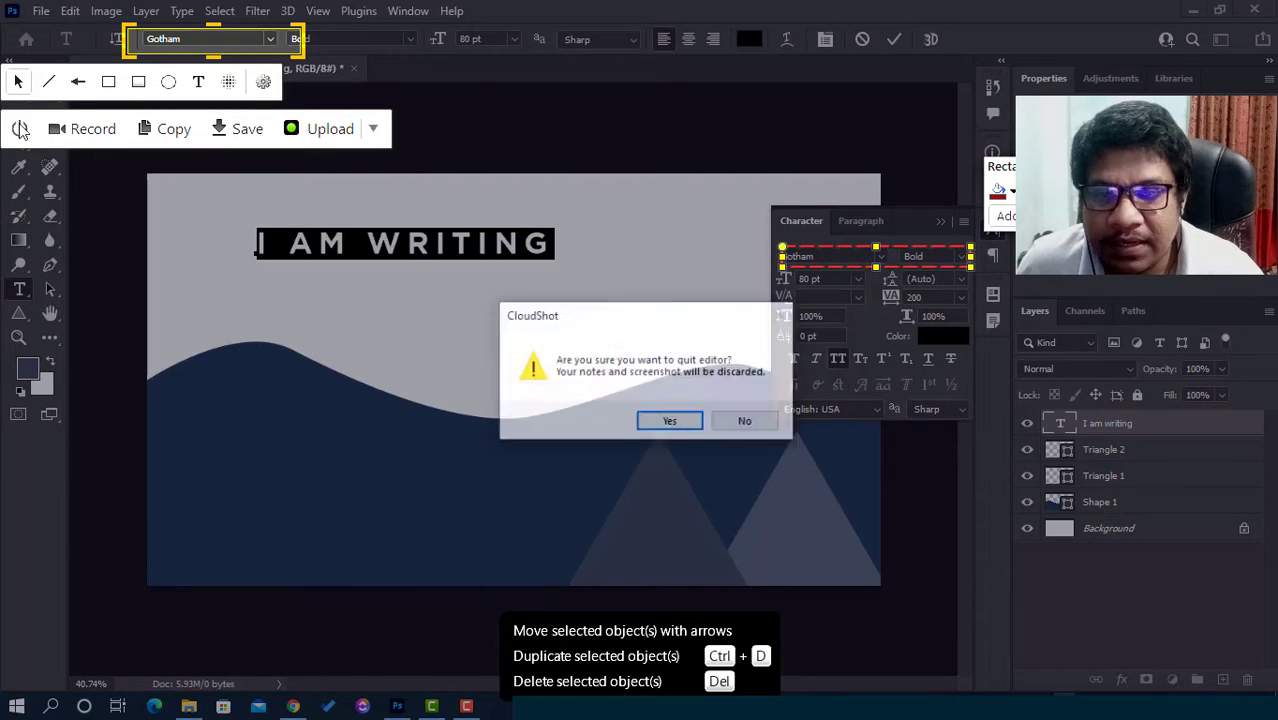
{"action": "left_click", "coordinate": [670, 422]}
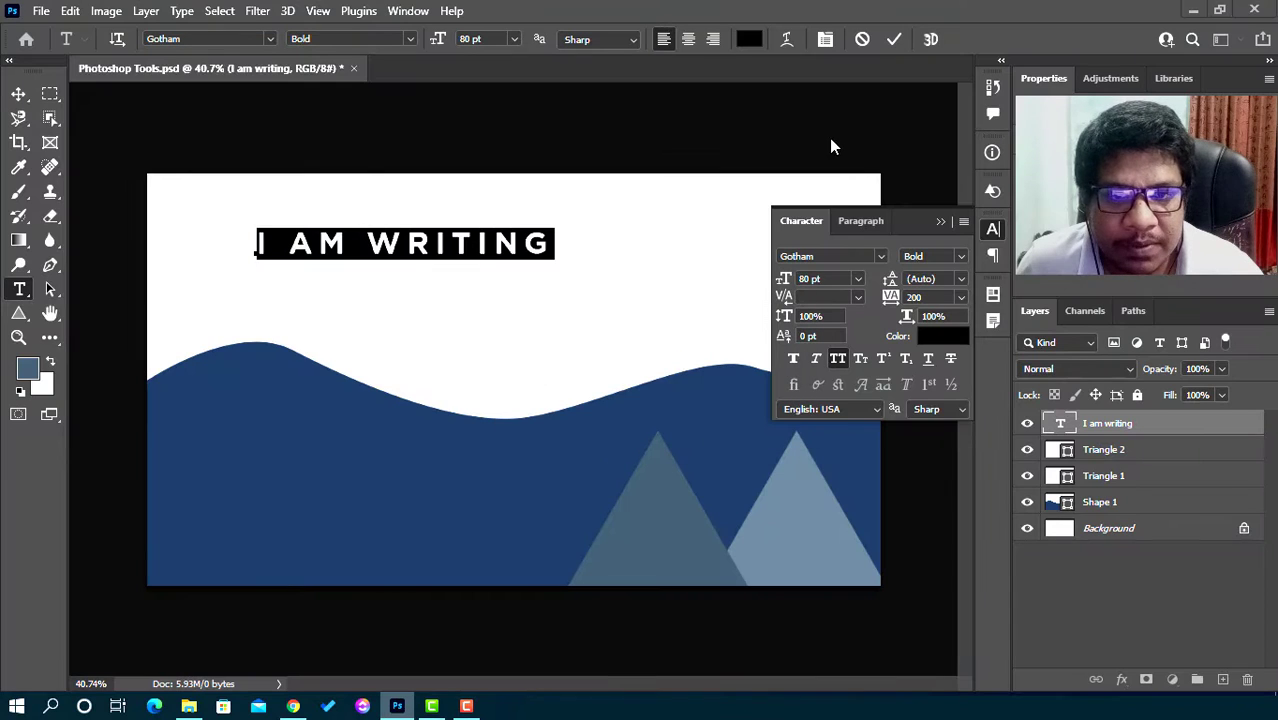
Hide and redisplay the Character settings for the selected text, leaving them open
{"action": "left_click", "coordinate": [941, 221]}
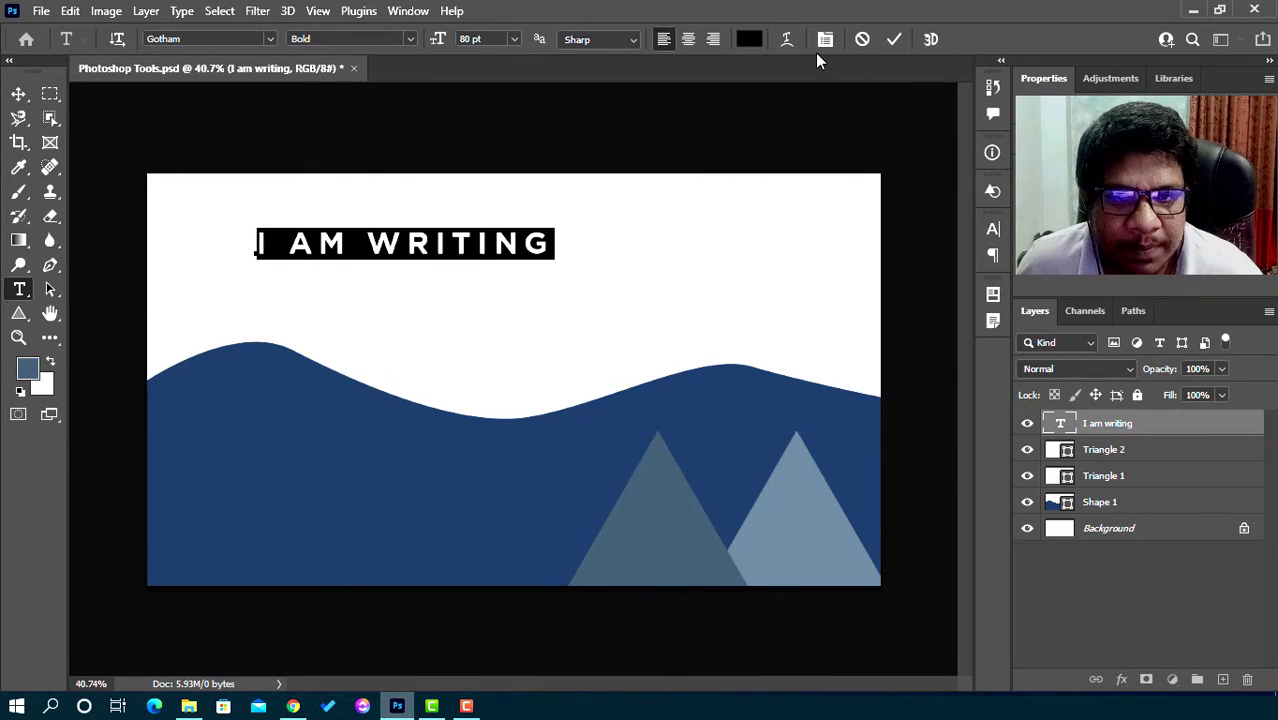
{"action": "left_click", "coordinate": [408, 11]}
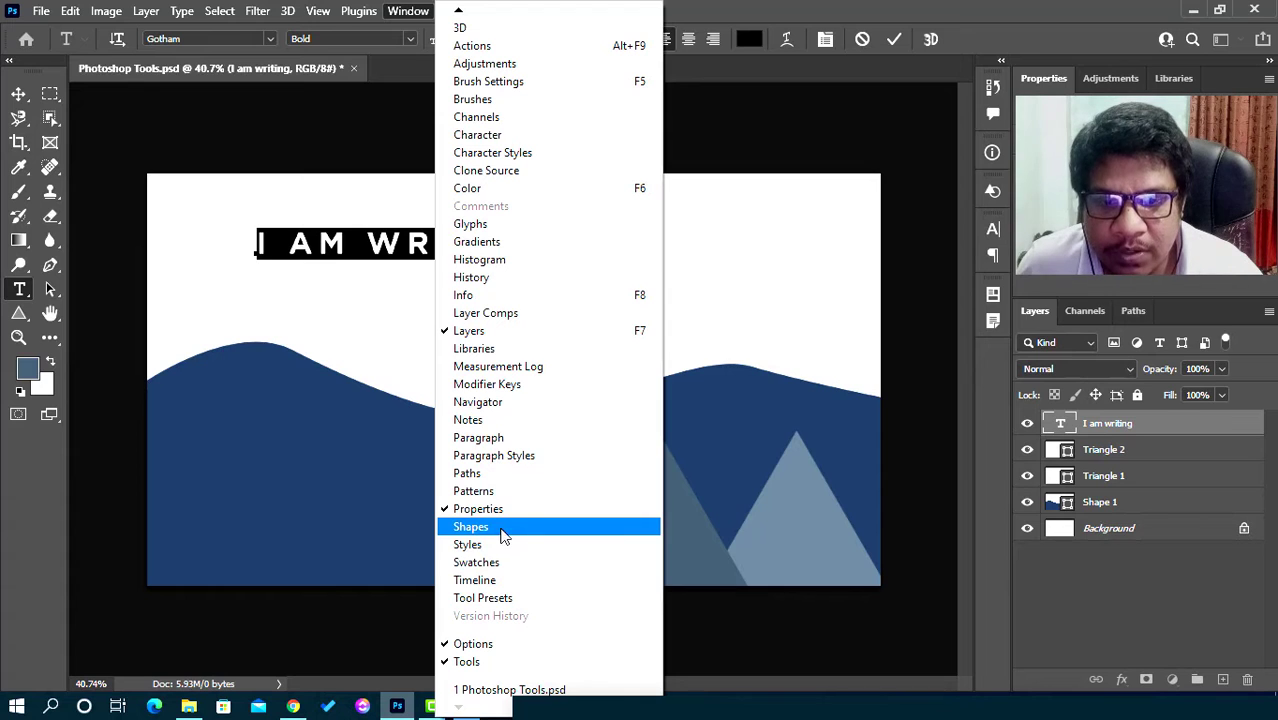
{"action": "left_click", "coordinate": [500, 137]}
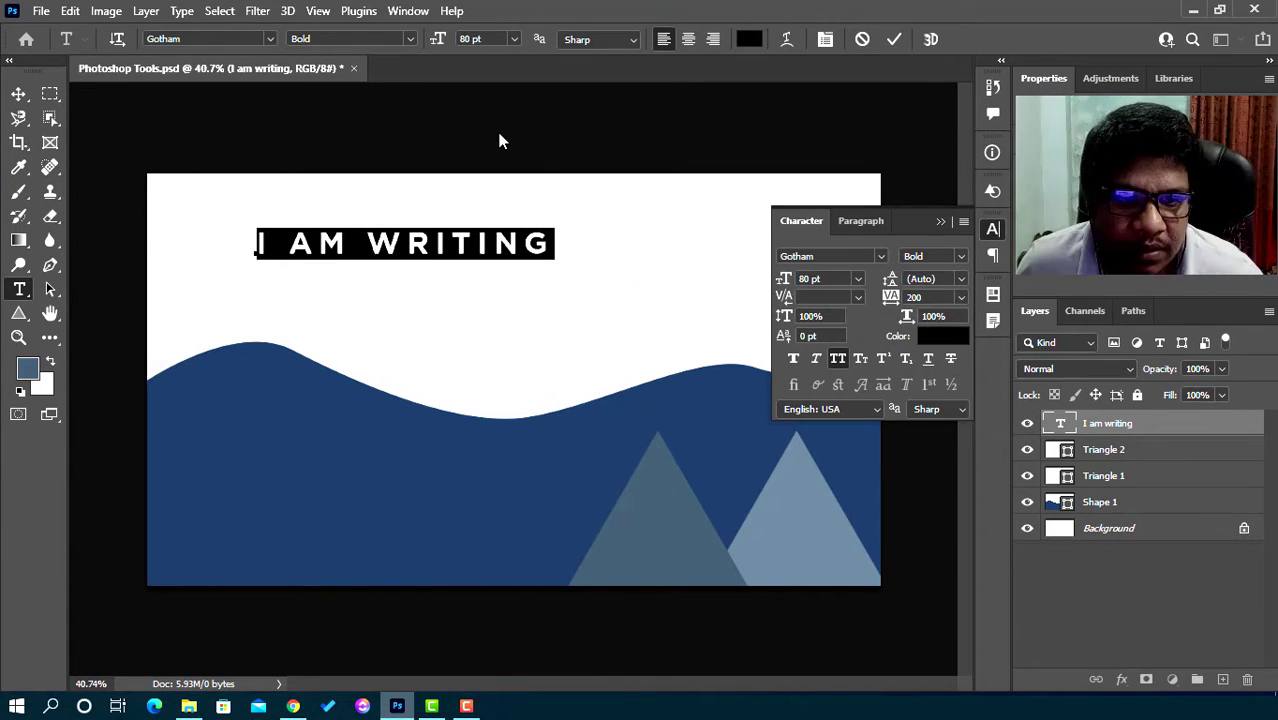
{"action": "left_click", "coordinate": [940, 221]}
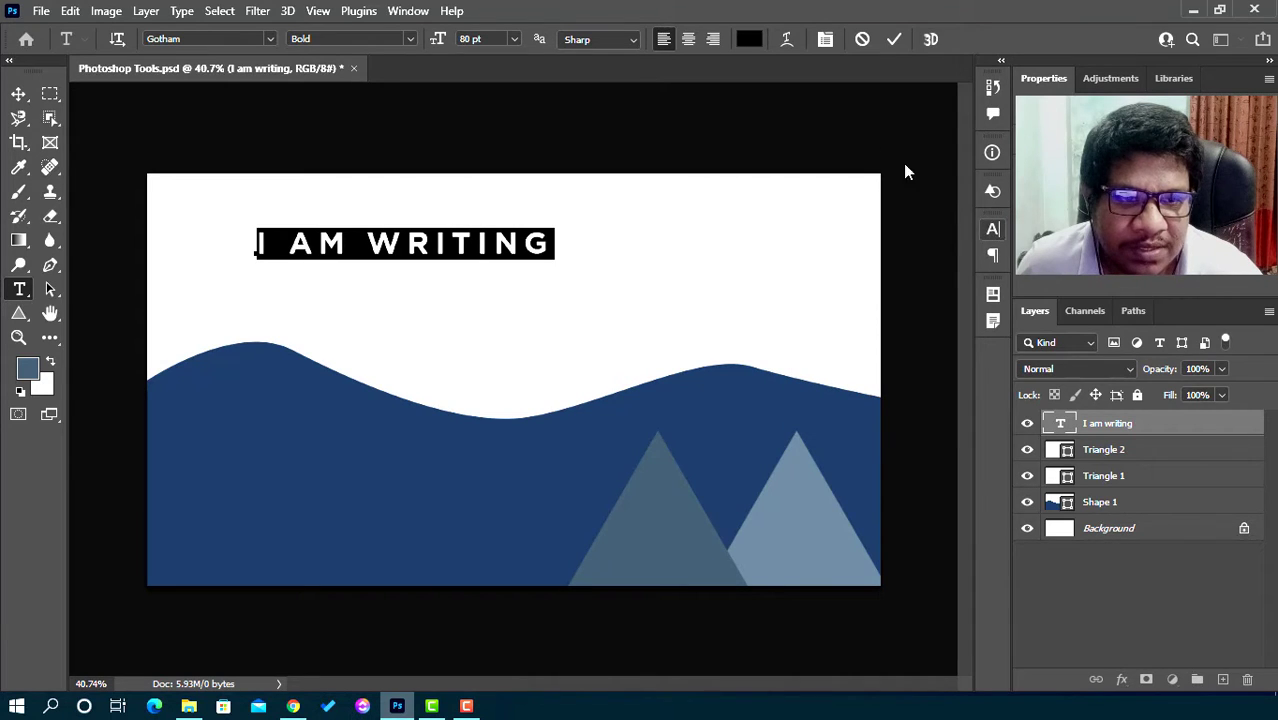
{"action": "left_click", "coordinate": [818, 44]}
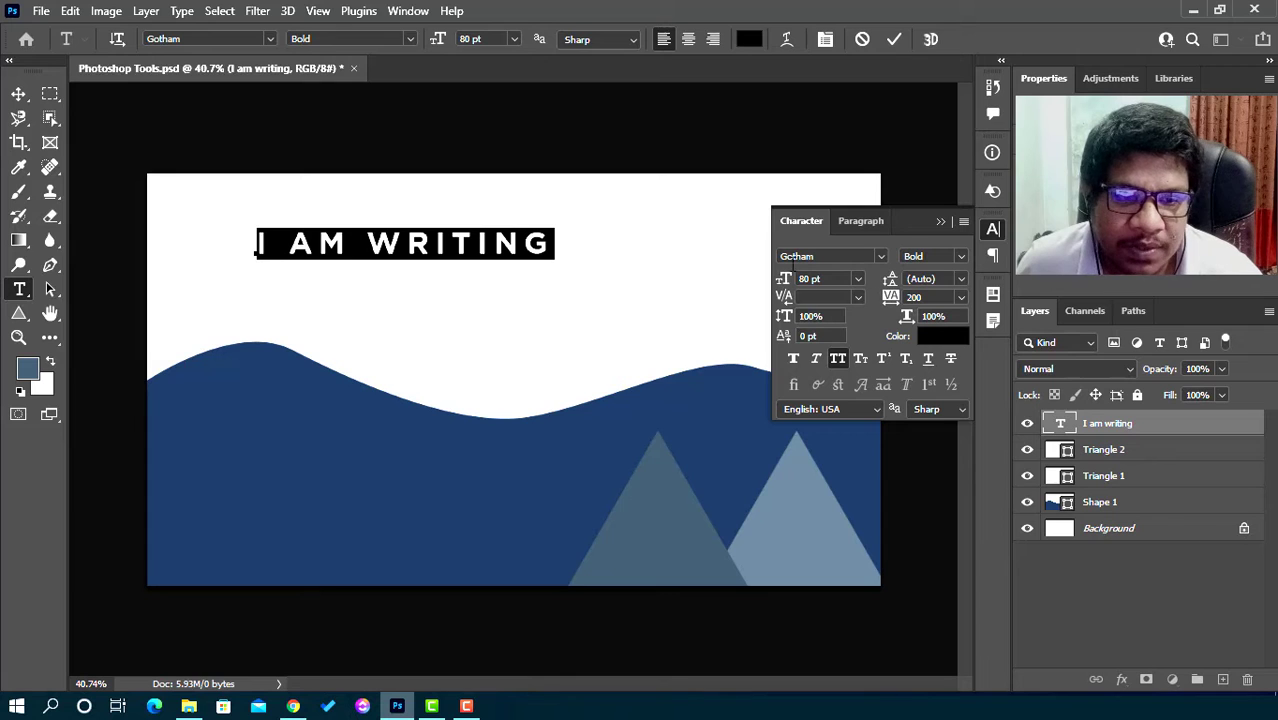
Add a second line reading "WRITE SOMETHING AGAIN" below "I AM WRITING" in the text layer
{"action": "left_click", "coordinate": [549, 244]}
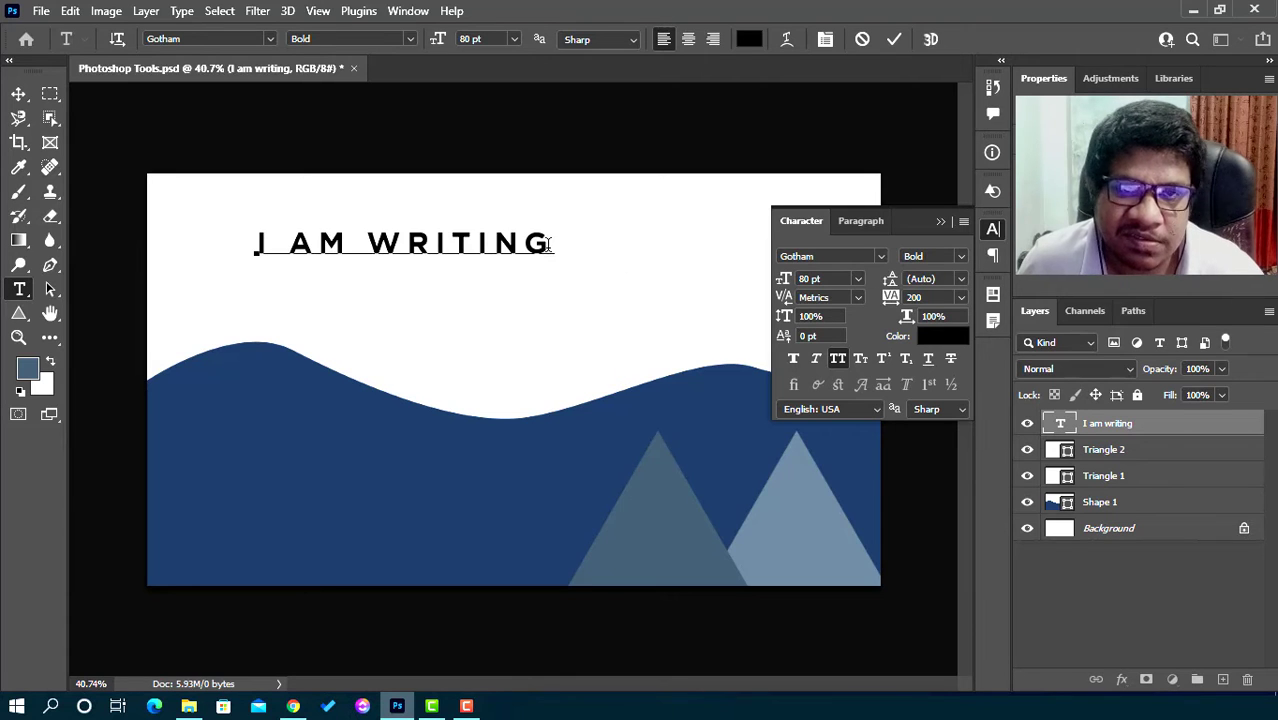
{"action": "key", "text": "Return"}
{"action": "type", "text": "dfadskljfhjk"}
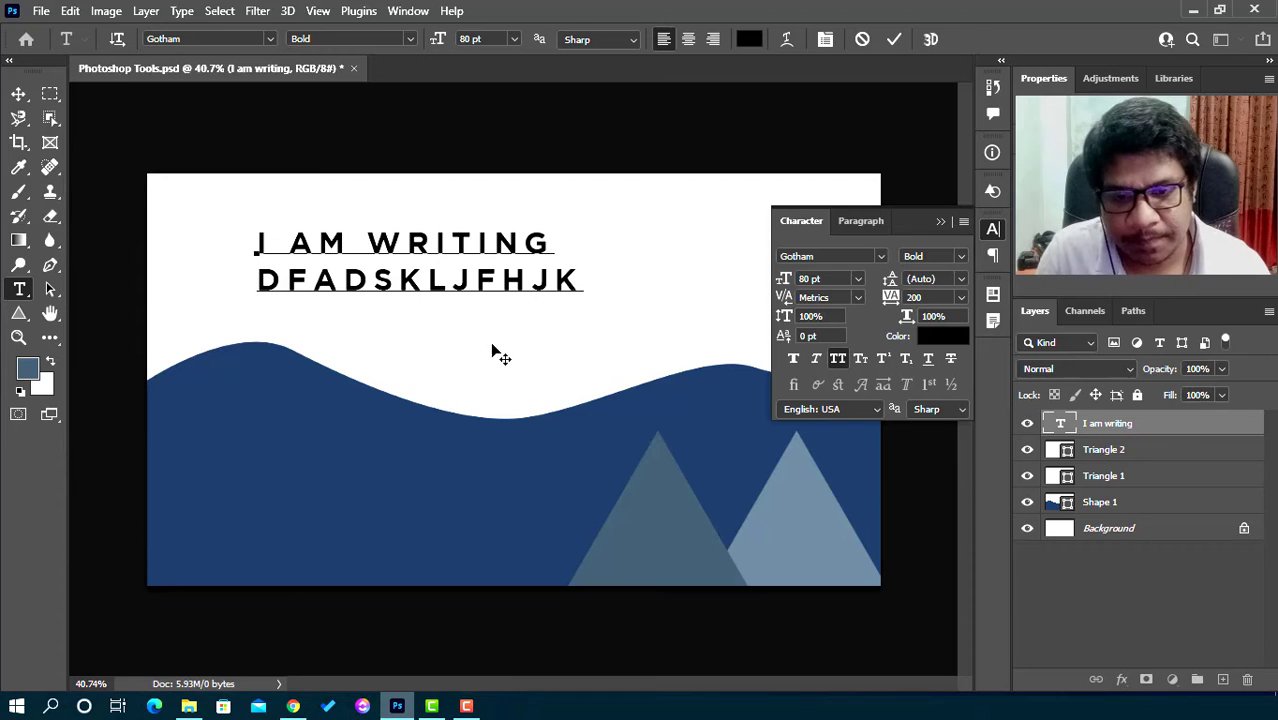
{"action": "left_click_drag", "start_coordinate": [588, 290], "coordinate": [166, 360]}
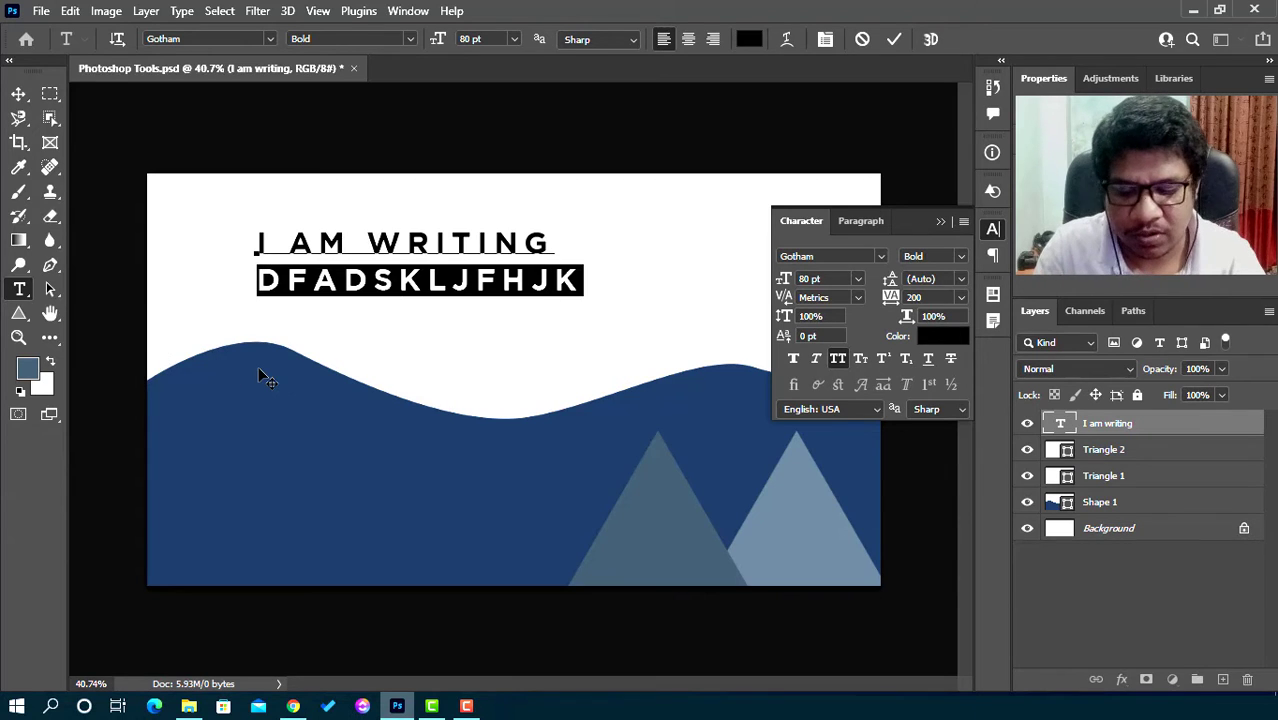
{"action": "type", "text": "WRITE "}
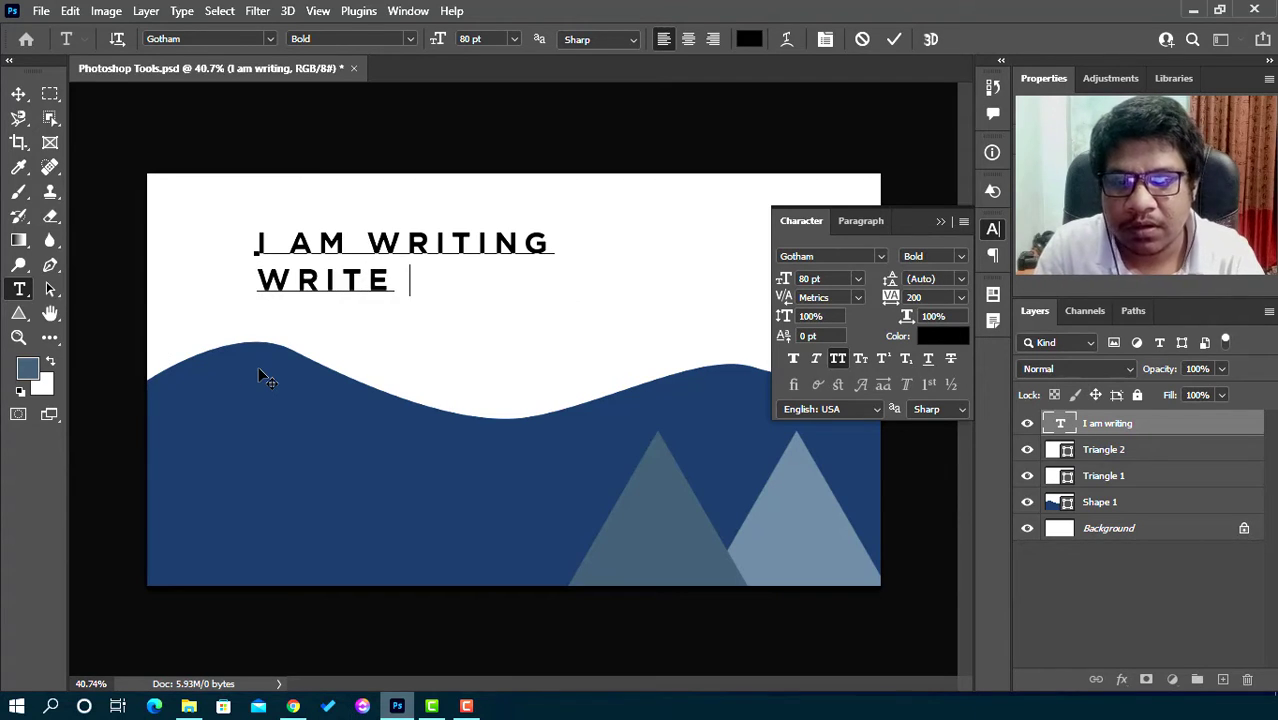
{"action": "type", "text": "SOMETHING AGEI"}
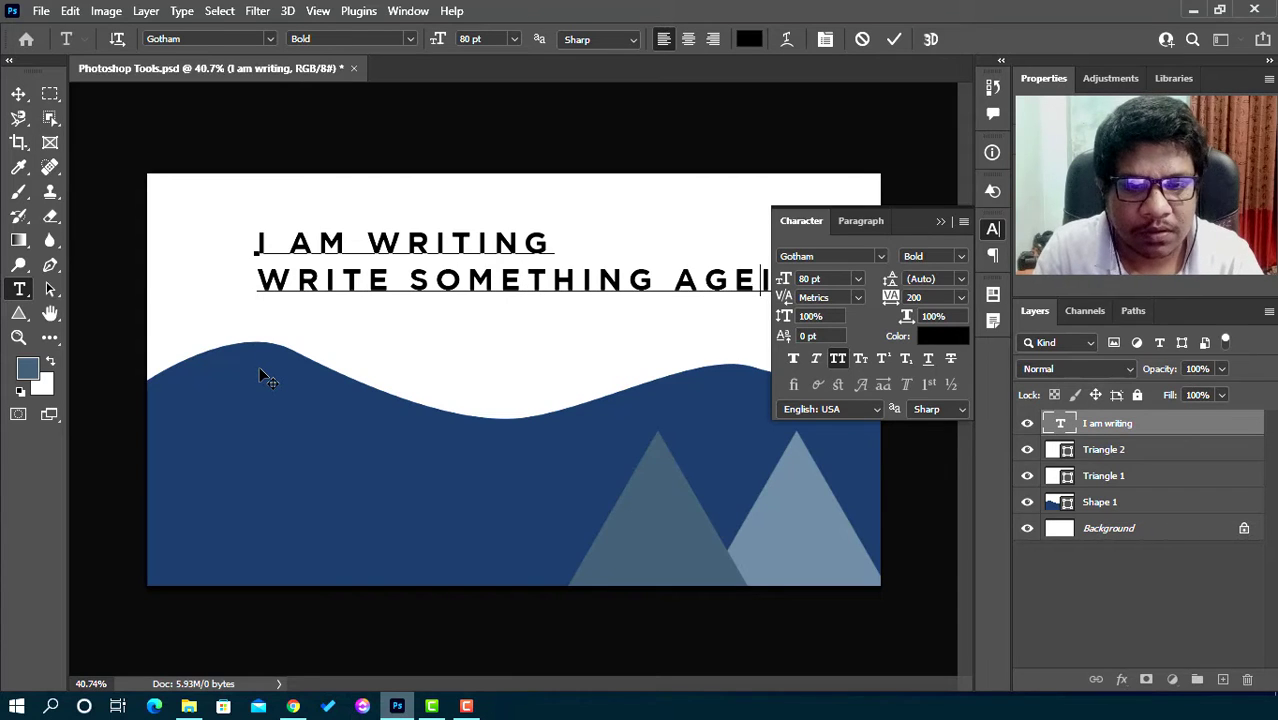
{"action": "key", "text": "BackSpace"}
{"action": "key", "text": "BackSpace"}
{"action": "type", "text": "AIN"}
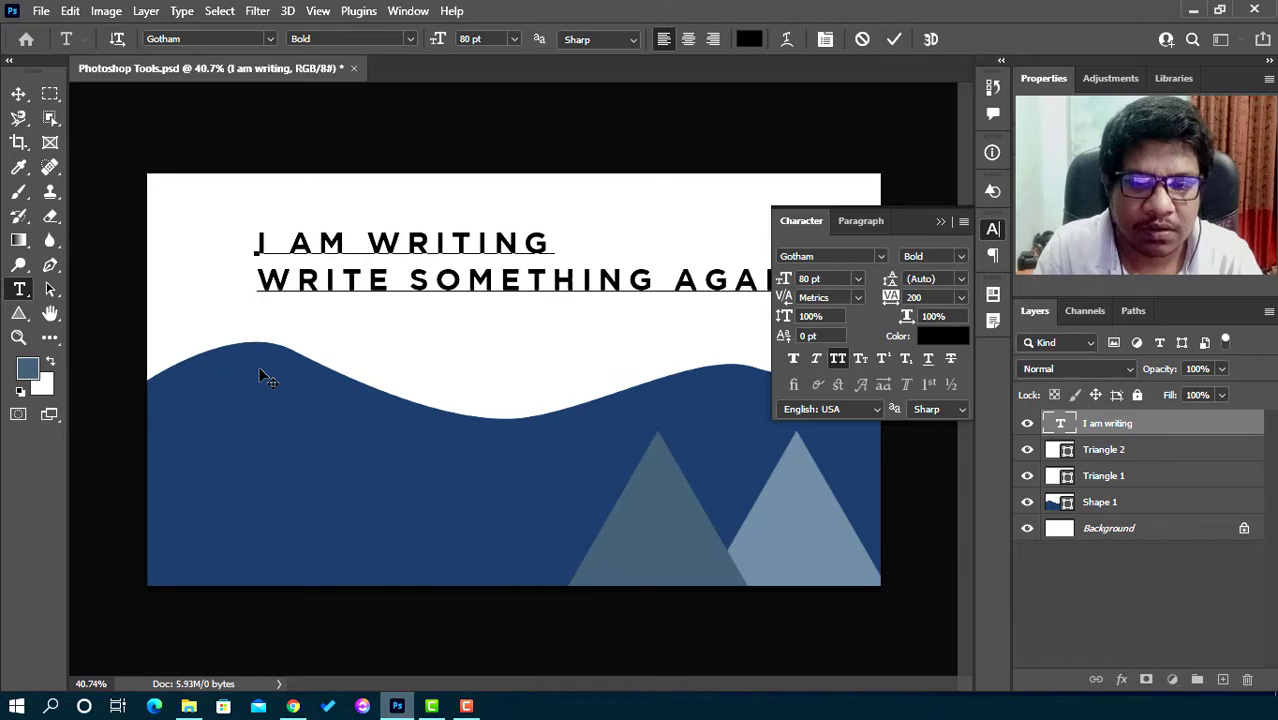
{"action": "key", "text": "ctrl+Return"}
Set the leading of both text lines to 10 pt
{"action": "key", "text": "ctrl+a"}
{"action": "scroll", "coordinate": [262, 378], "scroll_direction": "down", "scroll_amount": 3}
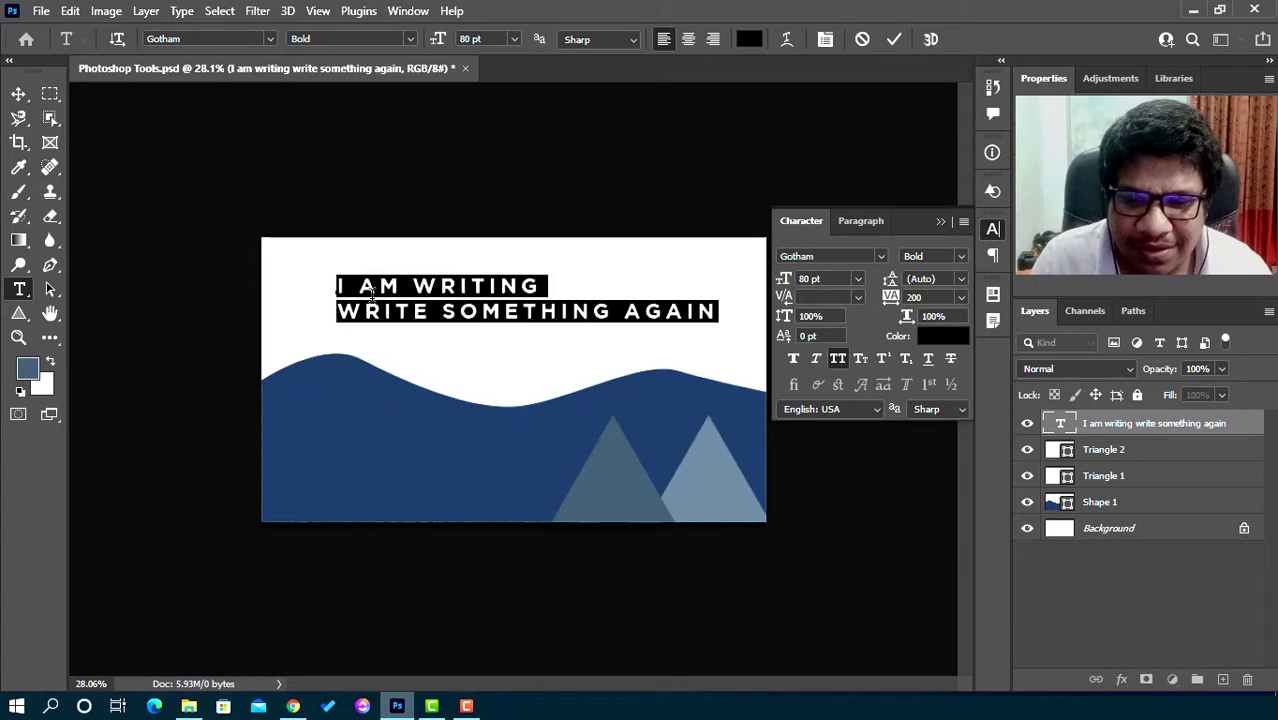
{"action": "scroll", "coordinate": [371, 296], "scroll_direction": "up", "scroll_amount": 1}
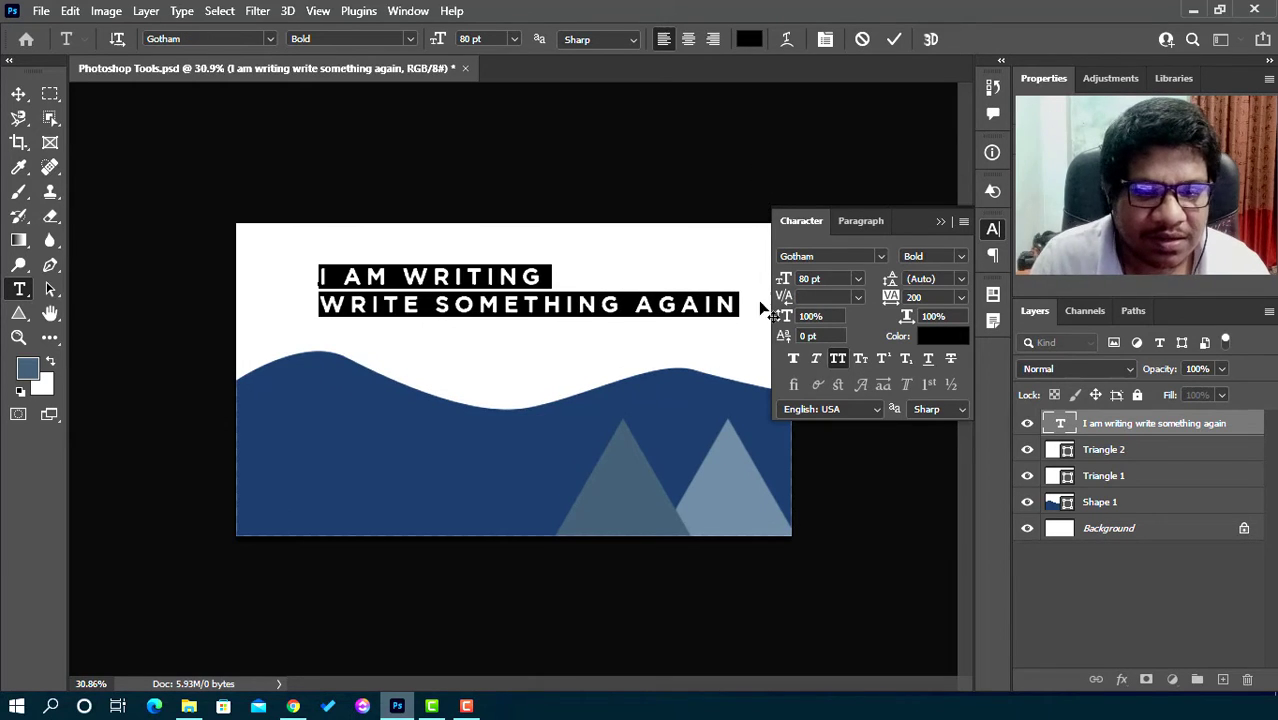
{"action": "left_click", "coordinate": [960, 279]}
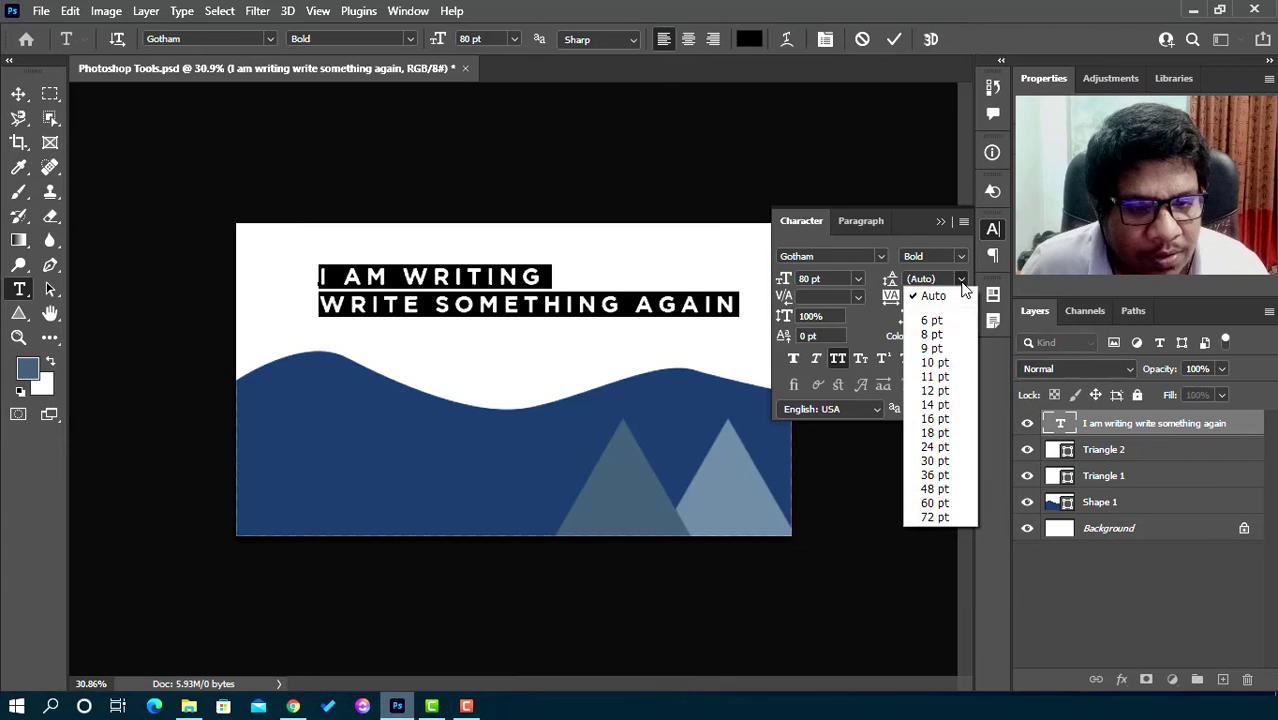
{"action": "left_click", "coordinate": [935, 357]}
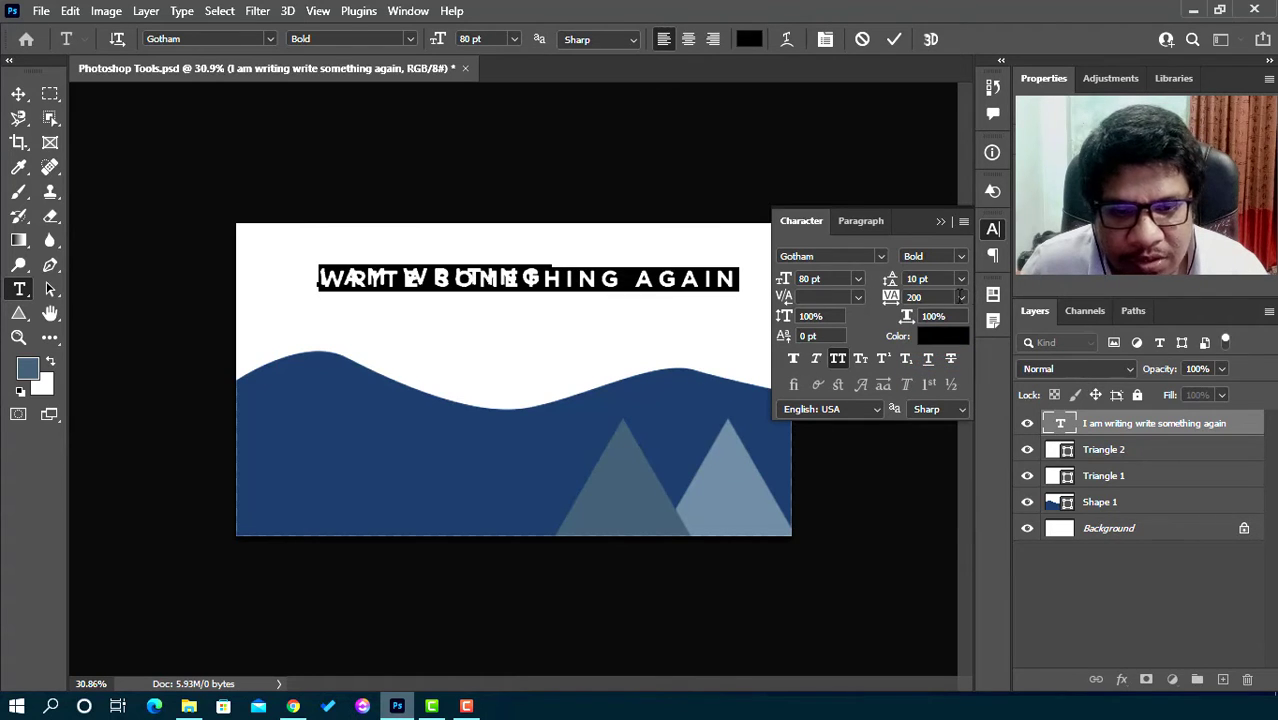
Try leading values of 55, 65 and 70 pt on both text lines
{"action": "left_click", "coordinate": [909, 280]}
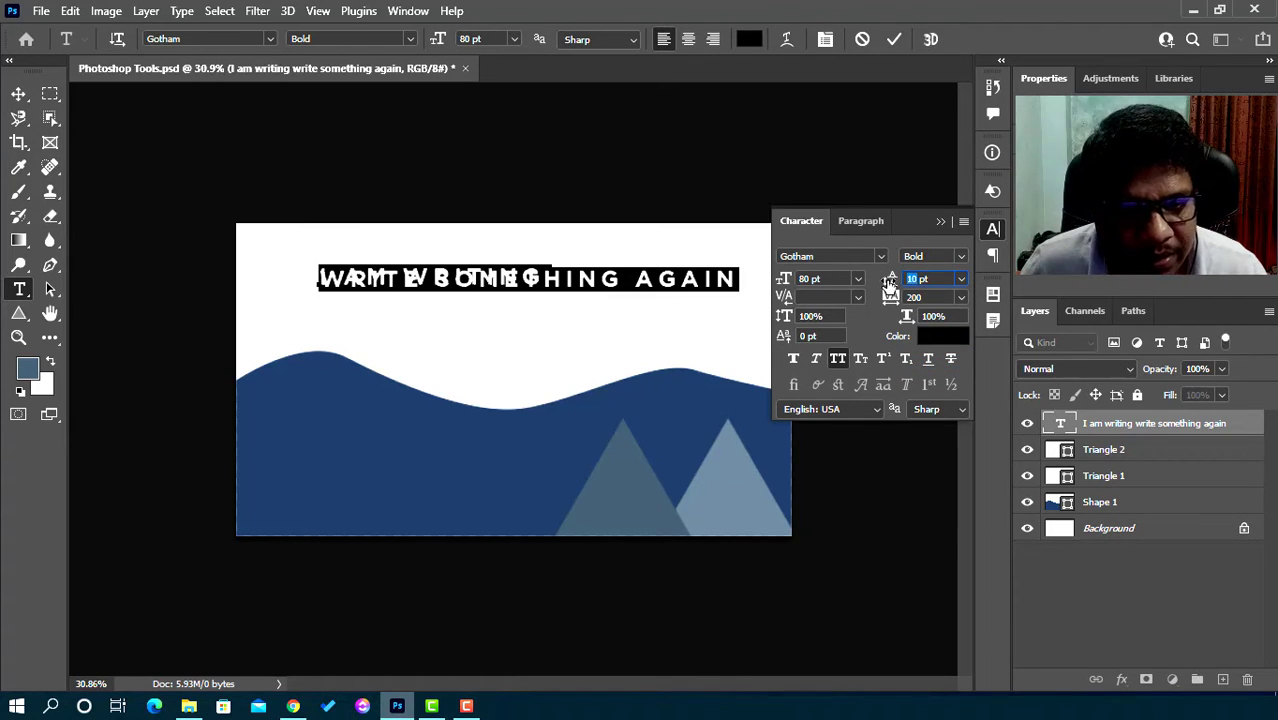
{"action": "type", "text": "55"}
{"action": "key", "text": "Return"}
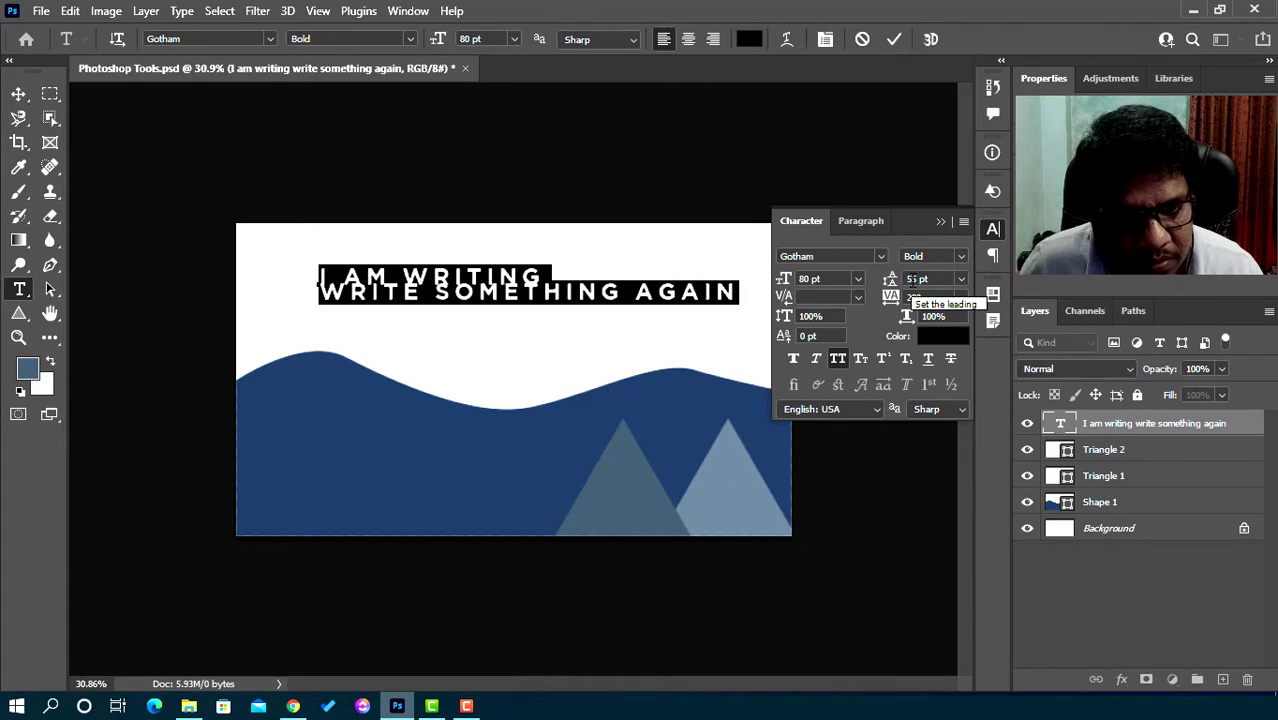
{"action": "left_click_drag", "start_coordinate": [917, 279], "coordinate": [890, 279]}
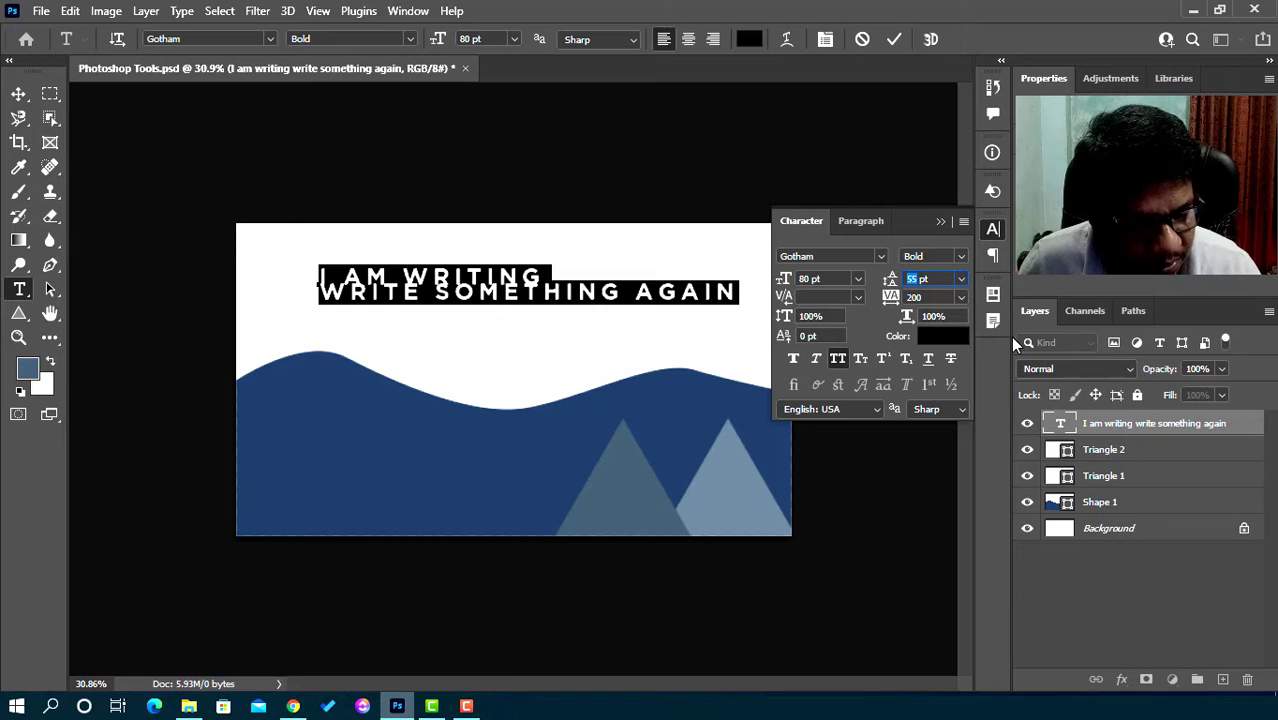
{"action": "type", "text": "65"}
{"action": "key", "text": "Return"}
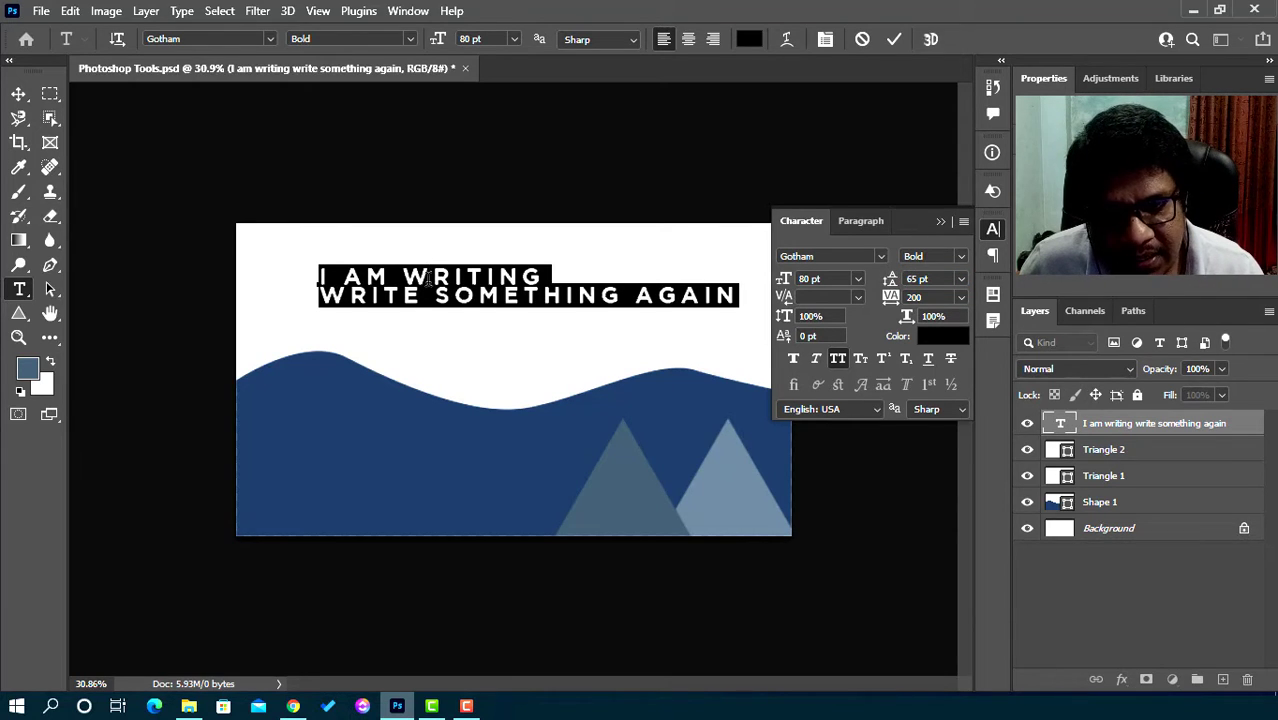
{"action": "left_click", "coordinate": [917, 279]}
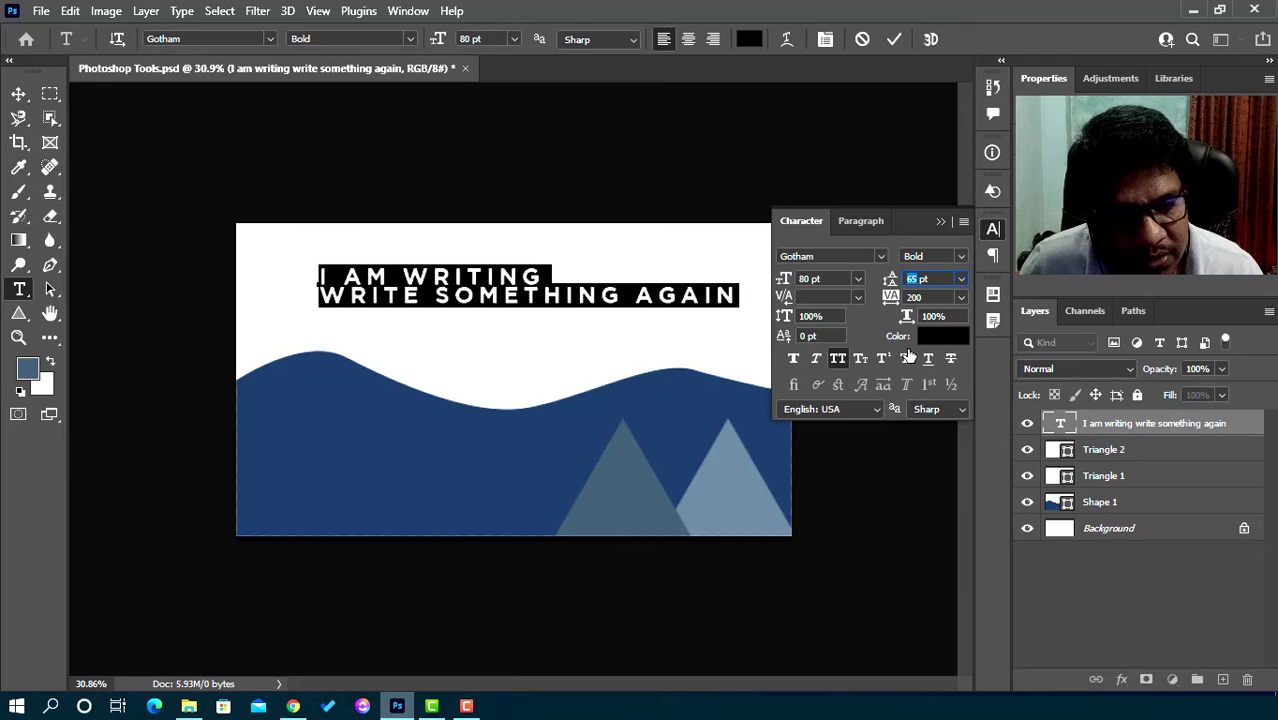
{"action": "type", "text": "70"}
{"action": "key", "text": "Return"}
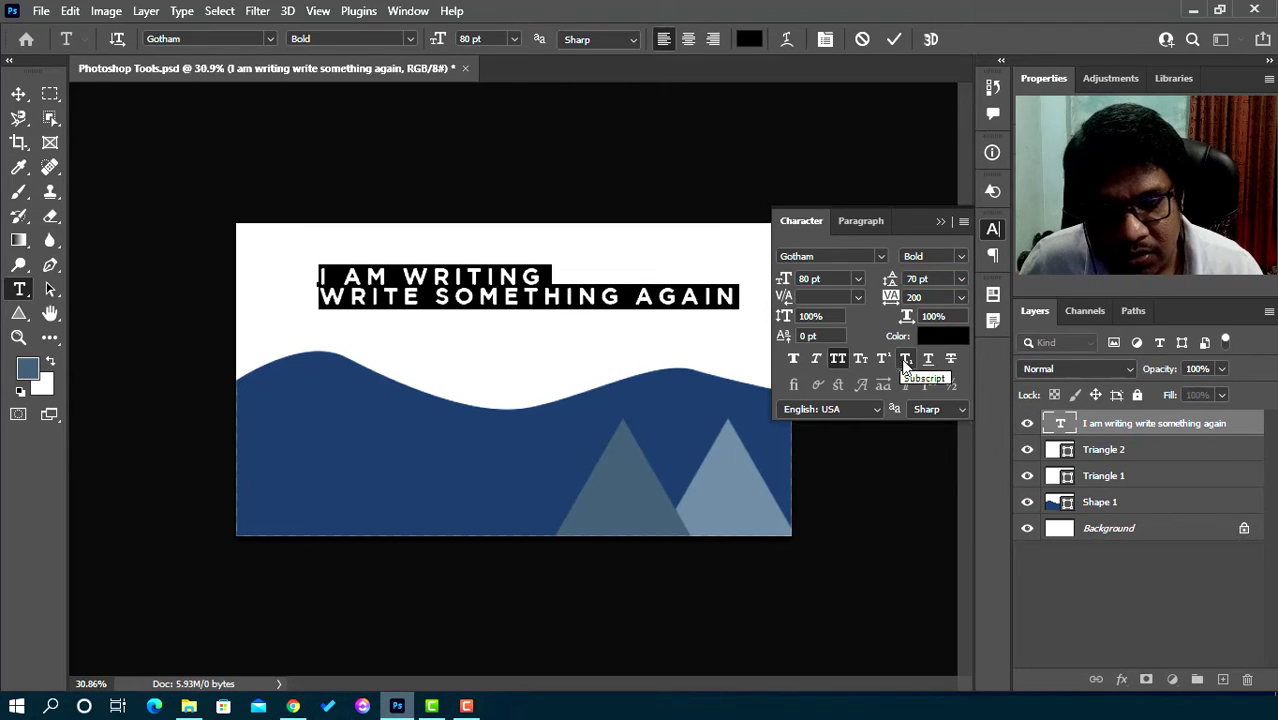
Set the leading of both text lines to 80 pt
{"action": "left_click", "coordinate": [890, 281]}
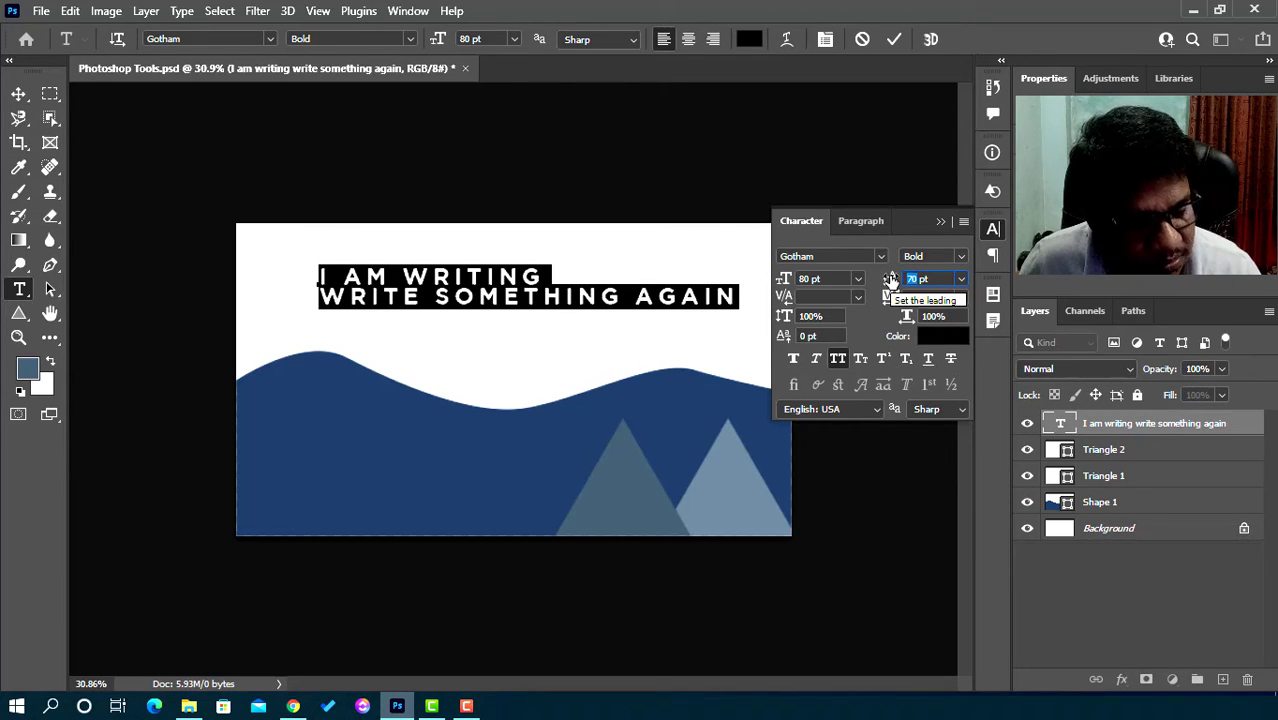
{"action": "type", "text": "80"}
{"action": "key", "text": "Return"}
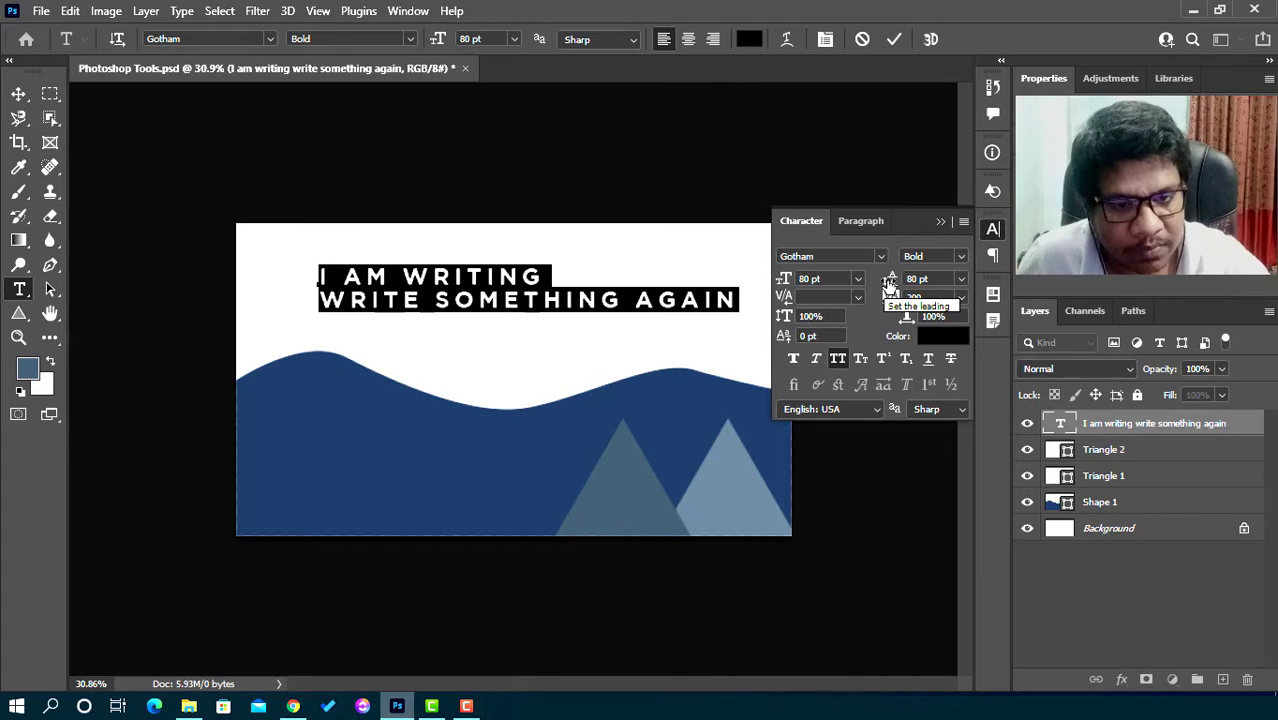
Set the kerning of the selected text to Optical
{"action": "left_click", "coordinate": [828, 298]}
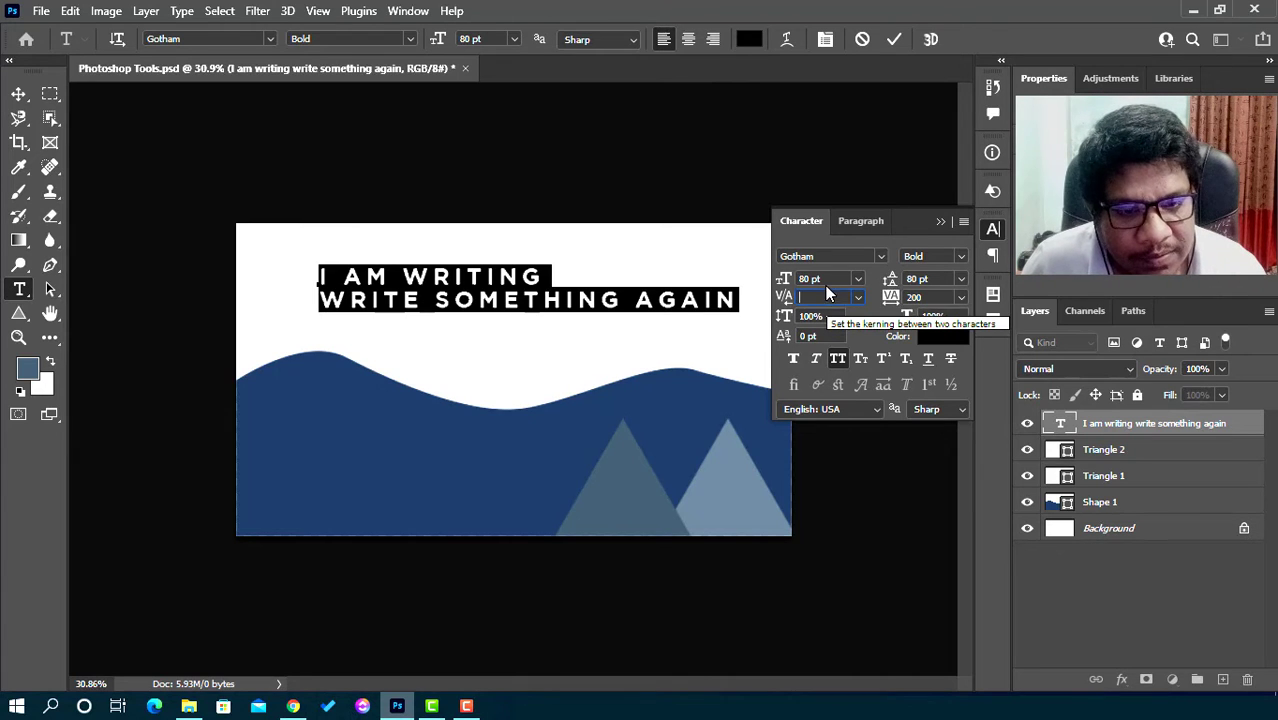
{"action": "left_click", "coordinate": [858, 298]}
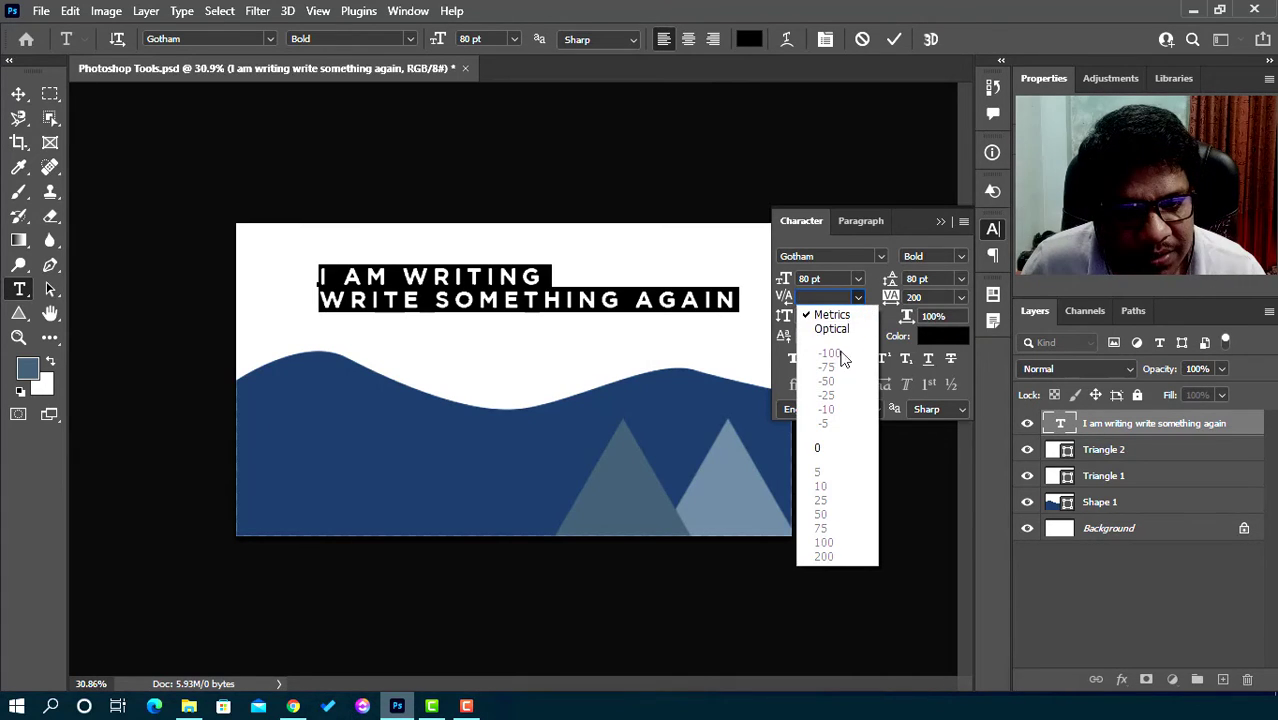
{"action": "left_click", "coordinate": [836, 331]}
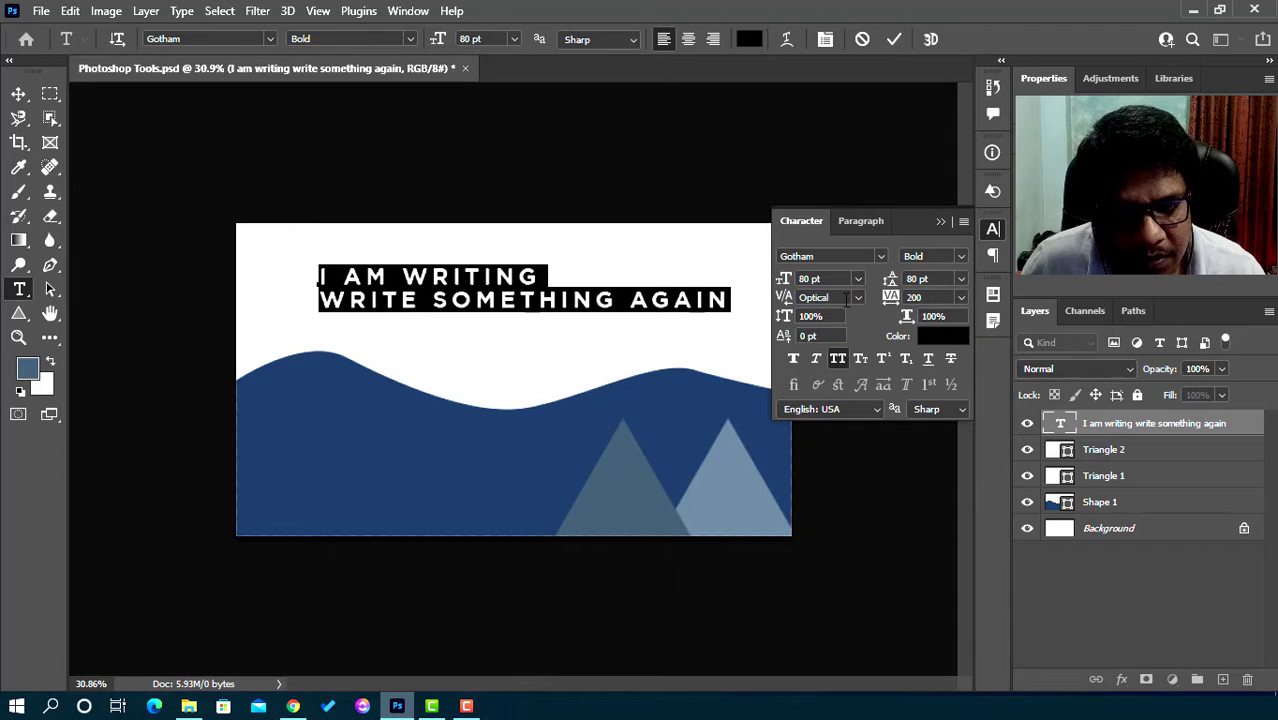
{"action": "left_click", "coordinate": [856, 298]}
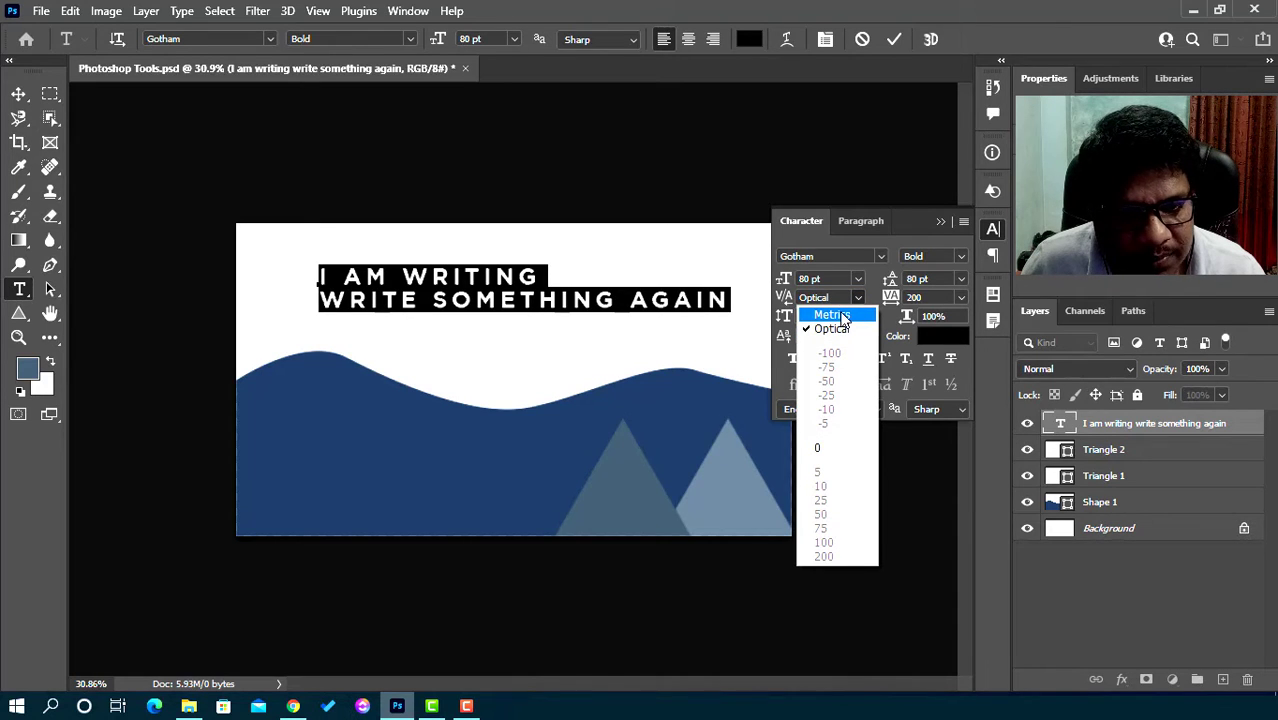
{"action": "left_click", "coordinate": [847, 300]}
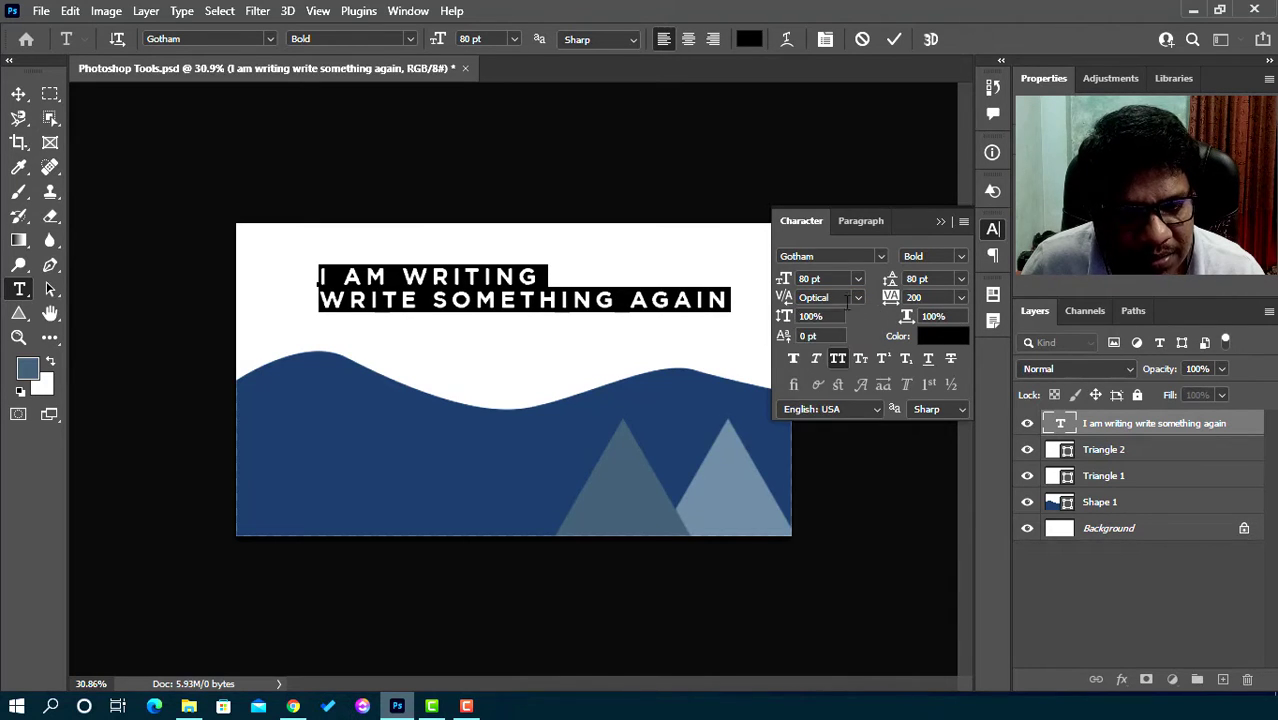
Delete the second text line, leaving only "I AM WRITING"
{"action": "left_click", "coordinate": [914, 298]}
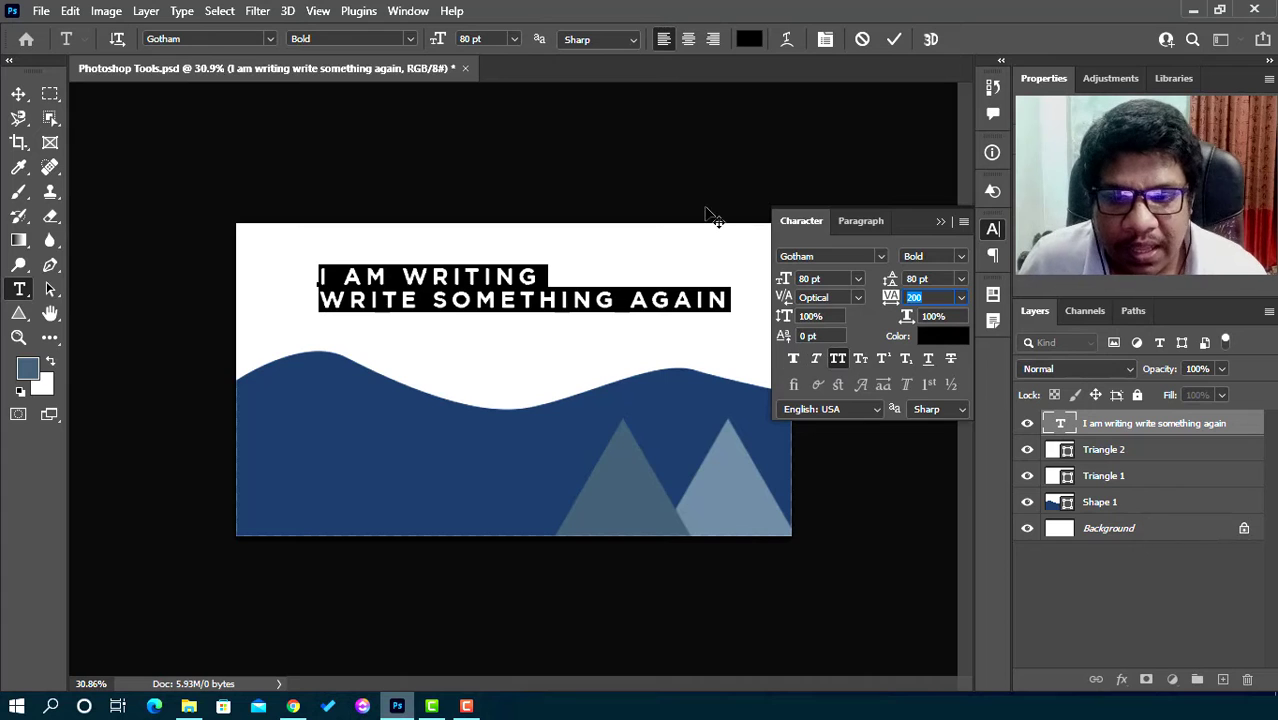
{"action": "left_click", "coordinate": [726, 300]}
{"action": "left_click_drag", "start_coordinate": [728, 300], "coordinate": [237, 313]}
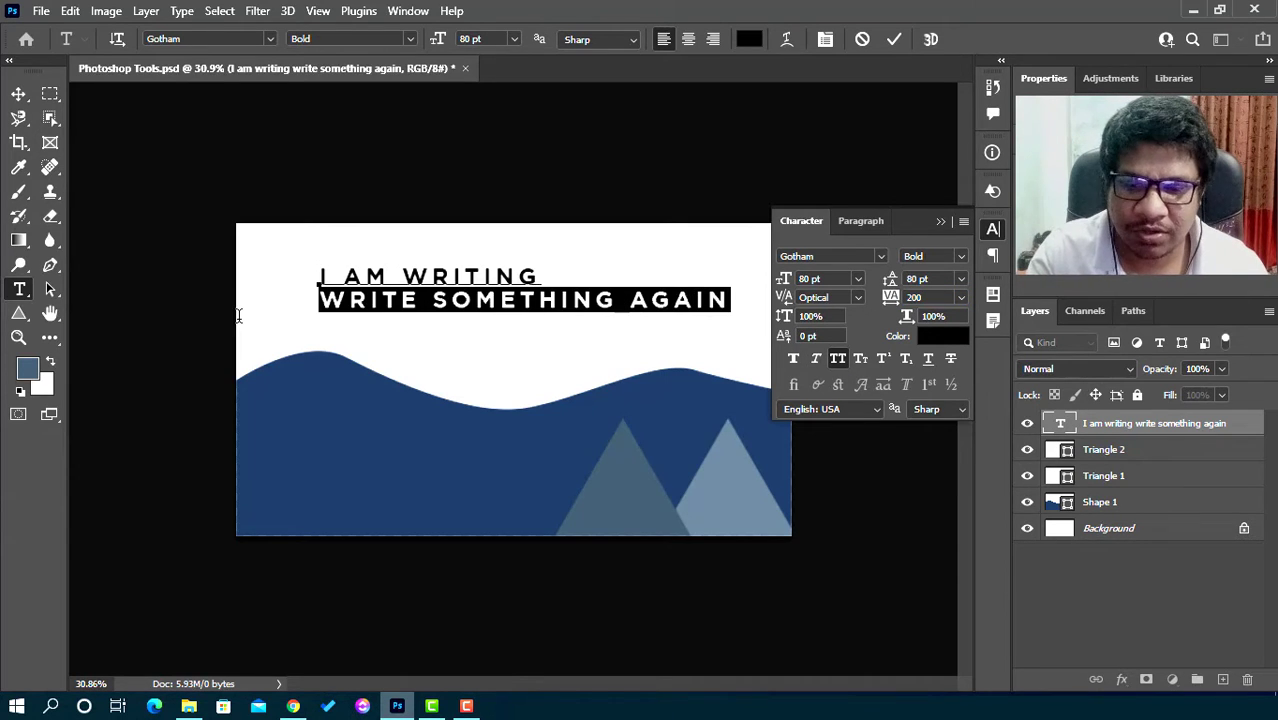
{"action": "key", "text": "BackSpace"}
{"action": "key", "text": "BackSpace"}
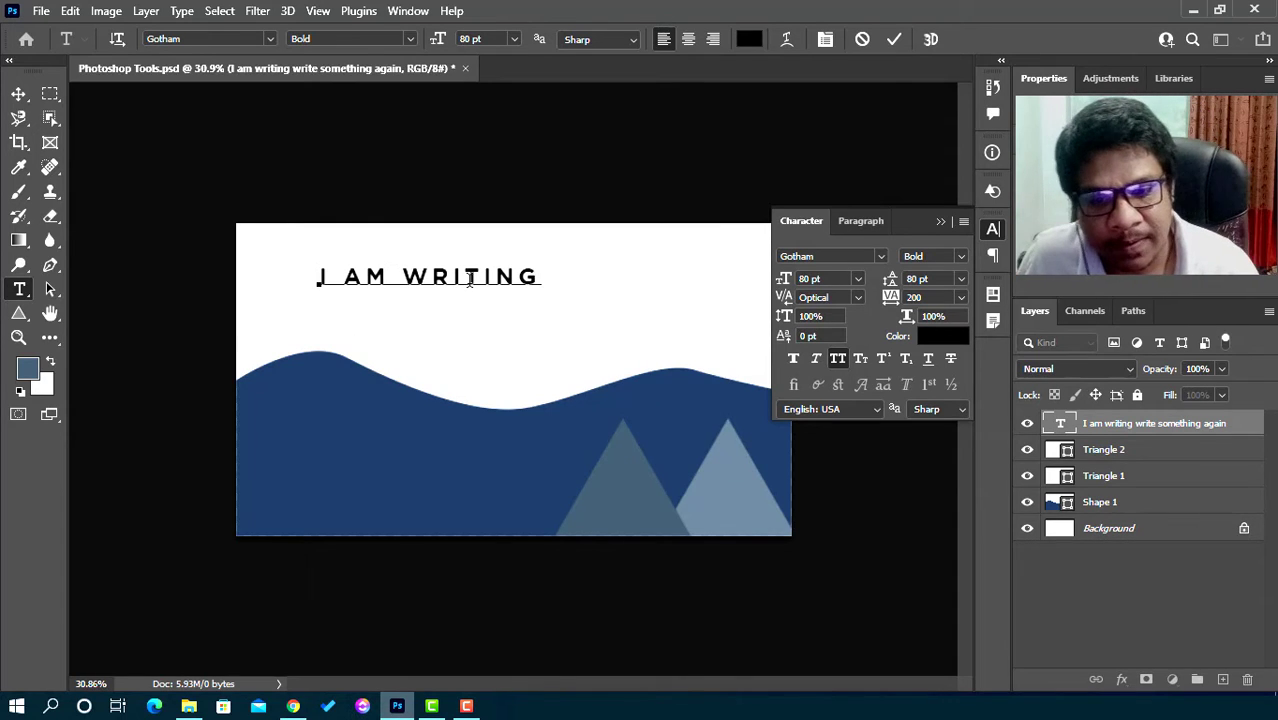
Try tracking values of 100 and 0 on the whole "I AM WRITING" text
{"action": "key", "text": "ctrl+a"}
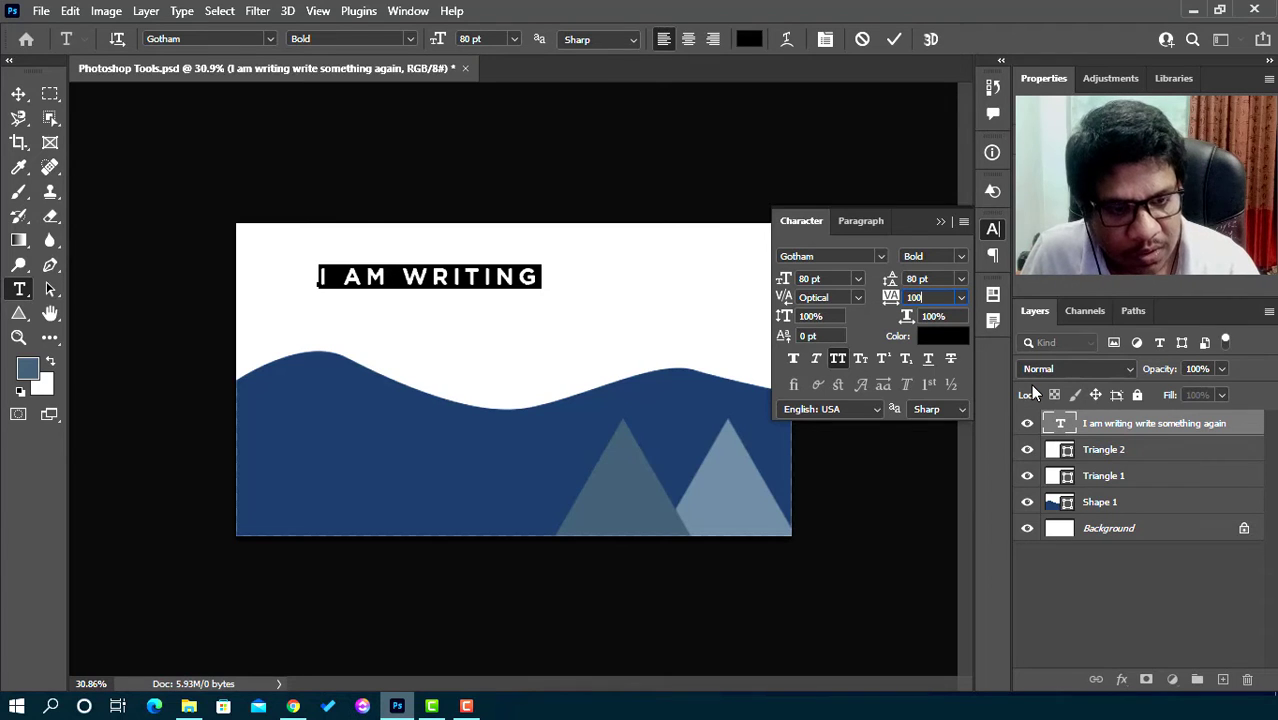
{"action": "type", "text": "100"}
{"action": "key", "text": "Return"}
{"action": "left_click", "coordinate": [938, 298]}
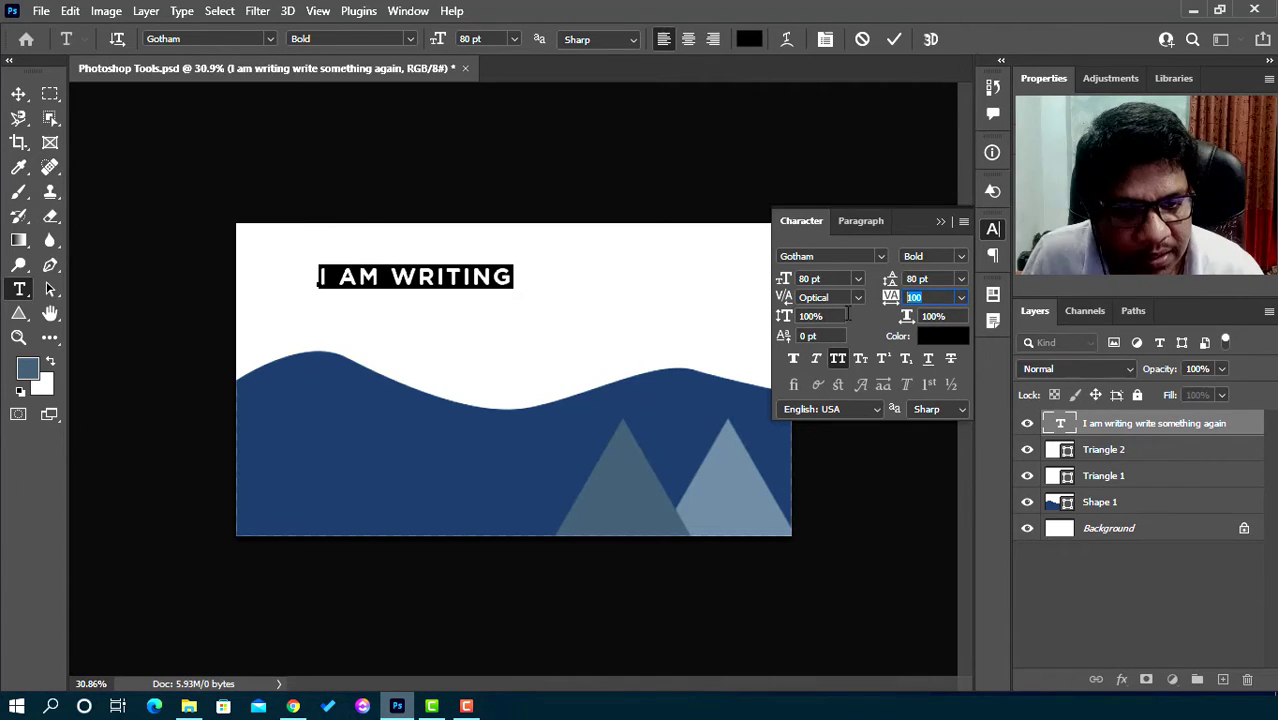
{"action": "type", "text": "0"}
{"action": "key", "text": "Return"}
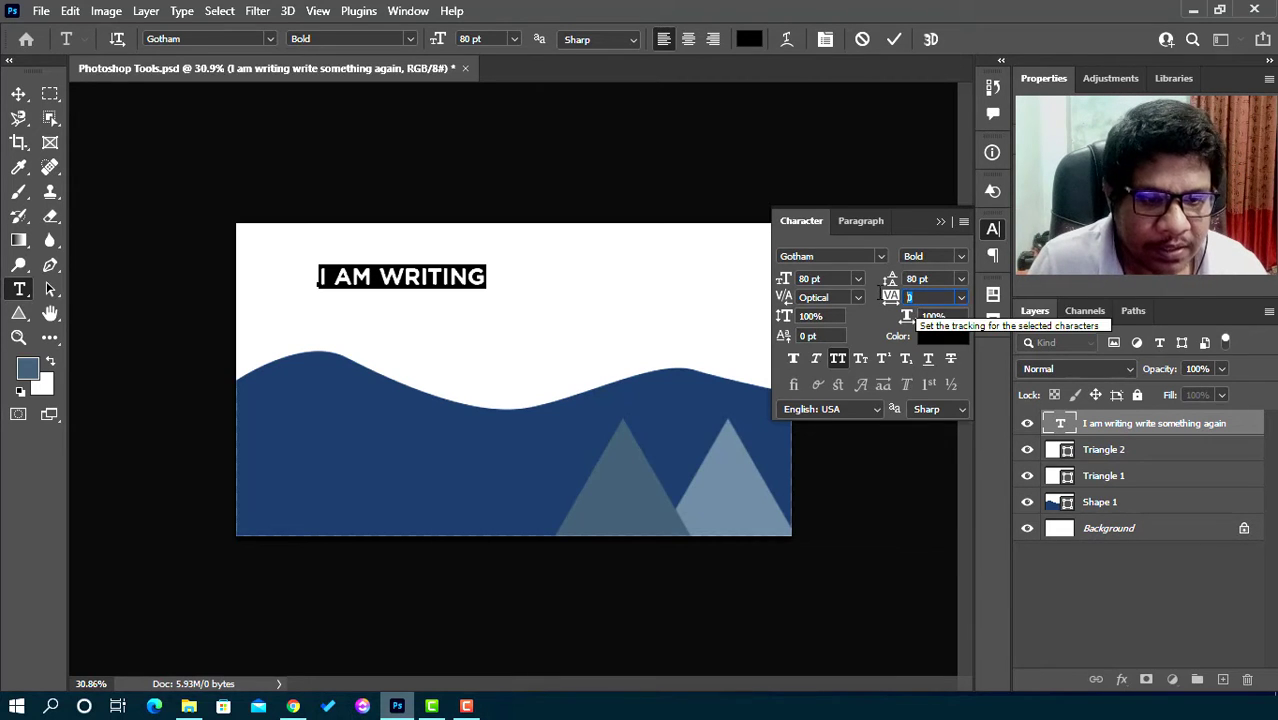
Raise the tracking of the selected text in increments to 280
{"action": "left_click", "coordinate": [879, 298]}
{"action": "key", "text": "Up"}
{"action": "key", "text": "Up"}
{"action": "key", "text": "Up"}
{"action": "key", "text": "Up"}
{"action": "key", "text": "Up"}
{"action": "key", "text": "Up"}
{"action": "key", "text": "Up"}
{"action": "key", "text": "Up"}
{"action": "key", "text": "Up"}
{"action": "key", "text": "Up"}
{"action": "key", "text": "Up"}
{"action": "key", "text": "Up"}
{"action": "key", "text": "Up"}
{"action": "key", "text": "Up"}
{"action": "key", "text": "Up"}
{"action": "key", "text": "Up"}
{"action": "key", "text": "Up"}
{"action": "key", "text": "Up"}
{"action": "key", "text": "Up"}
{"action": "key", "text": "Up"}
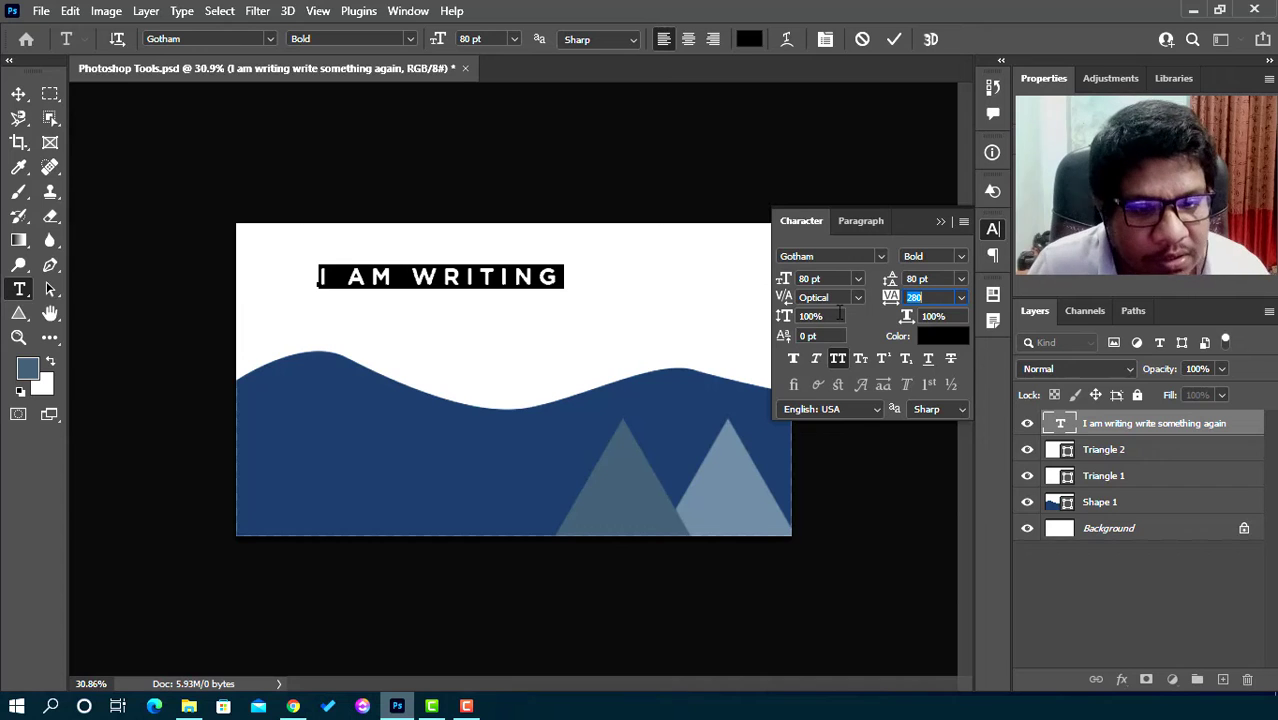
Try a vertical scale of 200% on the selected text and restore it to 100%
{"action": "left_click_drag", "start_coordinate": [829, 316], "coordinate": [764, 322]}
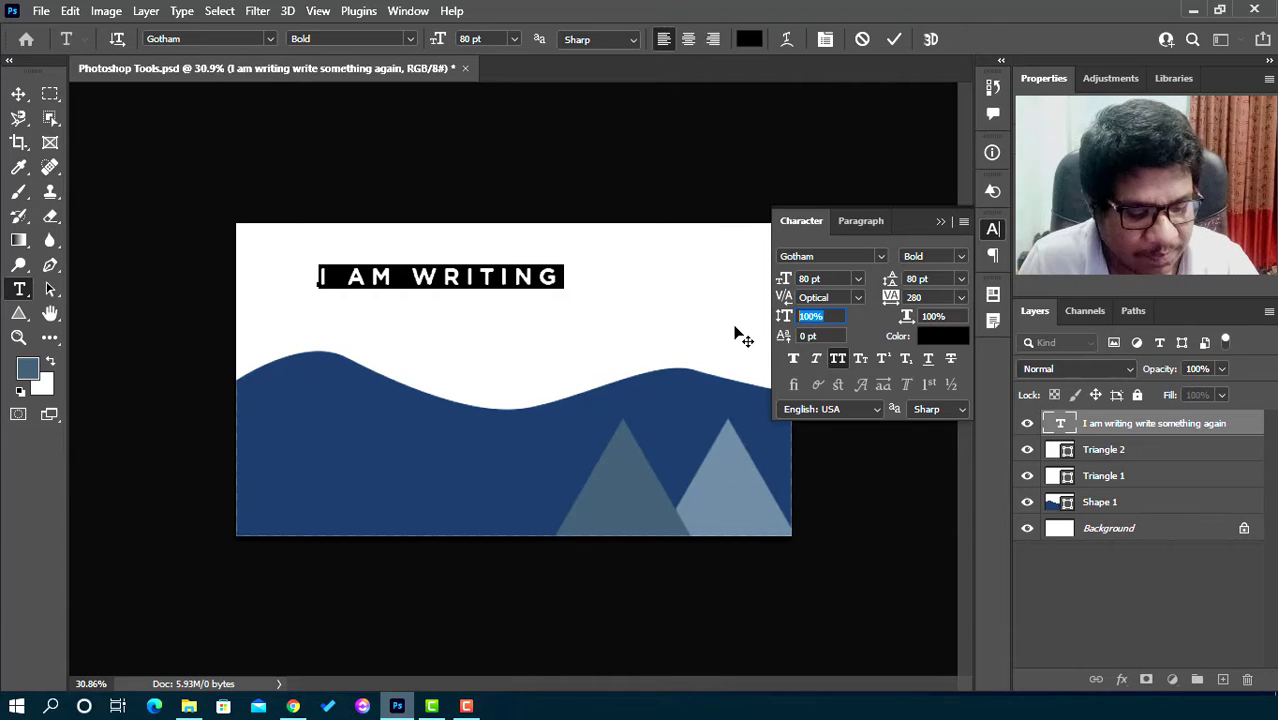
{"action": "type", "text": "200%"}
{"action": "key", "text": "Return"}
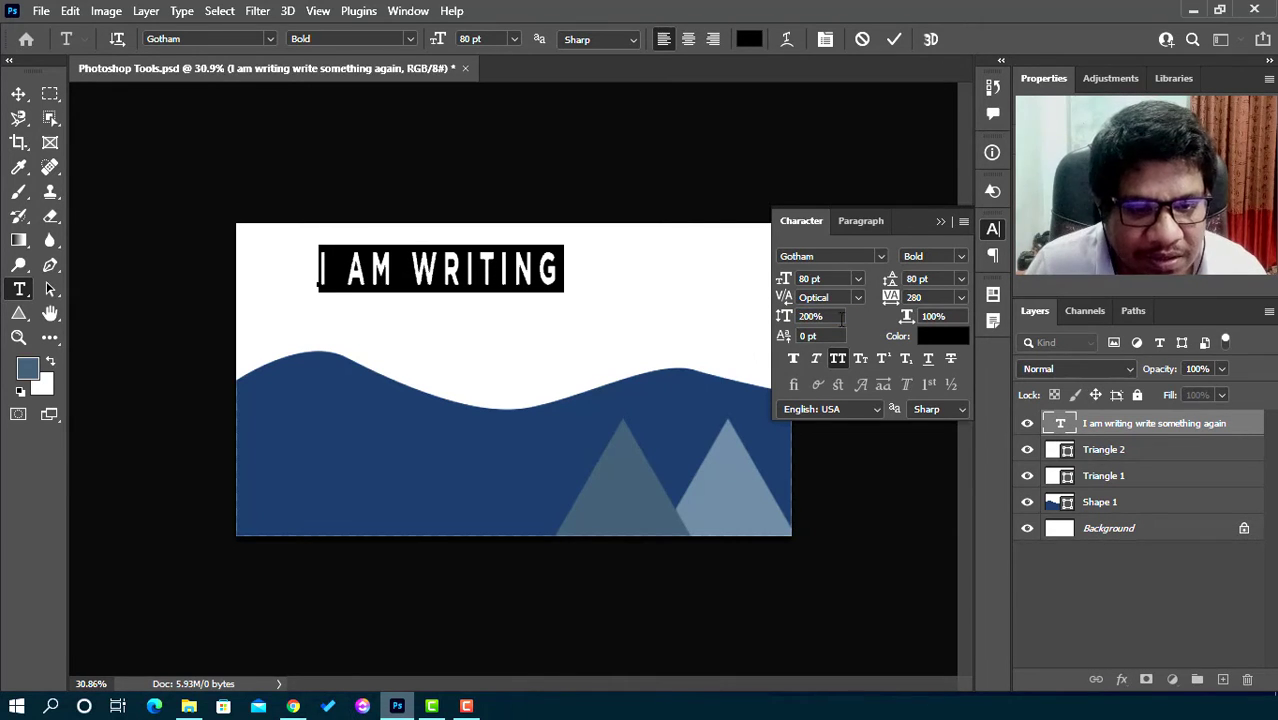
{"action": "left_click", "coordinate": [781, 312]}
{"action": "type", "text": "1"}
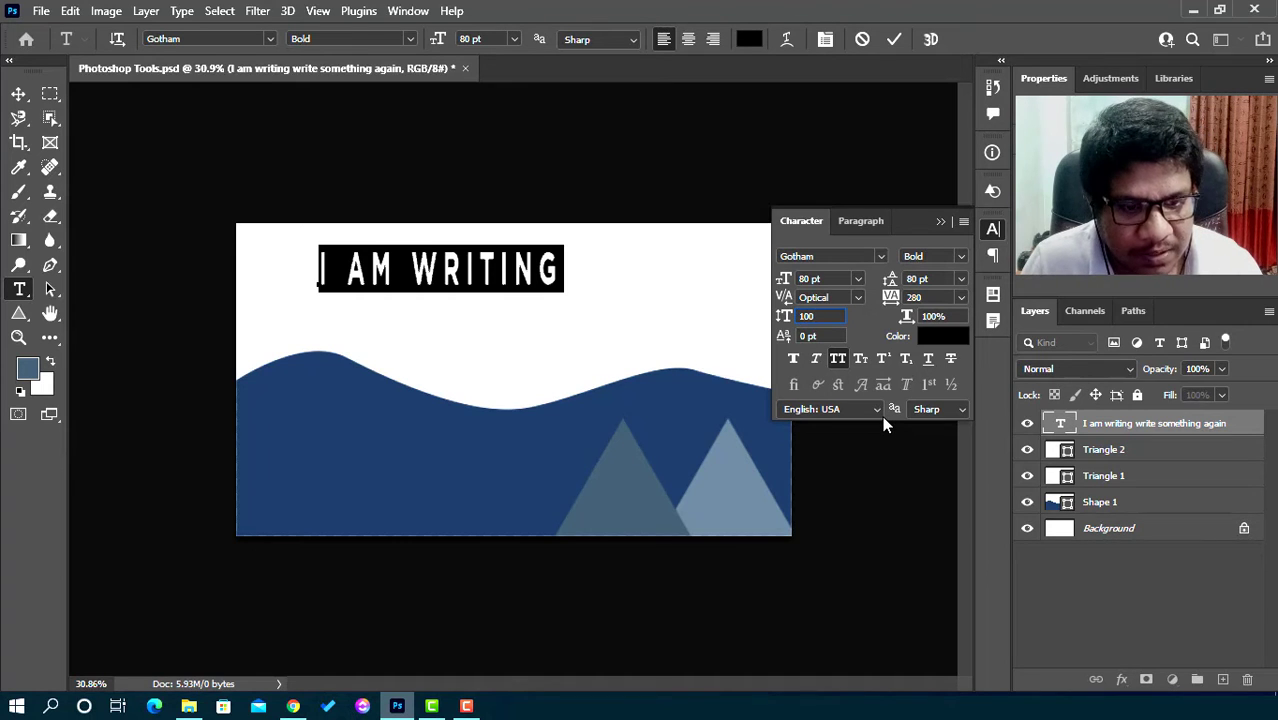
{"action": "type", "text": "00"}
{"action": "key", "text": "Return"}
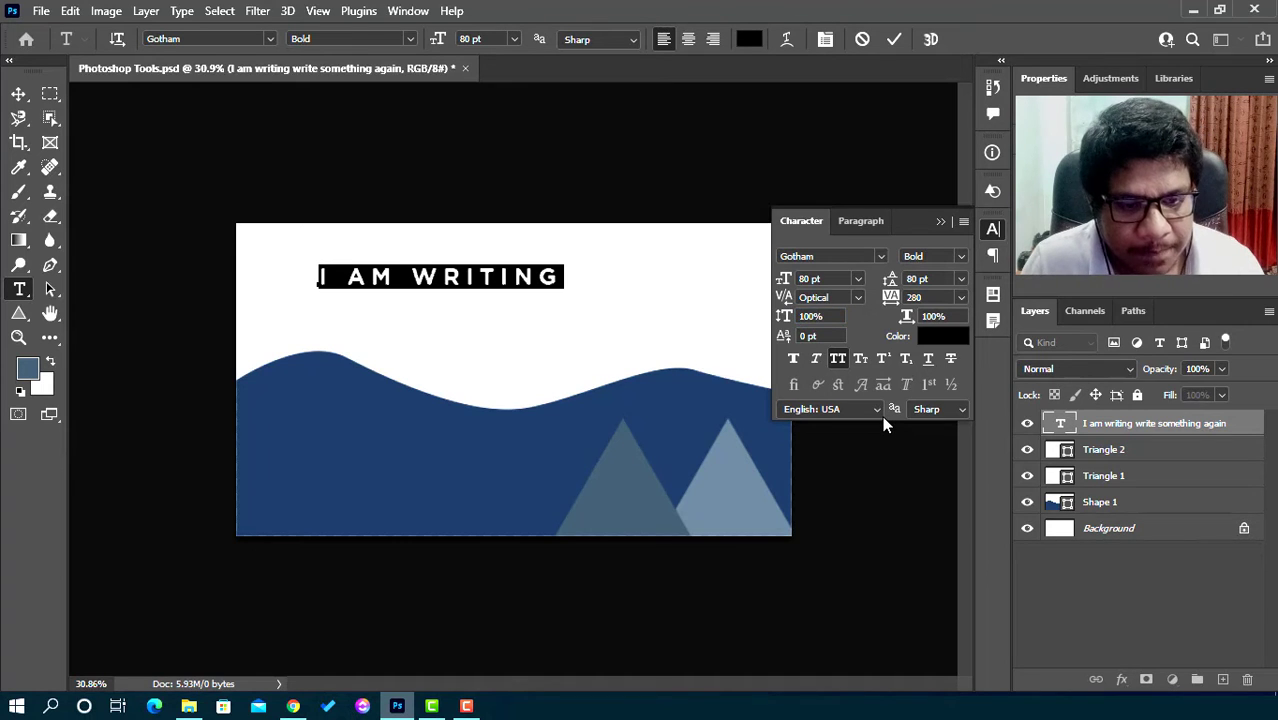
View the text color picker, then turn off All Caps for the whole "I am writing" text
{"action": "left_click", "coordinate": [945, 340]}
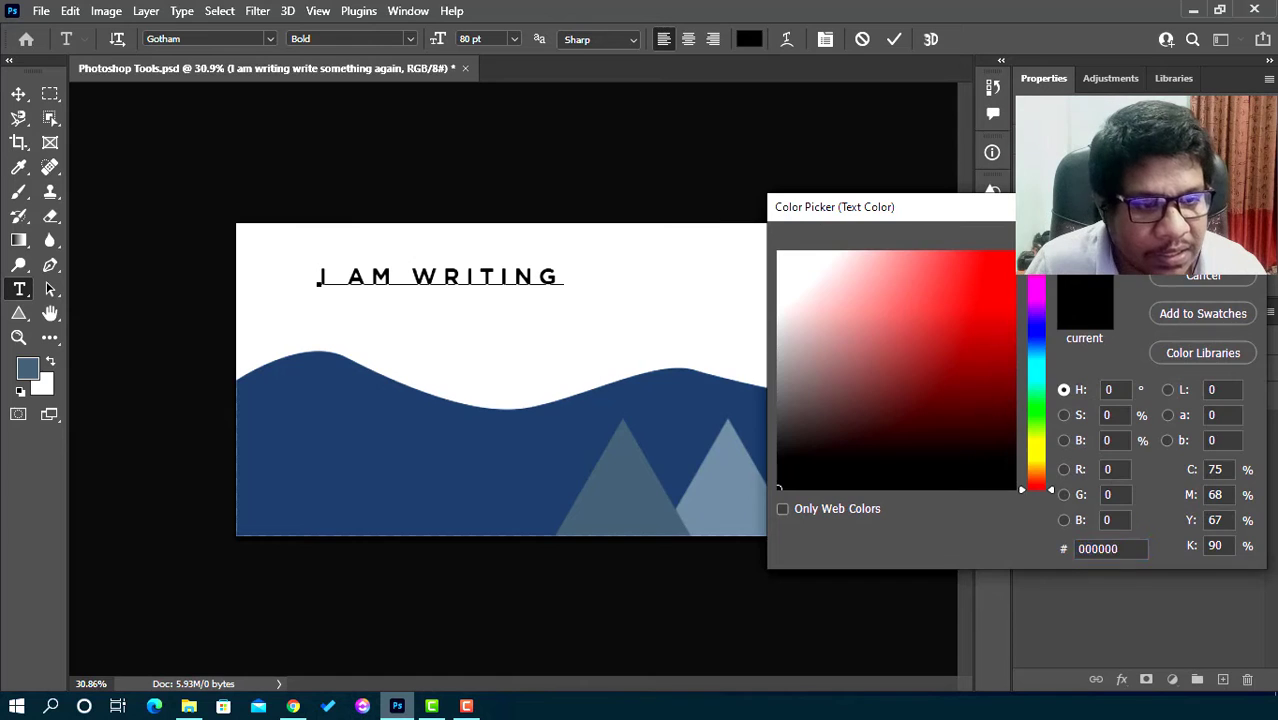
{"action": "left_click", "coordinate": [1203, 240]}
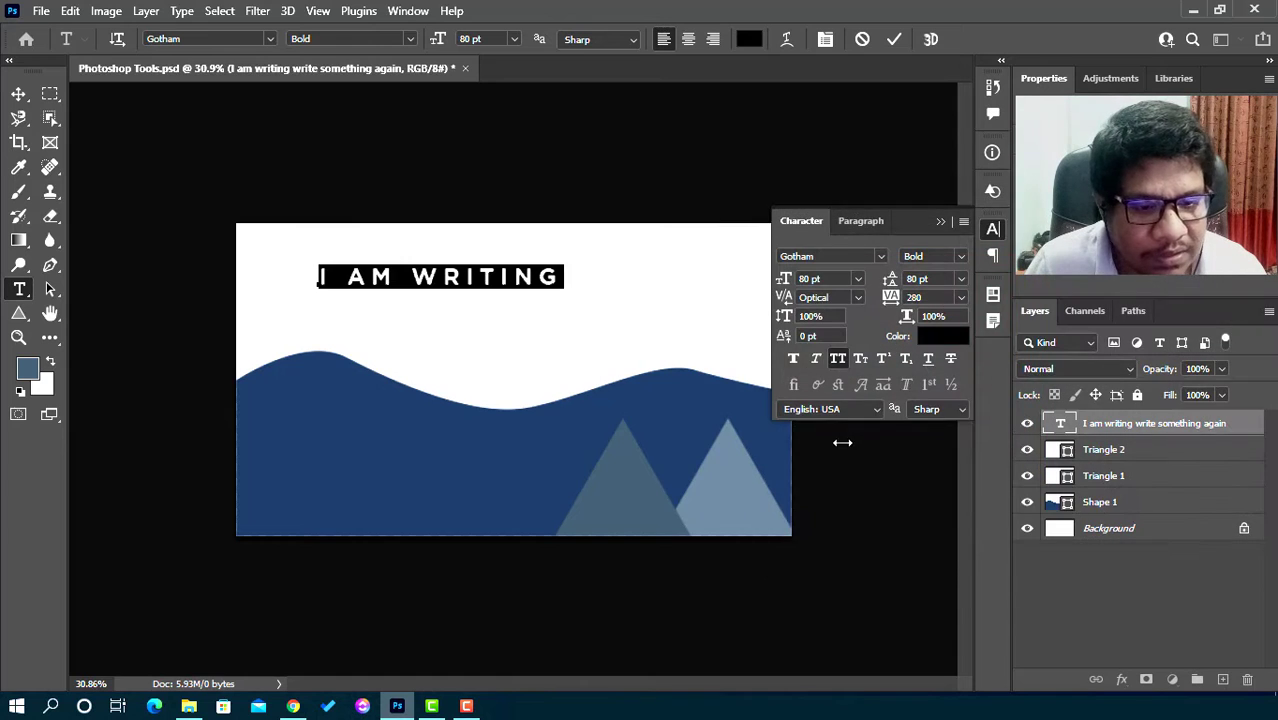
{"action": "left_click", "coordinate": [838, 360]}
{"action": "left_click", "coordinate": [396, 278]}
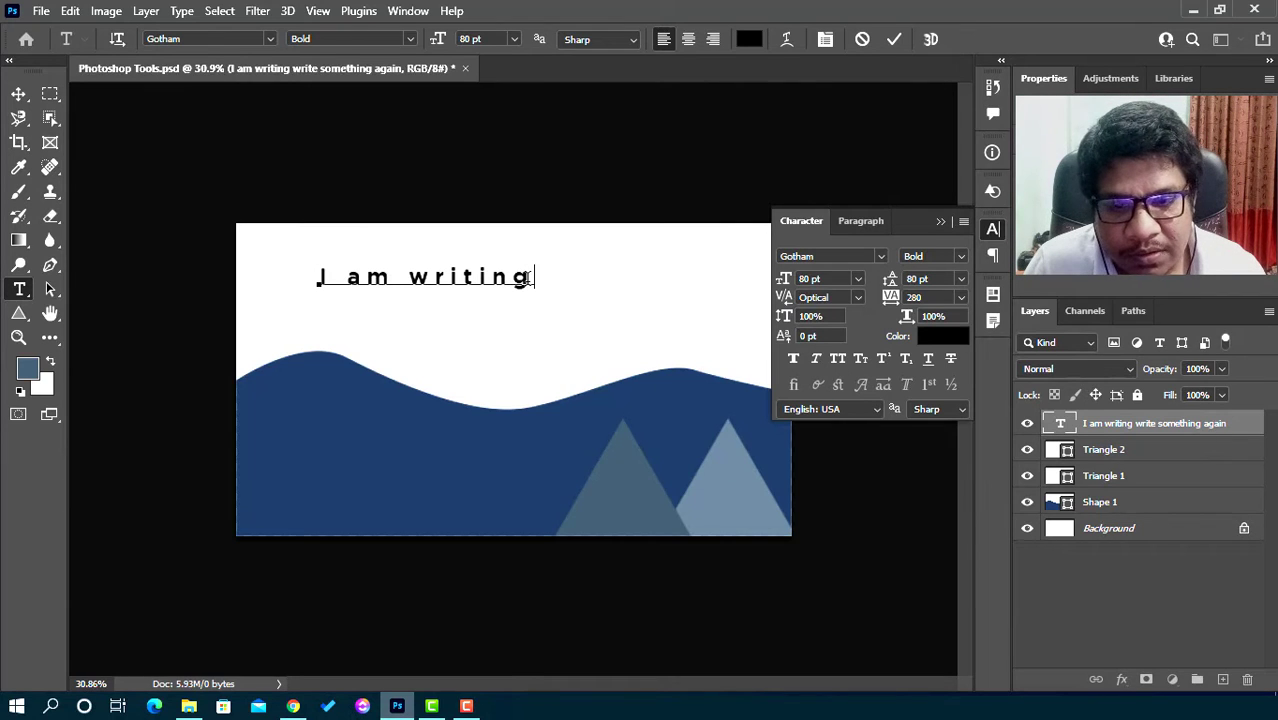
Set the tracking of the whole "I am writing" text to 0
{"action": "left_click_drag", "start_coordinate": [530, 278], "coordinate": [221, 276]}
{"action": "left_click", "coordinate": [914, 297]}
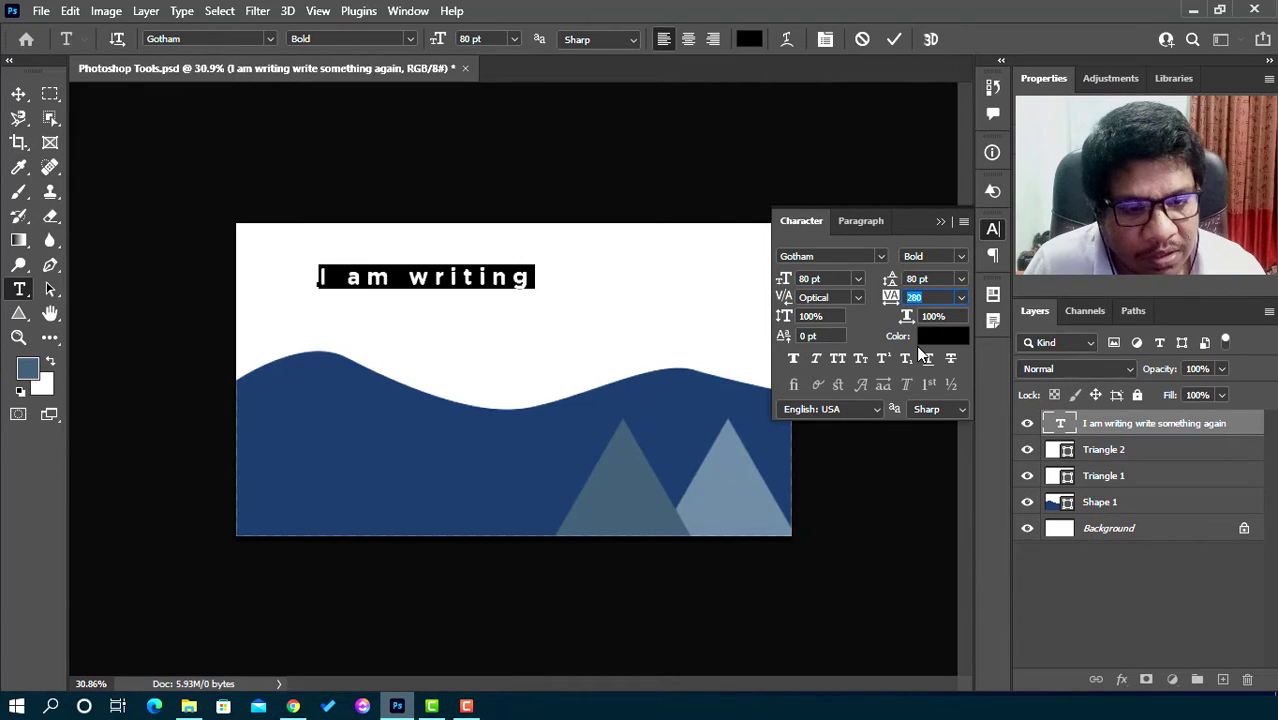
{"action": "key", "text": "Return"}
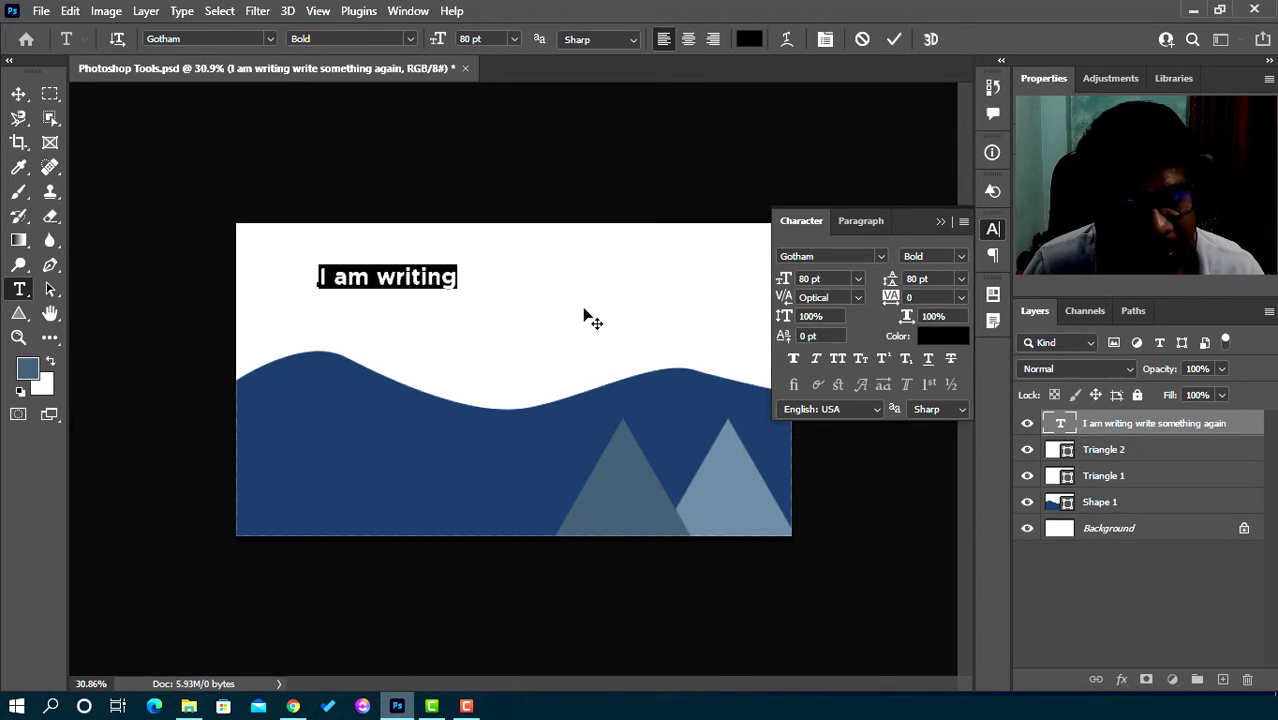
Apply Faux Bold to the selected text and try Small Caps on it
{"action": "left_click", "coordinate": [794, 359]}
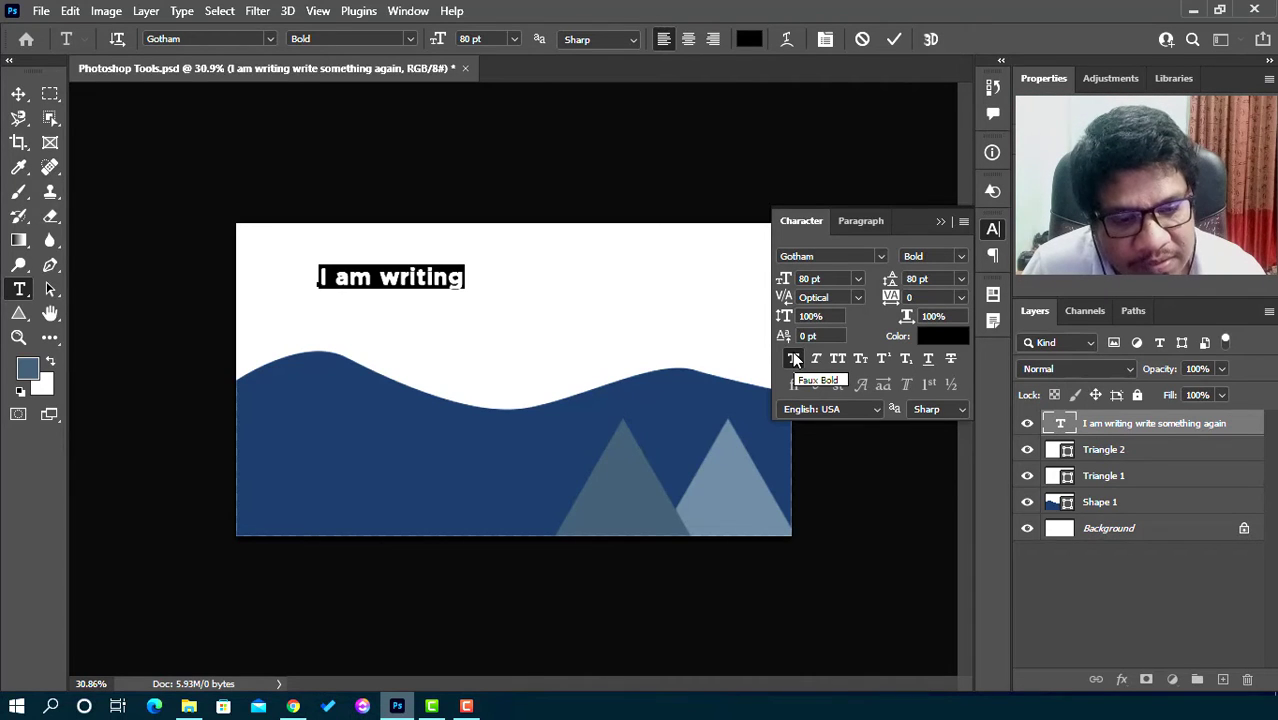
{"action": "left_click", "coordinate": [863, 359]}
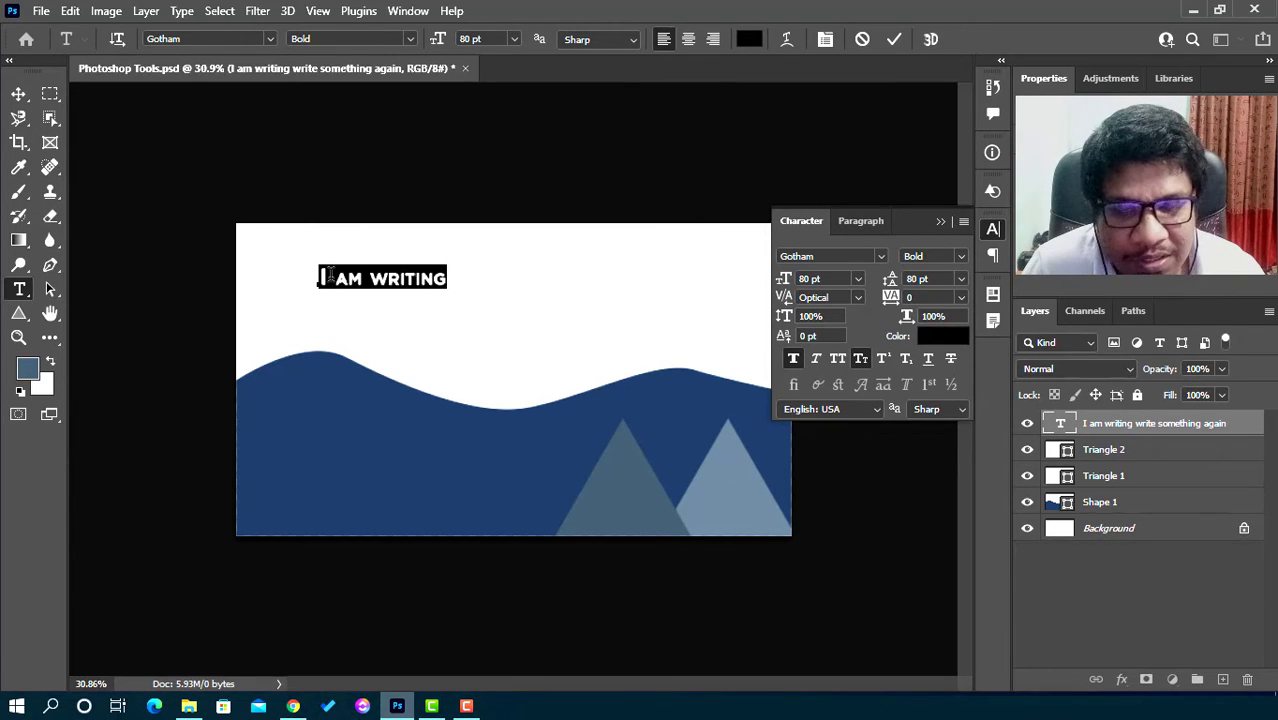
{"action": "left_click", "coordinate": [859, 362]}
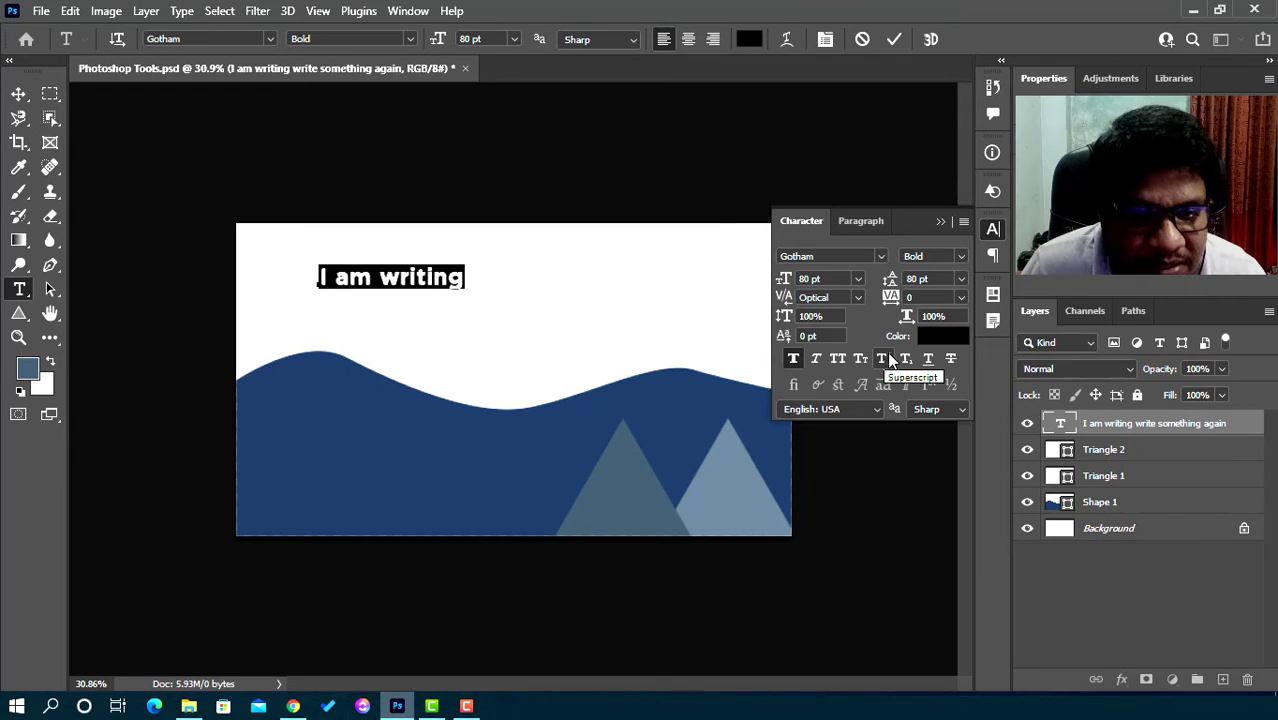
Replace the final "g" of "I am writing" with the digit 2
{"action": "left_click", "coordinate": [443, 280]}
{"action": "left_click_drag", "start_coordinate": [446, 280], "coordinate": [469, 279]}
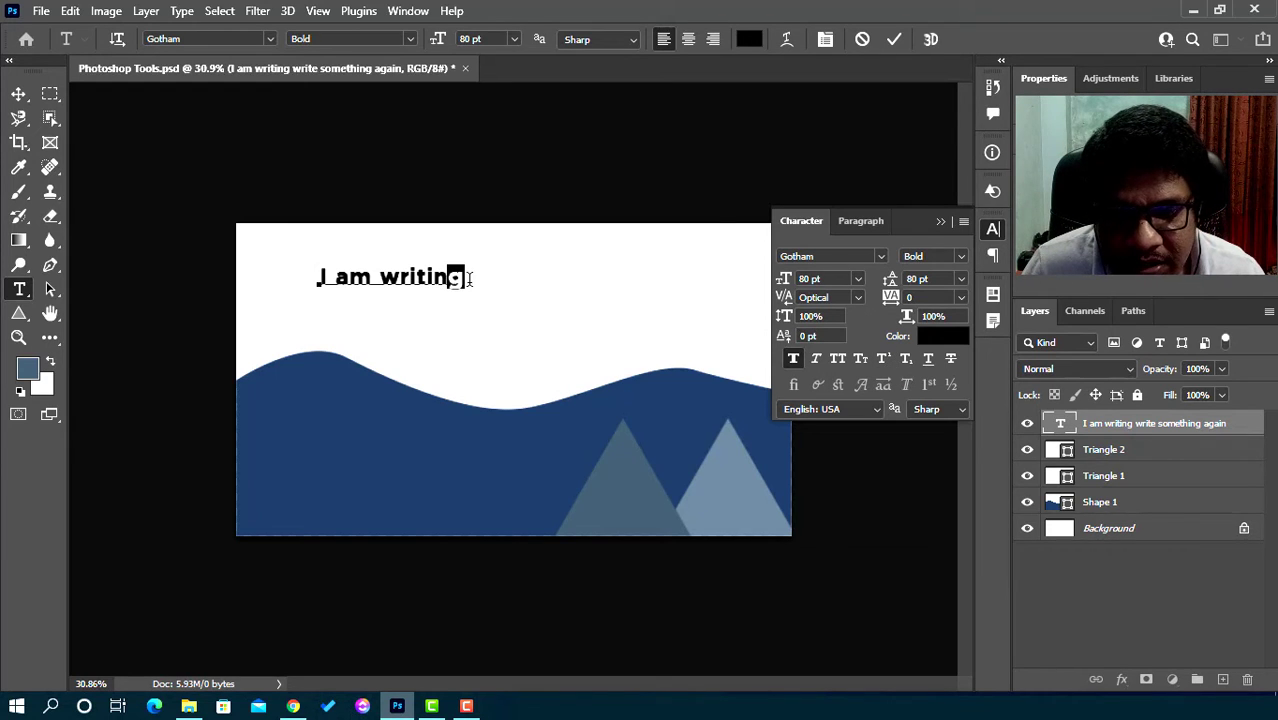
{"action": "type", "text": "2"}
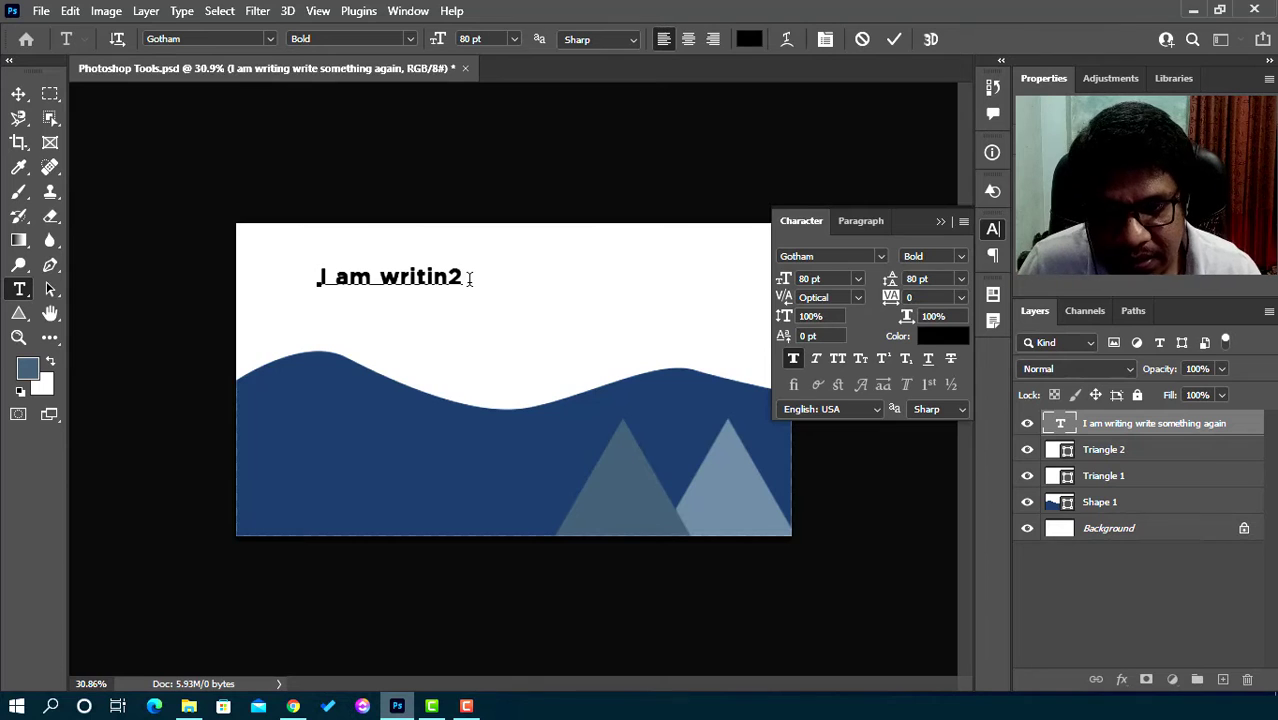
Format the digit 2 at the end of the text as superscript, also trying subscript on it
{"action": "left_click_drag", "start_coordinate": [469, 279], "coordinate": [447, 281]}
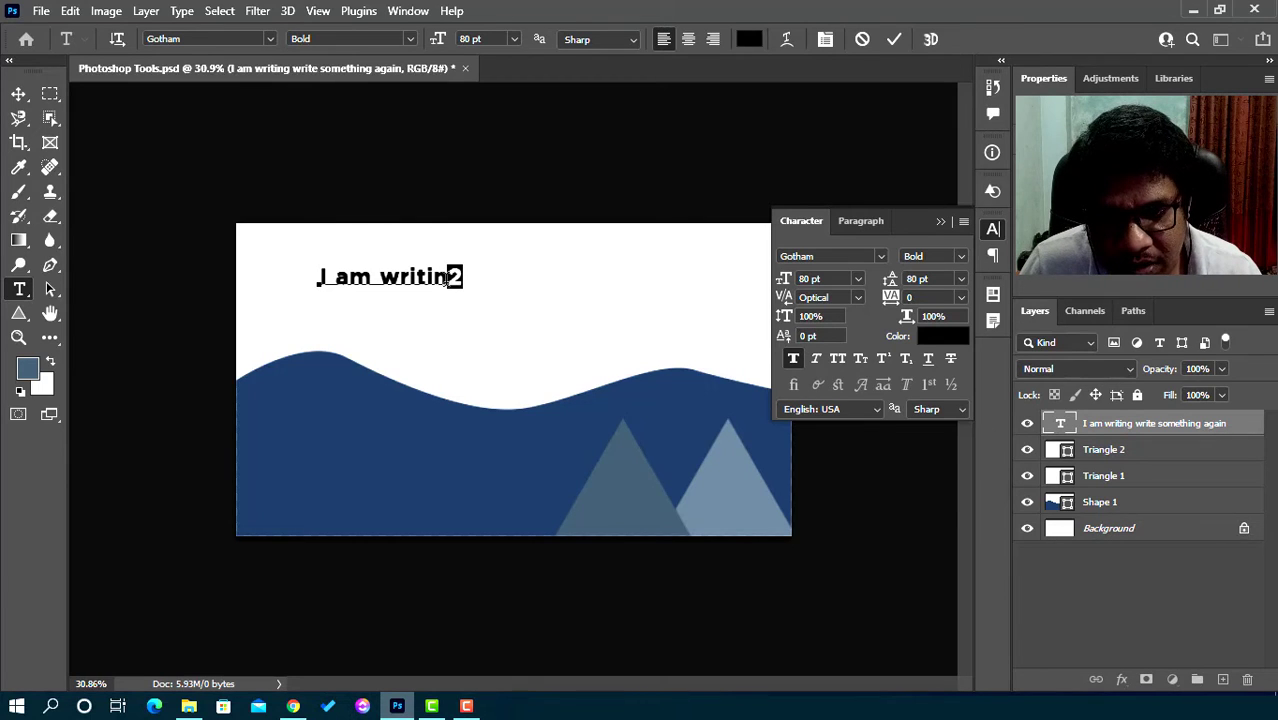
{"action": "left_click", "coordinate": [889, 357]}
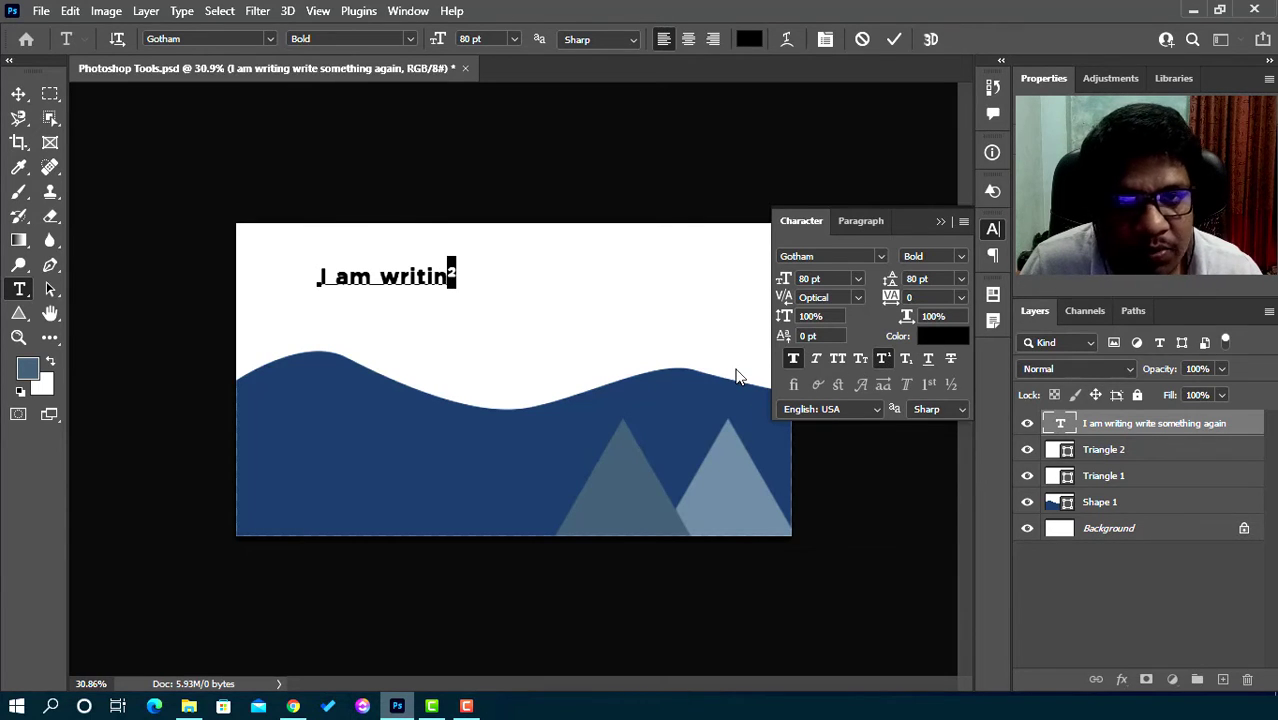
{"action": "left_click", "coordinate": [907, 358]}
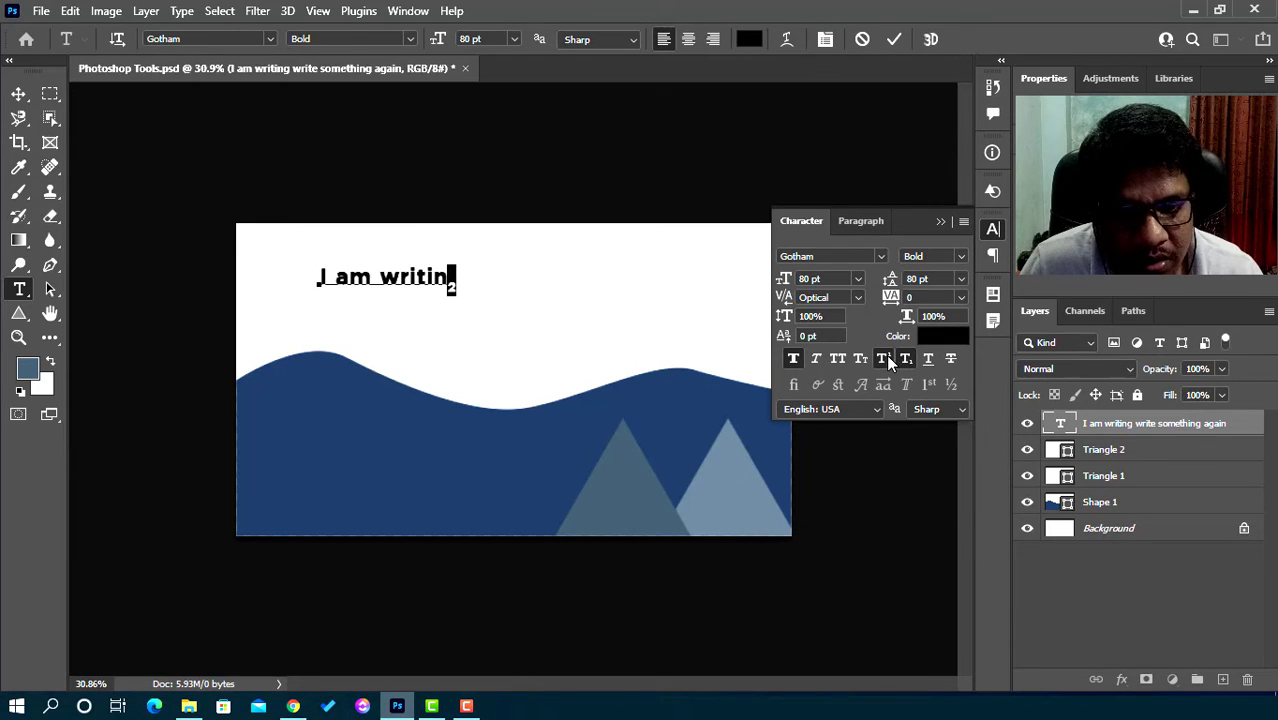
{"action": "left_click", "coordinate": [886, 354]}
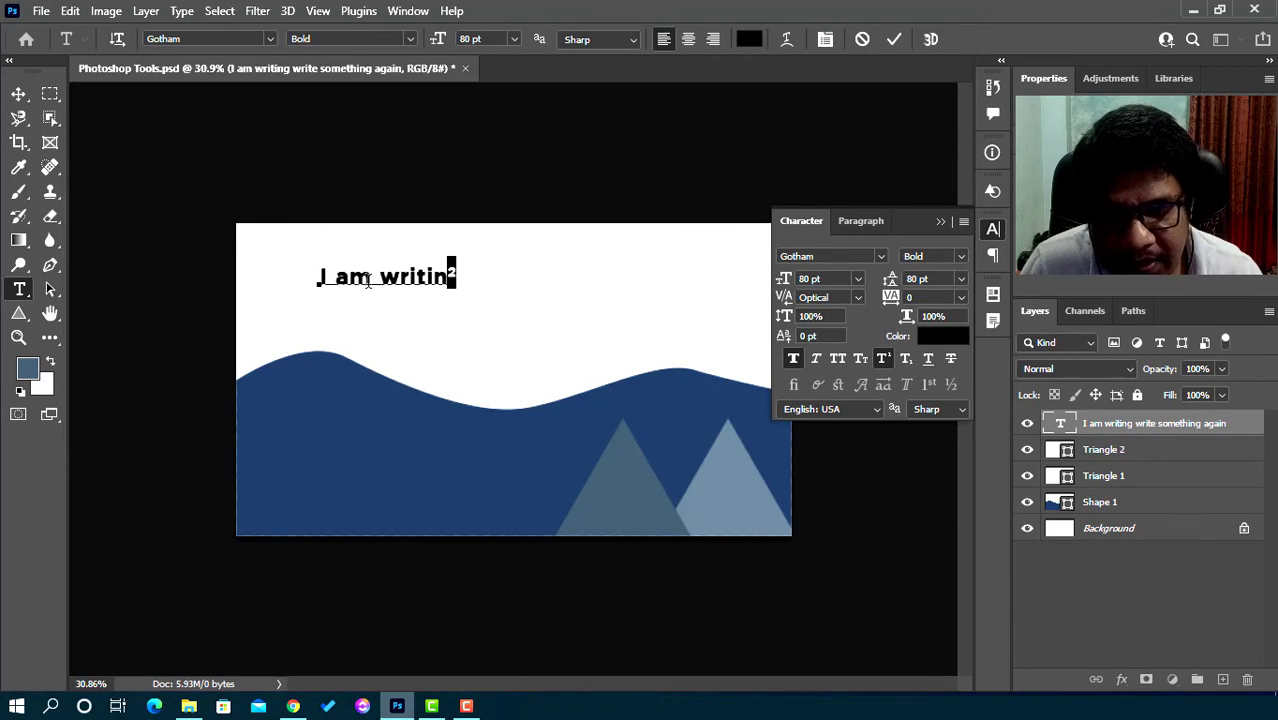
Underline the word "am" and commit the text edit
{"action": "left_click_drag", "start_coordinate": [370, 282], "coordinate": [335, 282]}
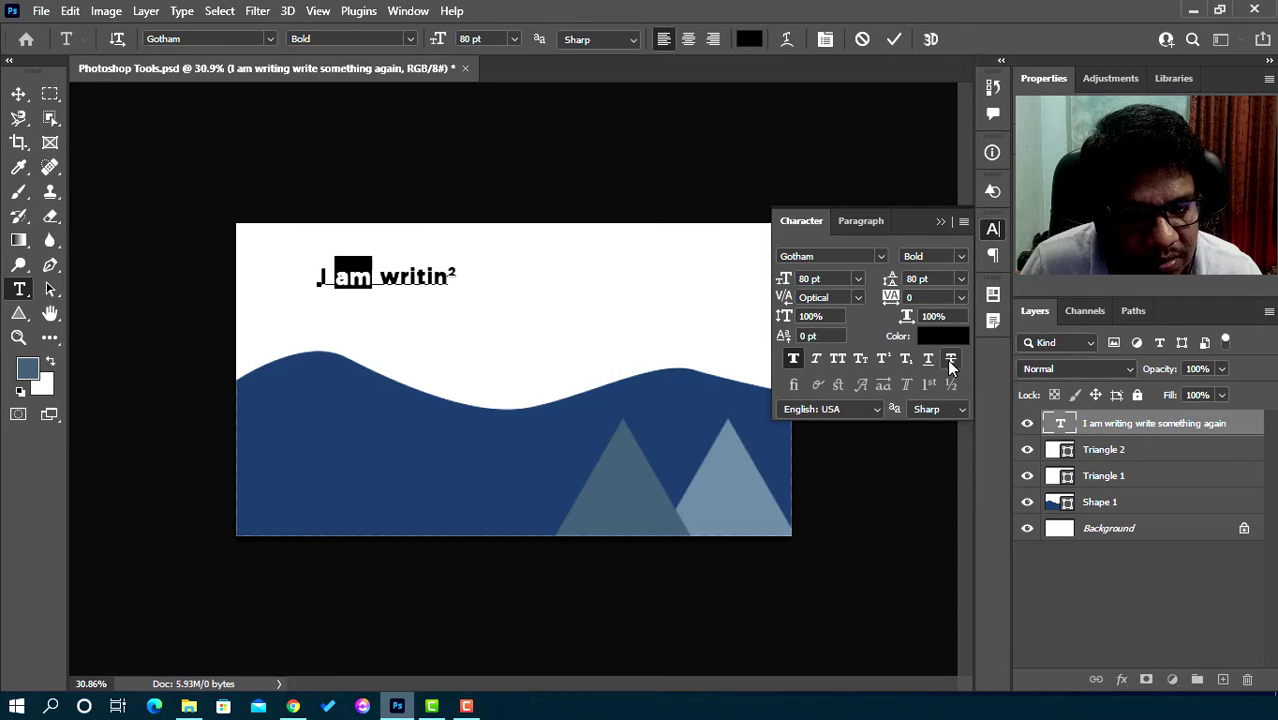
{"action": "left_click", "coordinate": [895, 45]}
{"action": "key", "text": "v"}
{"action": "key", "text": "ctrl+plus"}
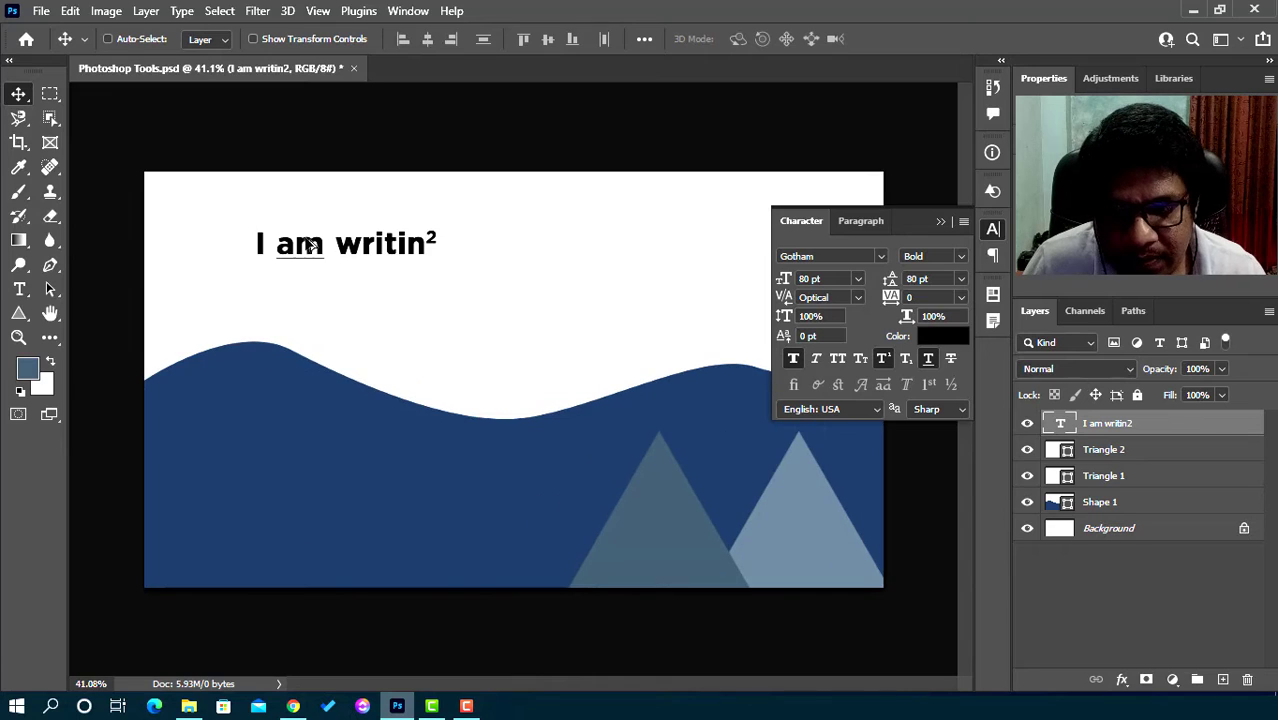
Insert "ing" into the text just before the superscript 2
{"action": "double_click", "coordinate": [384, 259]}
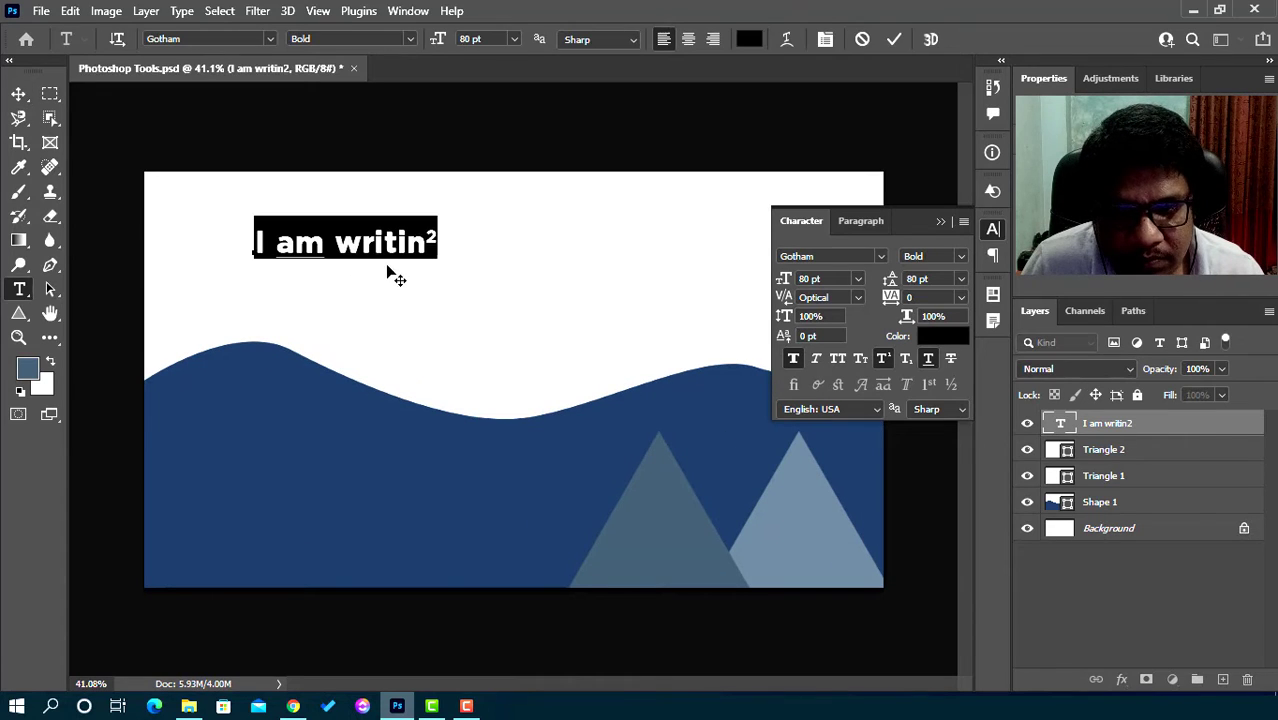
{"action": "left_click", "coordinate": [429, 243]}
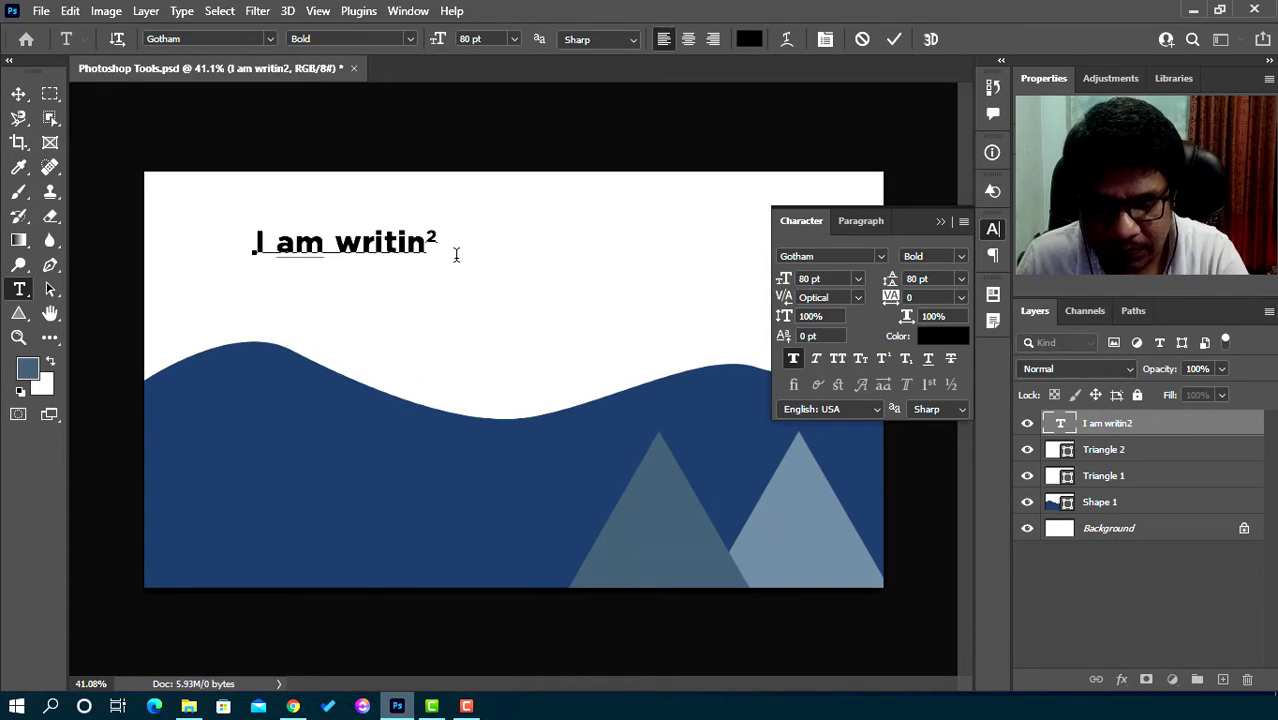
{"action": "type", "text": "ing"}
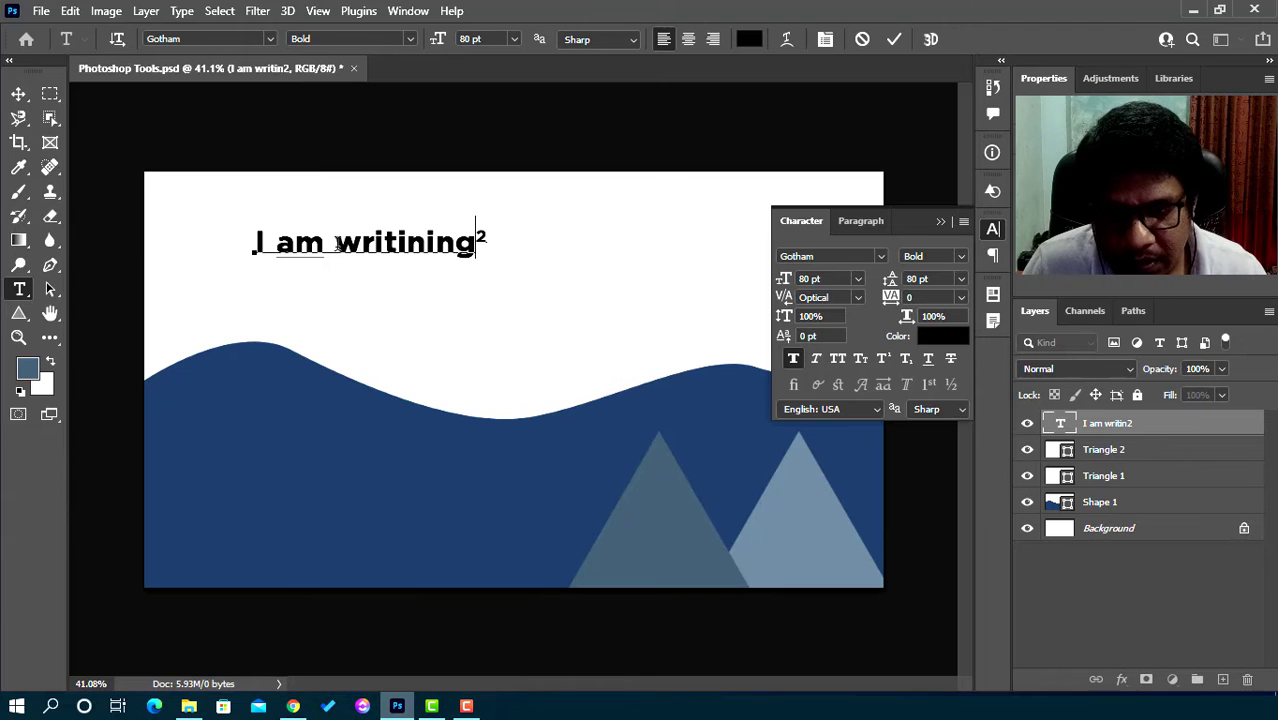
Apply strikethrough to the words "I am"
{"action": "left_click_drag", "start_coordinate": [330, 244], "coordinate": [236, 246]}
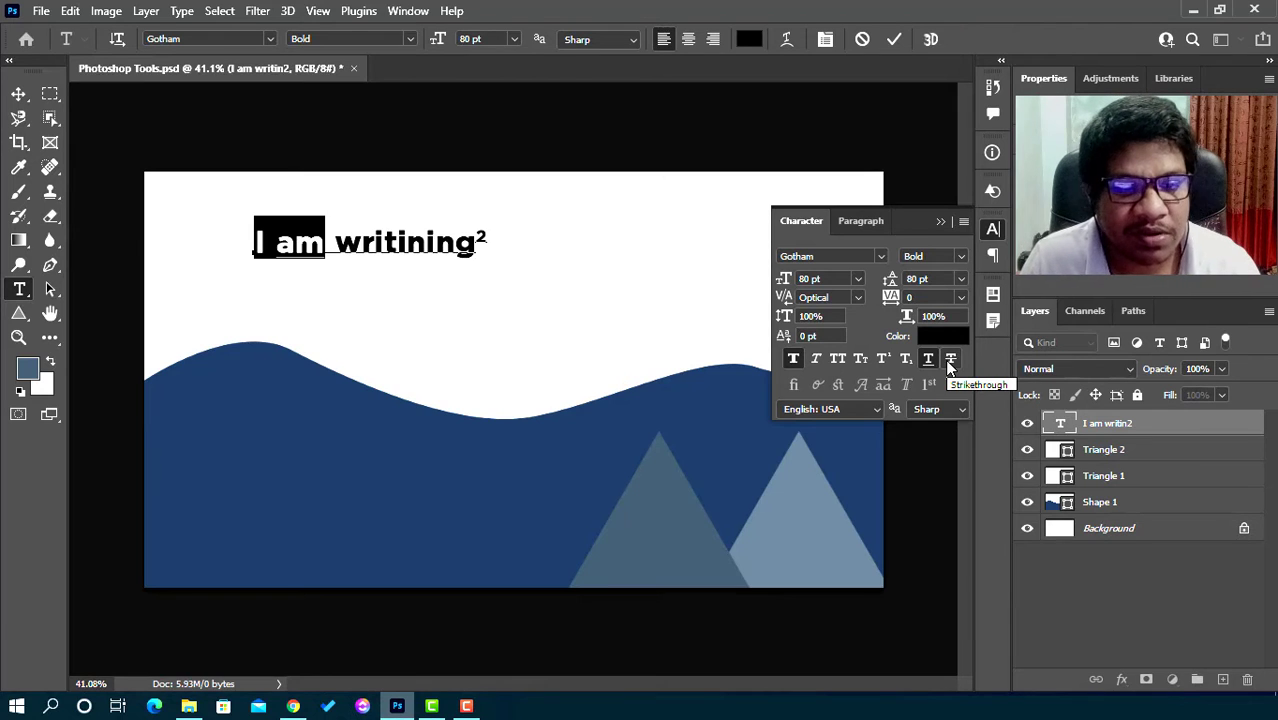
{"action": "left_click", "coordinate": [949, 363]}
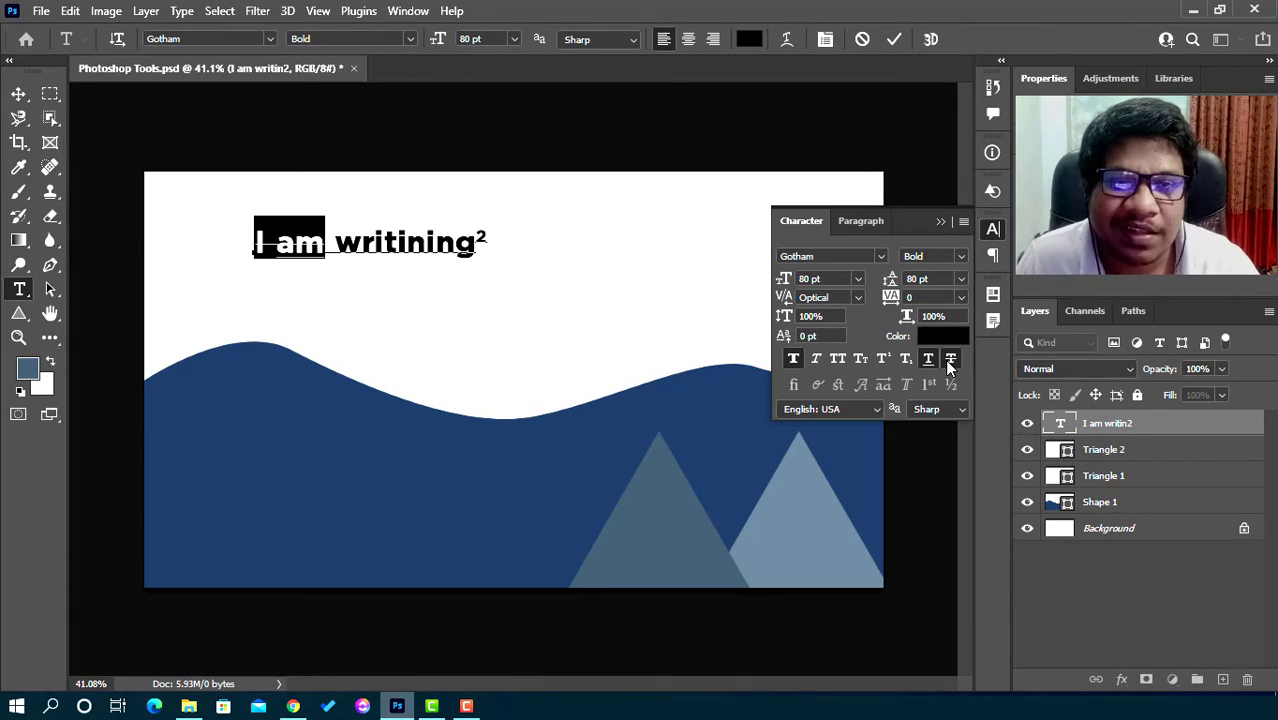
{"action": "left_click", "coordinate": [324, 258]}
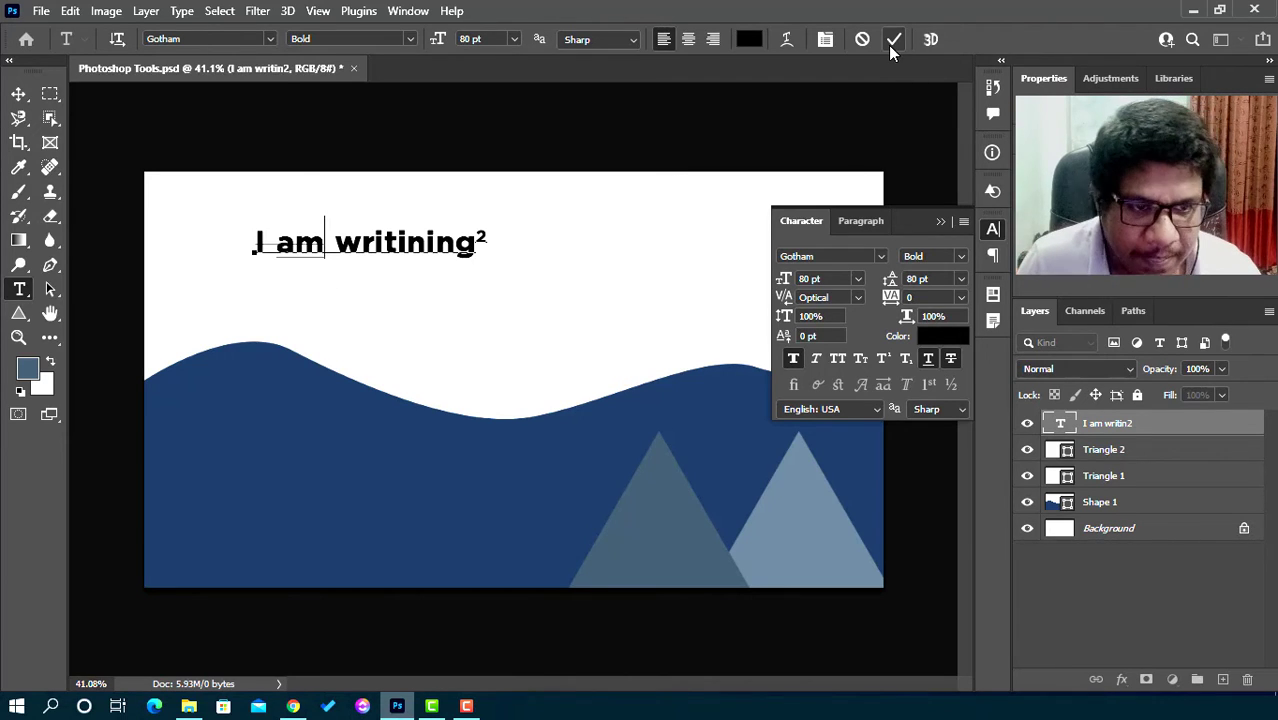
View the Paragraph settings, collapse the Character settings and commit the text edit
{"action": "left_click", "coordinate": [857, 221]}
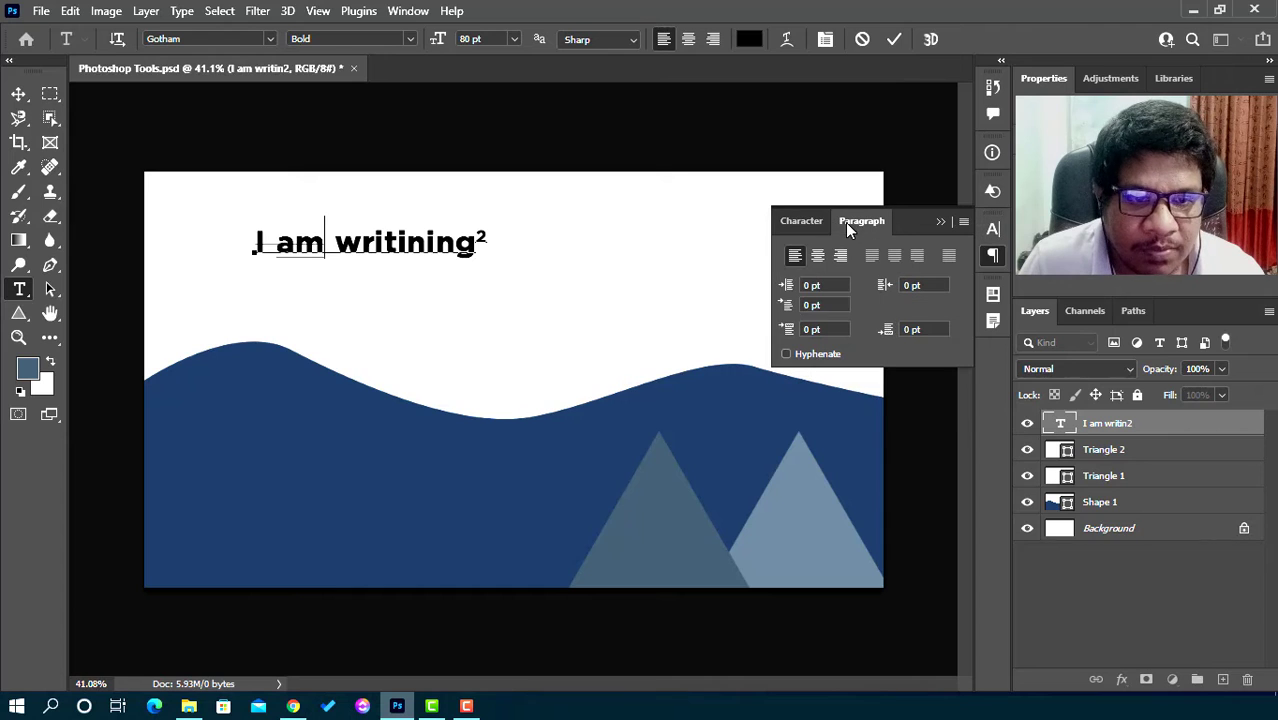
{"action": "left_click", "coordinate": [806, 221]}
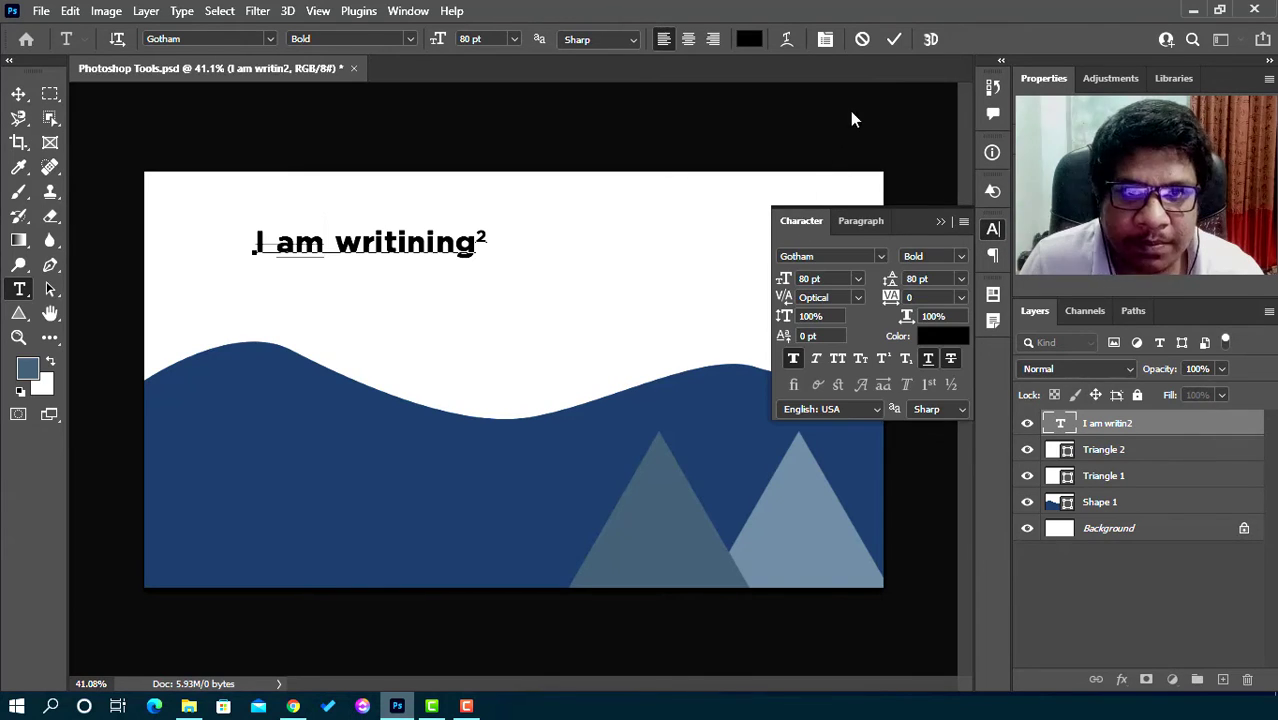
{"action": "left_click", "coordinate": [939, 222]}
{"action": "left_click", "coordinate": [894, 39]}
{"action": "key", "text": "v"}
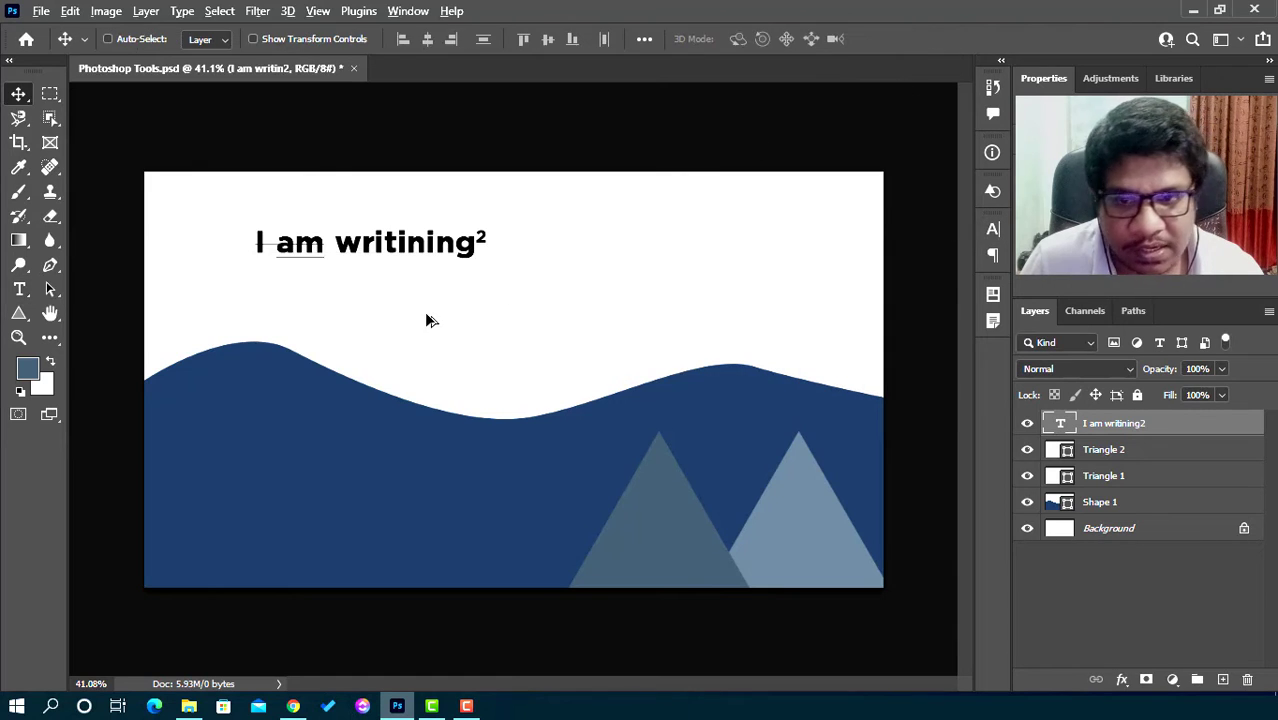
Examine the strikethrough, underline and superscript formatting on the text up close
{"action": "scroll", "coordinate": [425, 311], "scroll_direction": "down", "scroll_amount": 2}
{"action": "scroll", "coordinate": [370, 291], "scroll_direction": "up", "scroll_amount": 3}
{"action": "left_click_drag", "start_coordinate": [308, 194], "coordinate": [338, 220]}
{"action": "scroll", "coordinate": [531, 271], "scroll_direction": "down", "scroll_amount": 2}
{"action": "scroll", "coordinate": [313, 226], "scroll_direction": "up", "scroll_amount": 1}
{"action": "scroll", "coordinate": [398, 256], "scroll_direction": "up", "scroll_amount": 2}
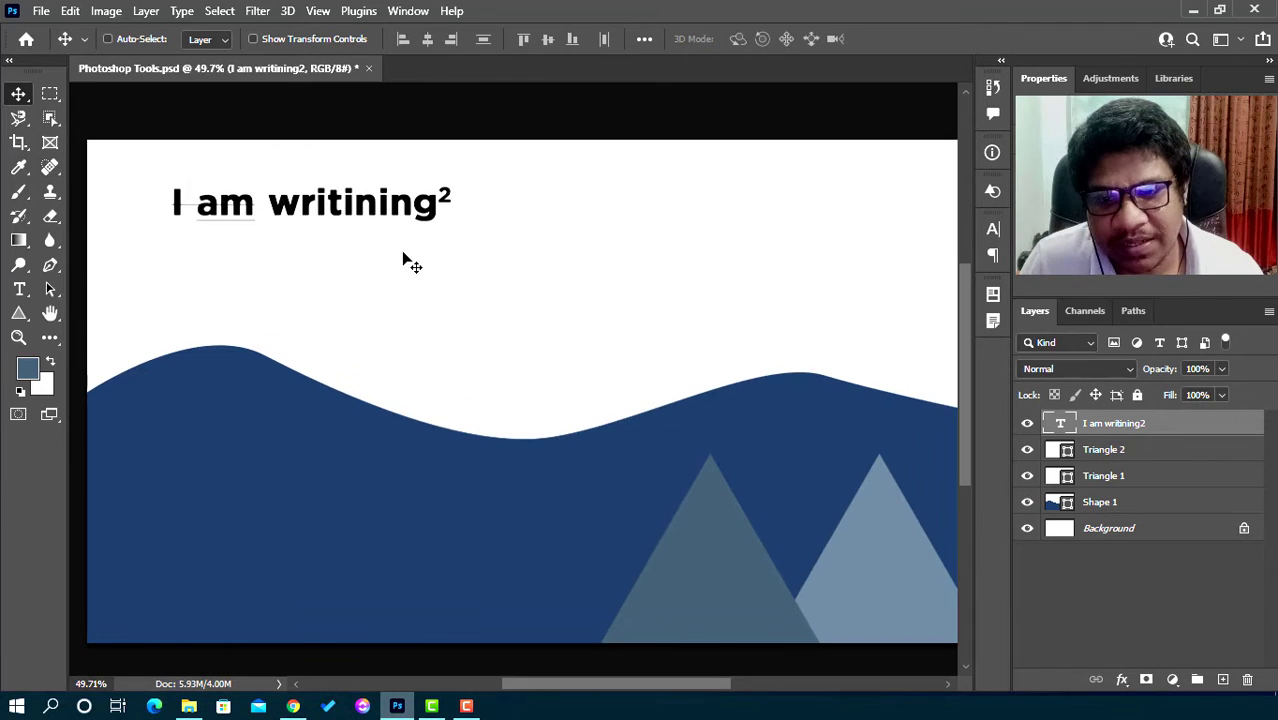
{"action": "left_click_drag", "start_coordinate": [497, 258], "coordinate": [422, 228]}
{"action": "scroll", "coordinate": [443, 280], "scroll_direction": "down", "scroll_amount": 1}
{"action": "scroll", "coordinate": [394, 319], "scroll_direction": "up", "scroll_amount": 1}
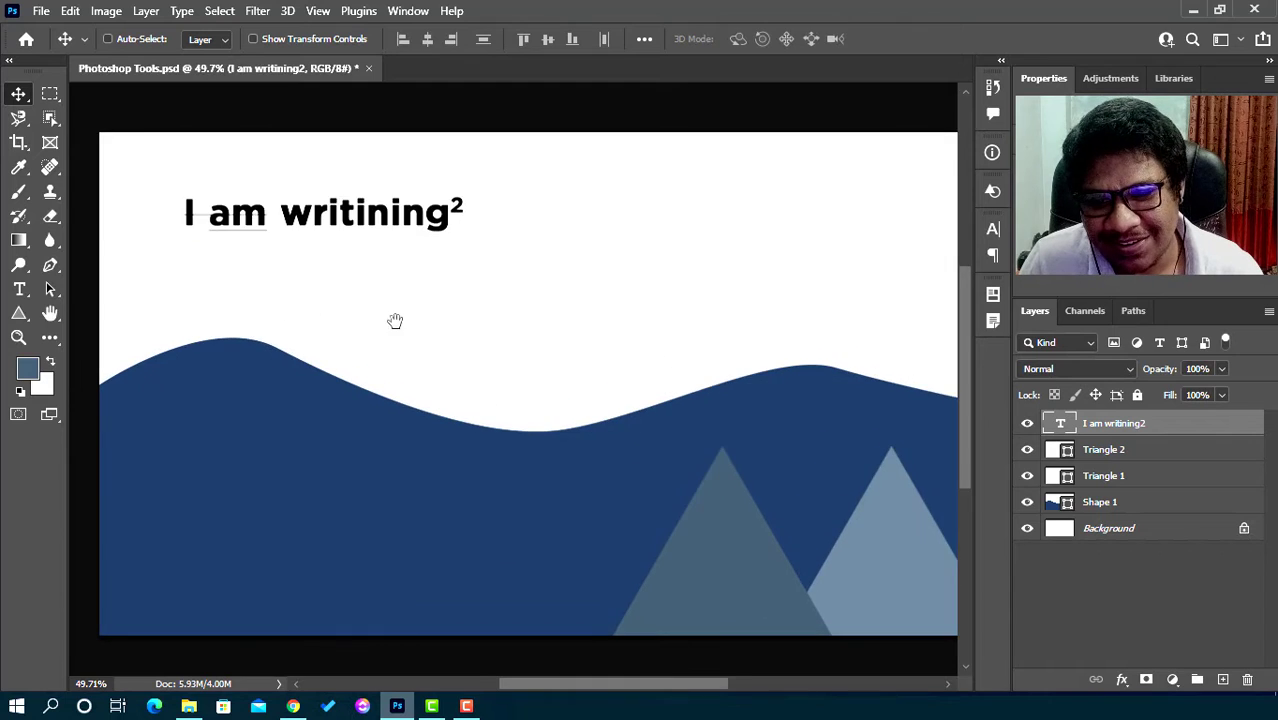
Replace the whole text with "This is title for this design" and commit it
{"action": "double_click", "coordinate": [495, 248]}
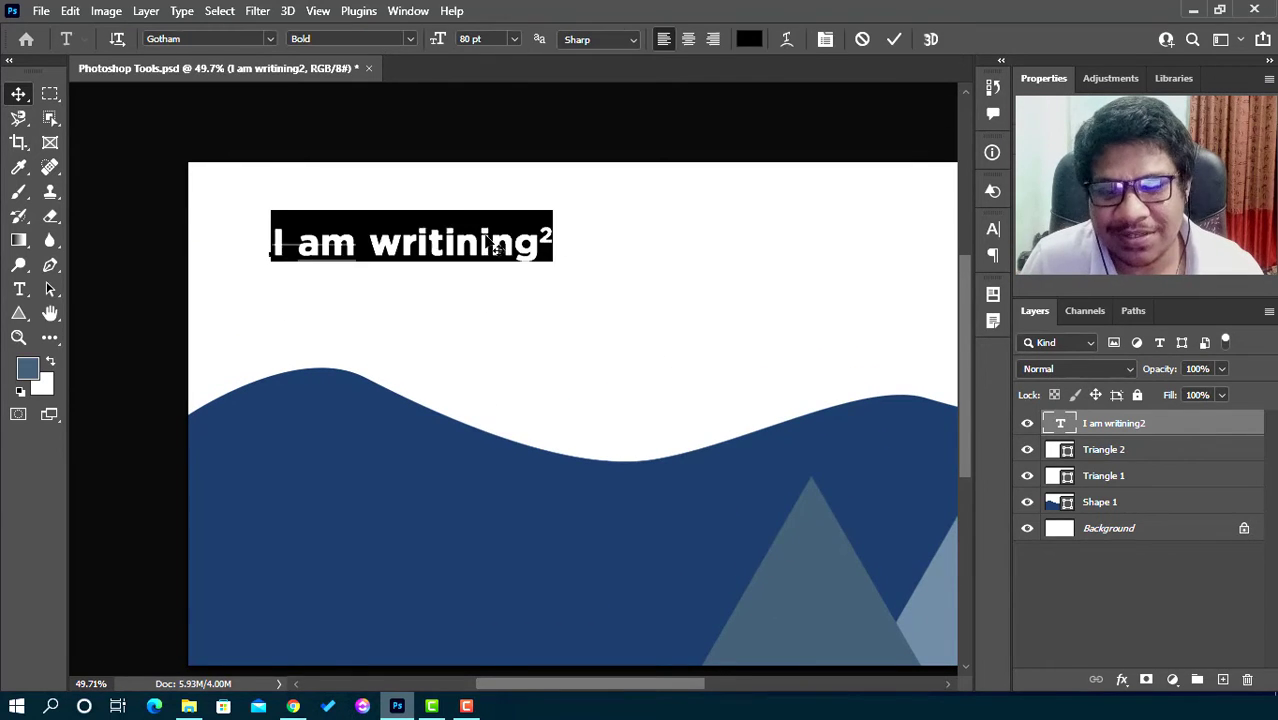
{"action": "left_click_drag", "start_coordinate": [368, 244], "coordinate": [171, 242]}
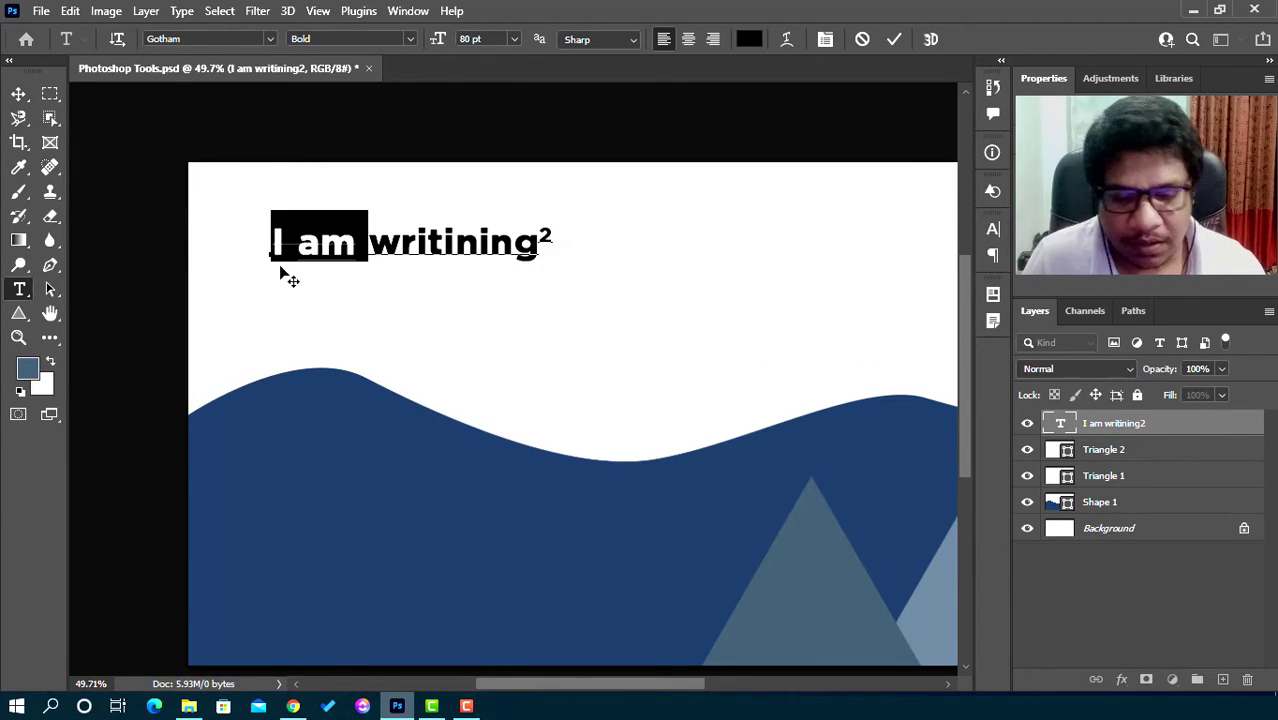
{"action": "key", "text": "BackSpace"}
{"action": "key", "text": "ctrl+a"}
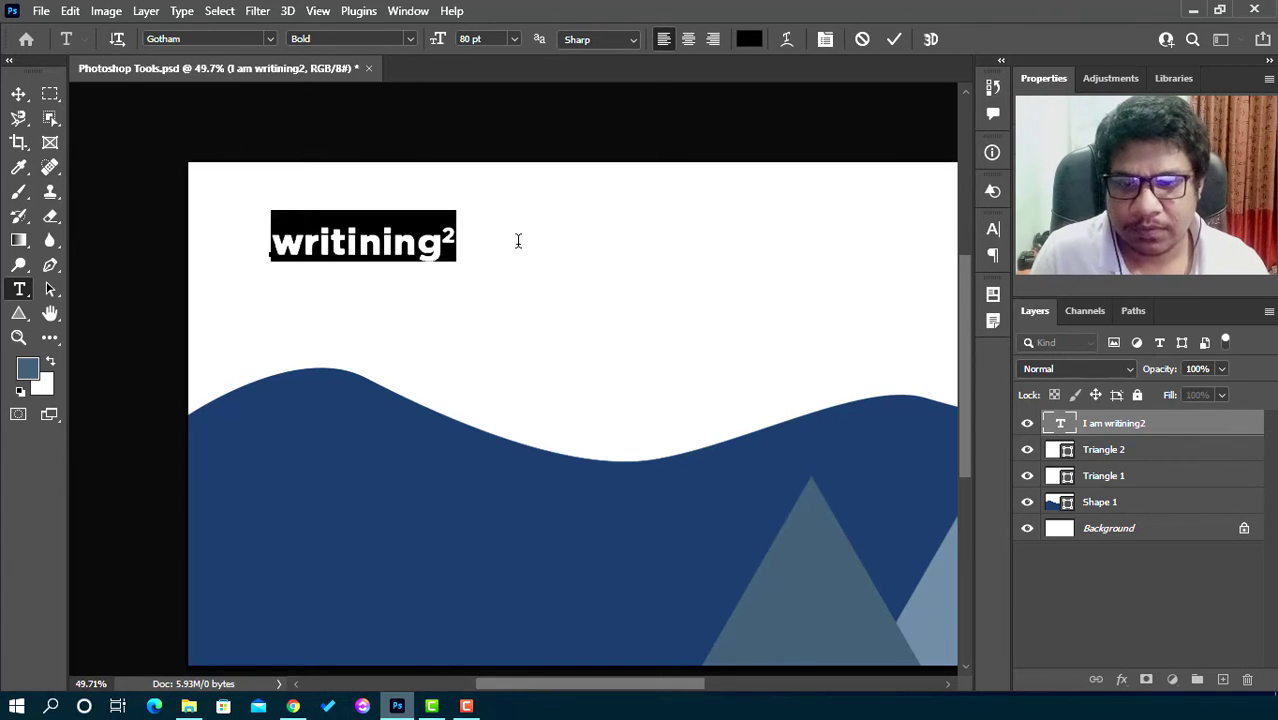
{"action": "type", "text": "This"}
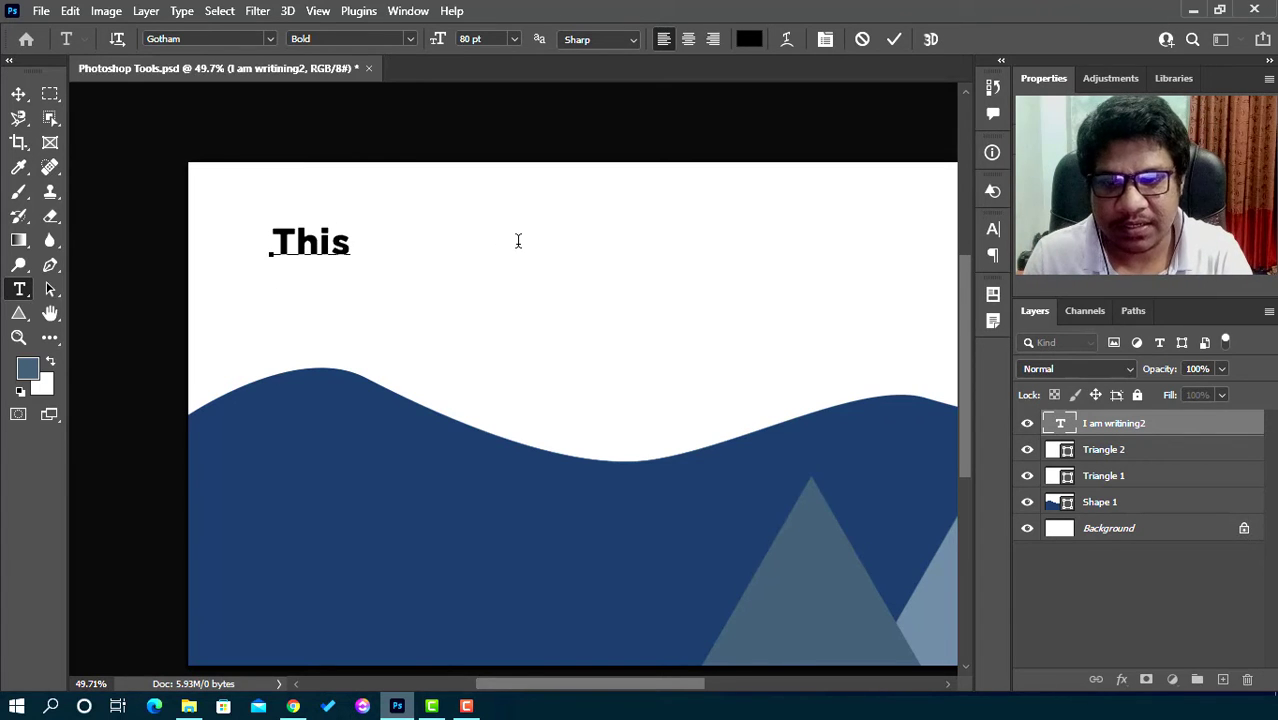
{"action": "type", "text": " is  title for"}
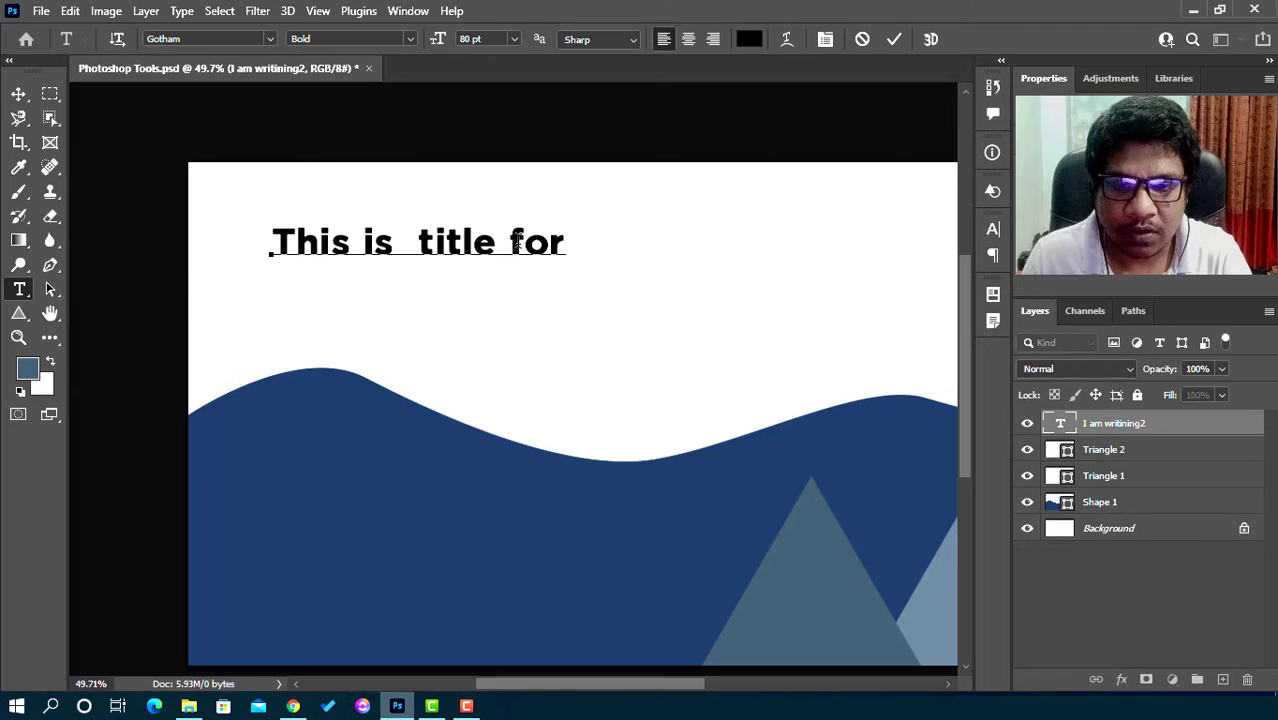
{"action": "type", "text": " this design"}
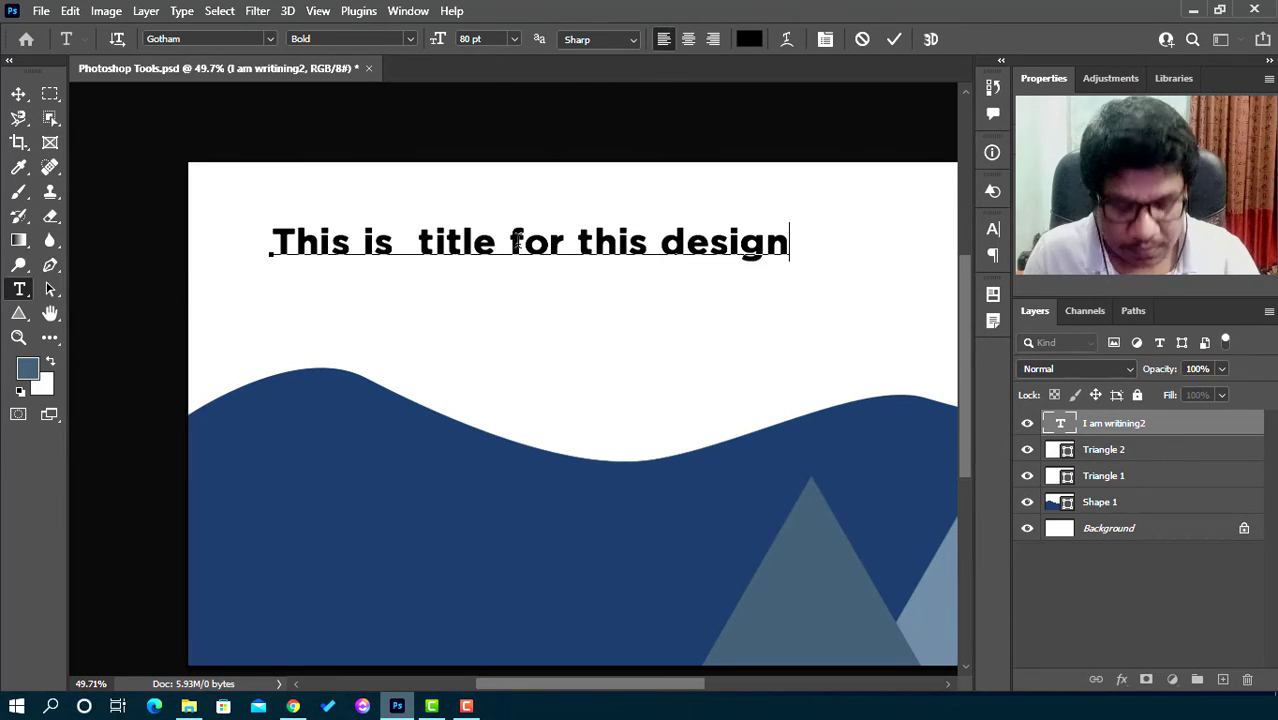
{"action": "key", "text": "ctrl+Return"}
{"action": "key", "text": "v"}
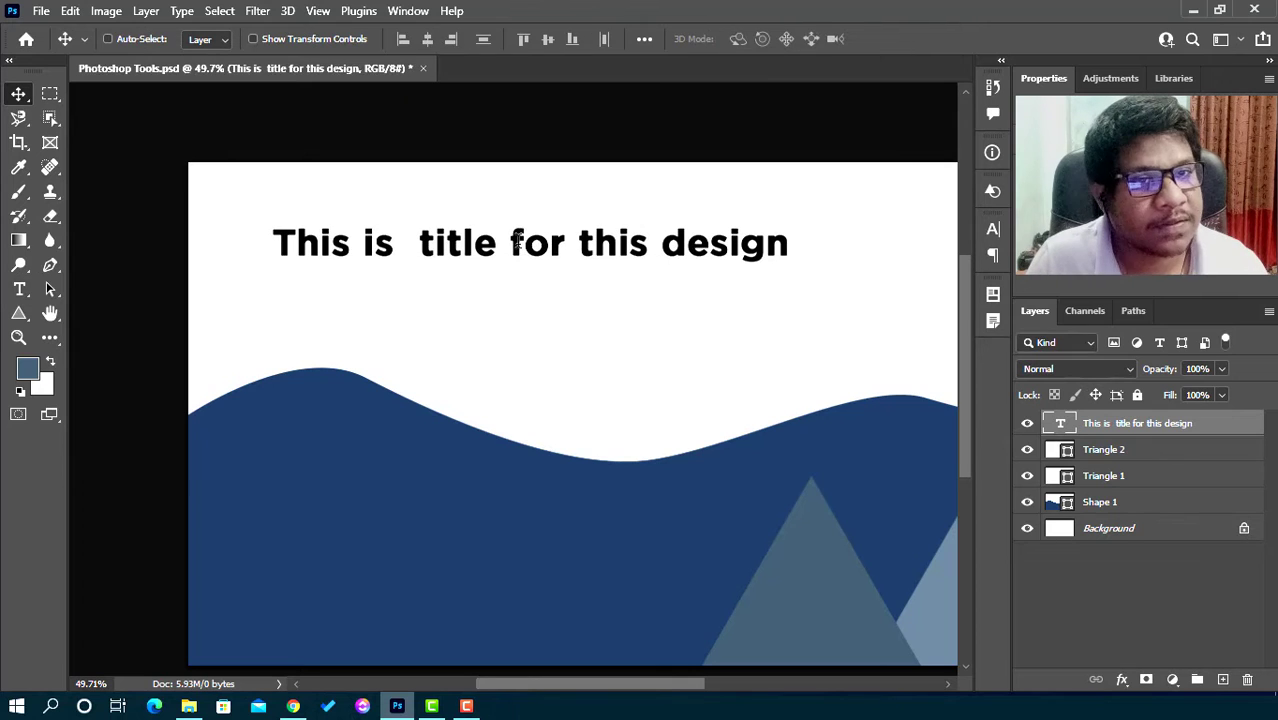
Move the title text slightly up and toward the canvas's left edge, and deselect its layer
{"action": "left_click_drag", "start_coordinate": [518, 246], "coordinate": [484, 283]}
{"action": "left_click", "coordinate": [285, 300], "text": "ctrl"}
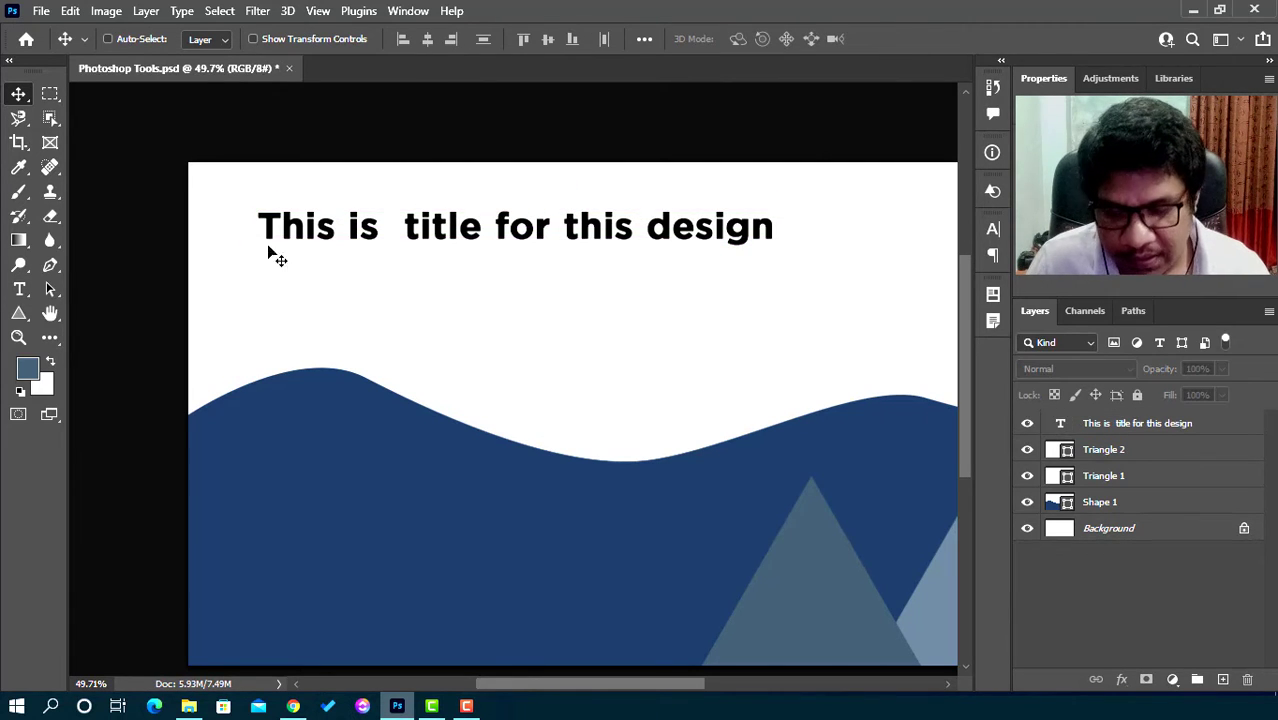
Add a new text line below the title in Gotham Medium at 20 pt and shift it slightly toward the canvas's left edge
{"action": "left_click", "coordinate": [21, 291]}
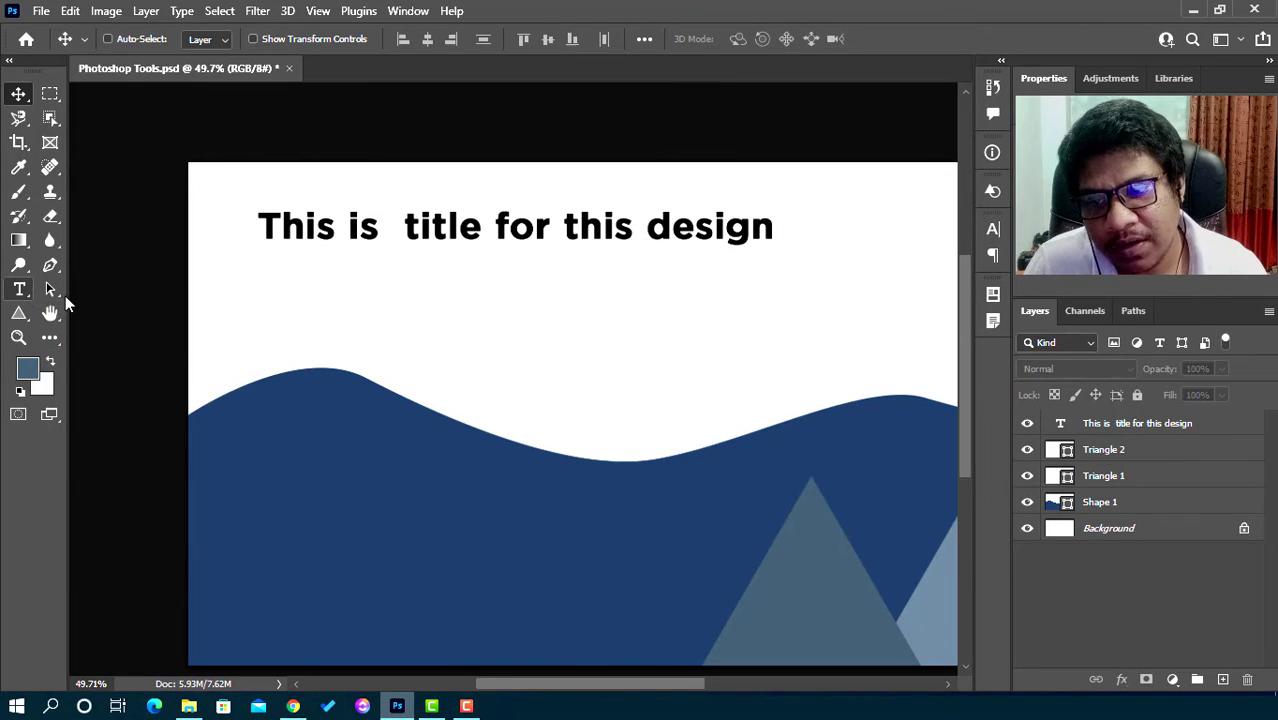
{"action": "left_click", "coordinate": [268, 274]}
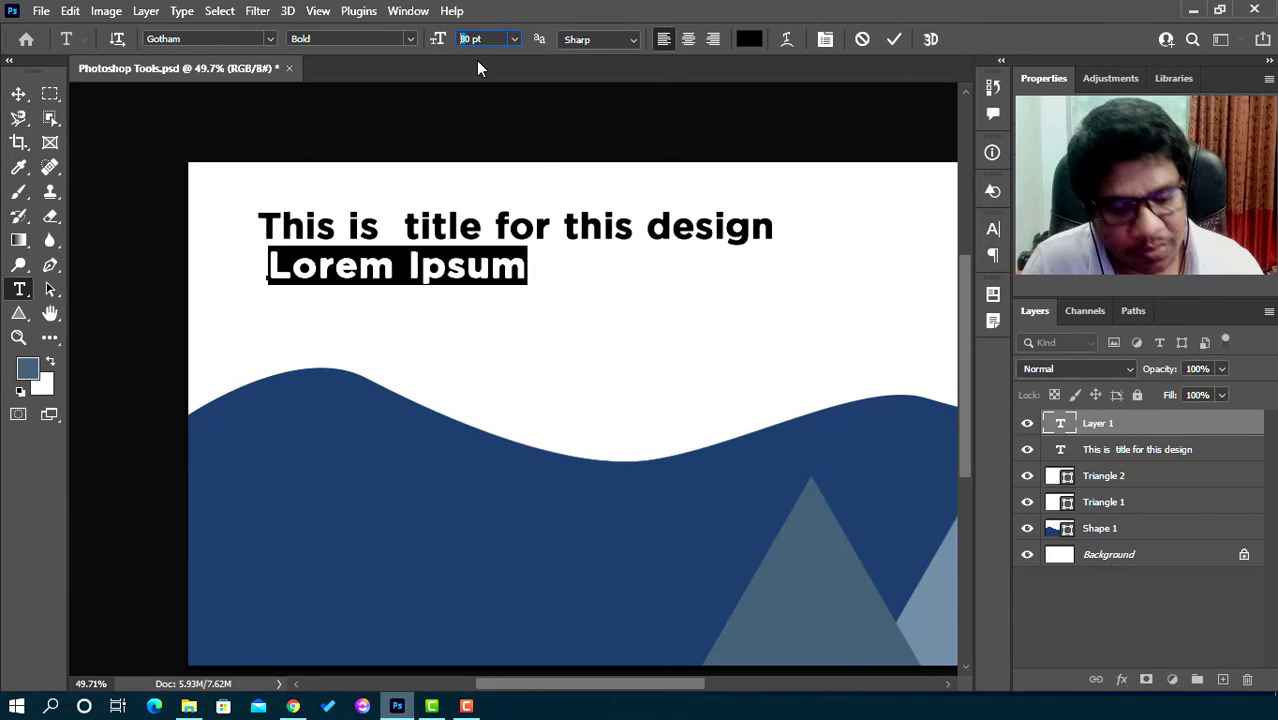
{"action": "key", "text": "Return"}
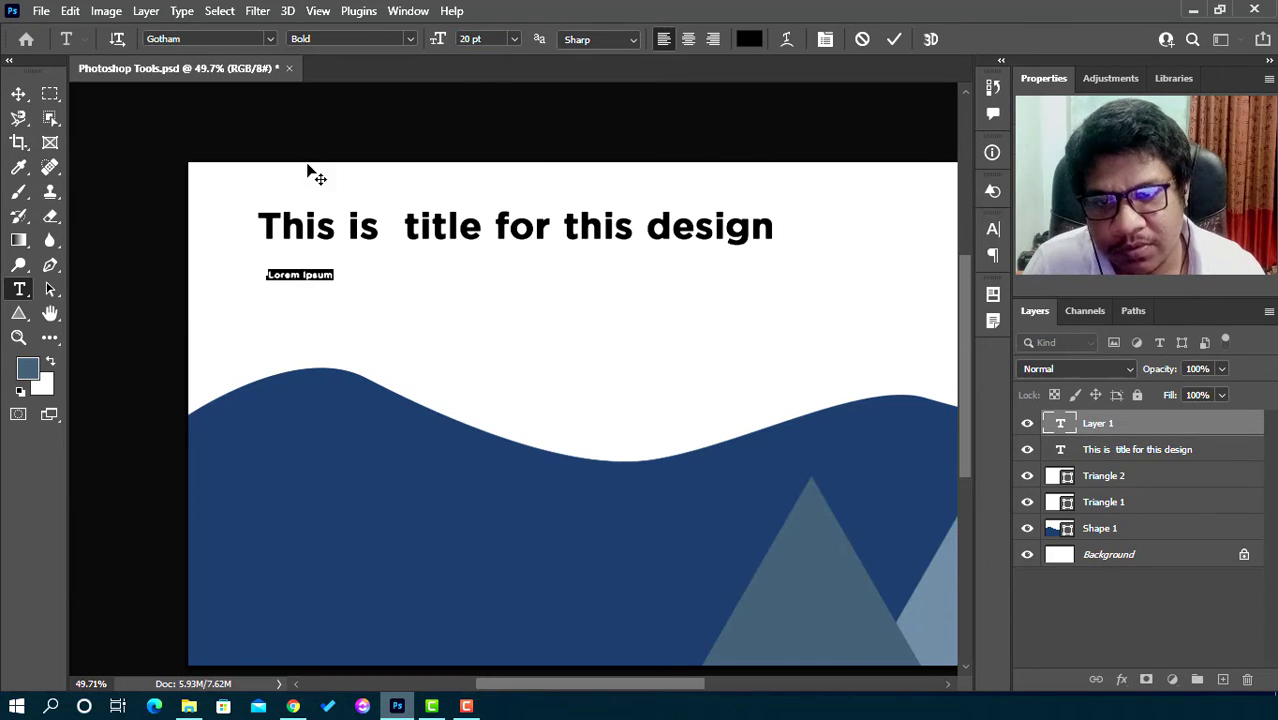
{"action": "left_click", "coordinate": [409, 38]}
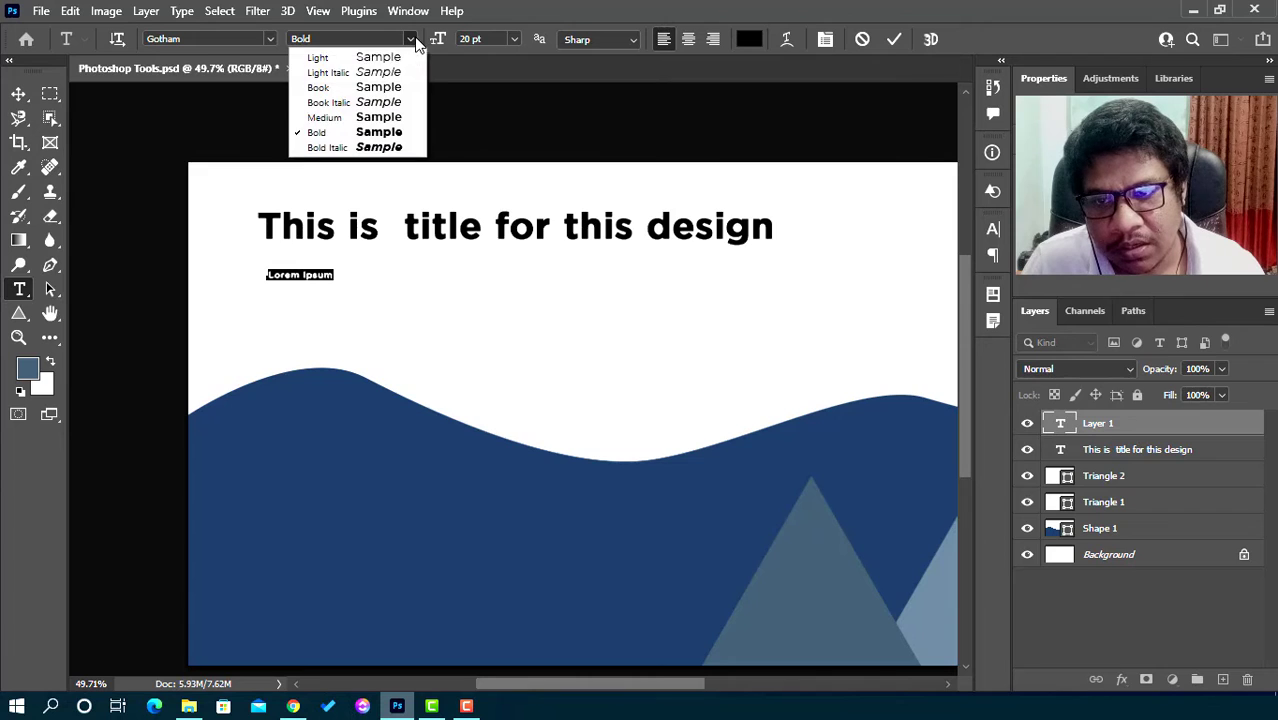
{"action": "left_click", "coordinate": [350, 118]}
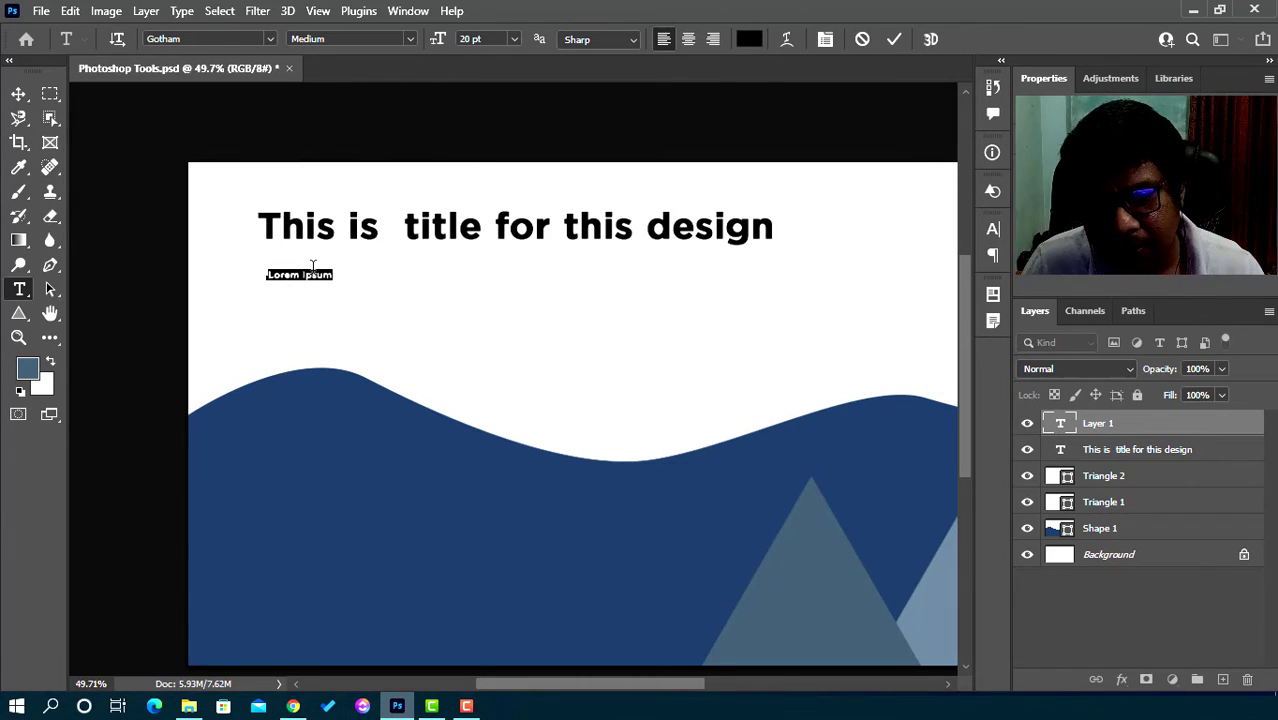
{"action": "left_click_drag", "start_coordinate": [320, 278], "coordinate": [288, 271]}
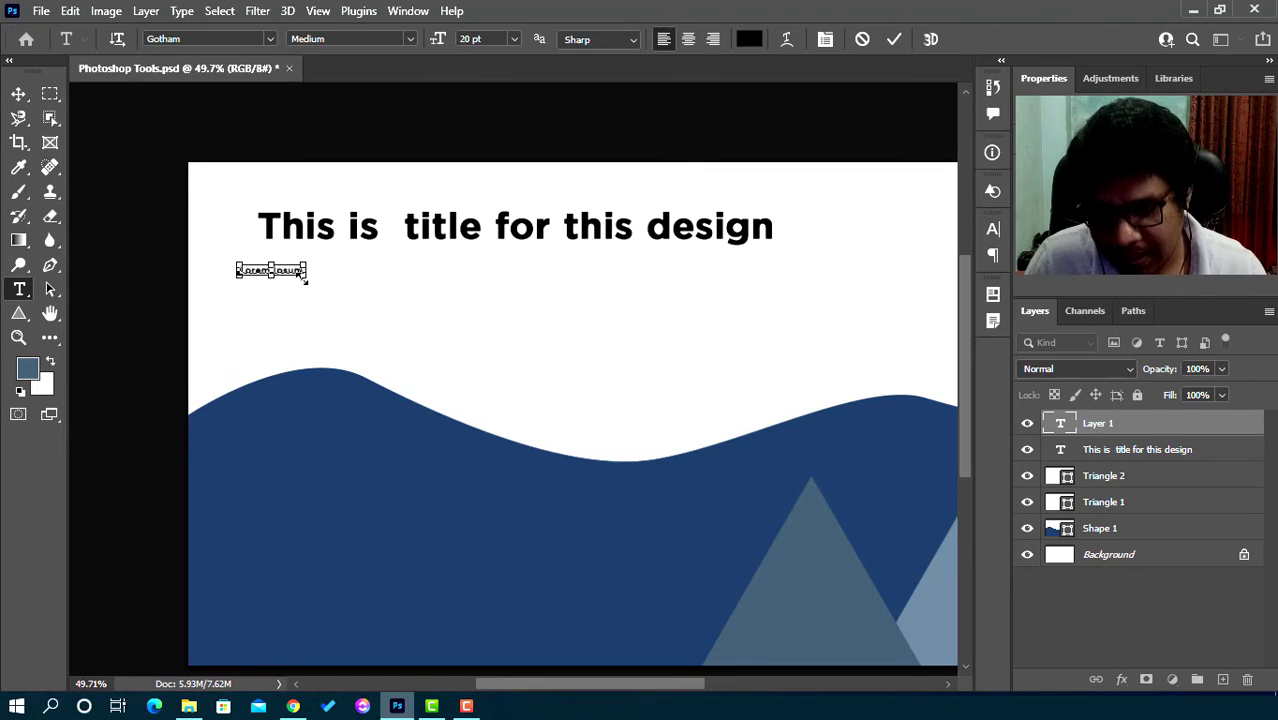
Replace the placeholder text with "This is a paragraph for my learners" followed by three lines of random filler letters, and commit it
{"action": "key", "text": "ctrl+a"}
{"action": "type", "text": "This"}
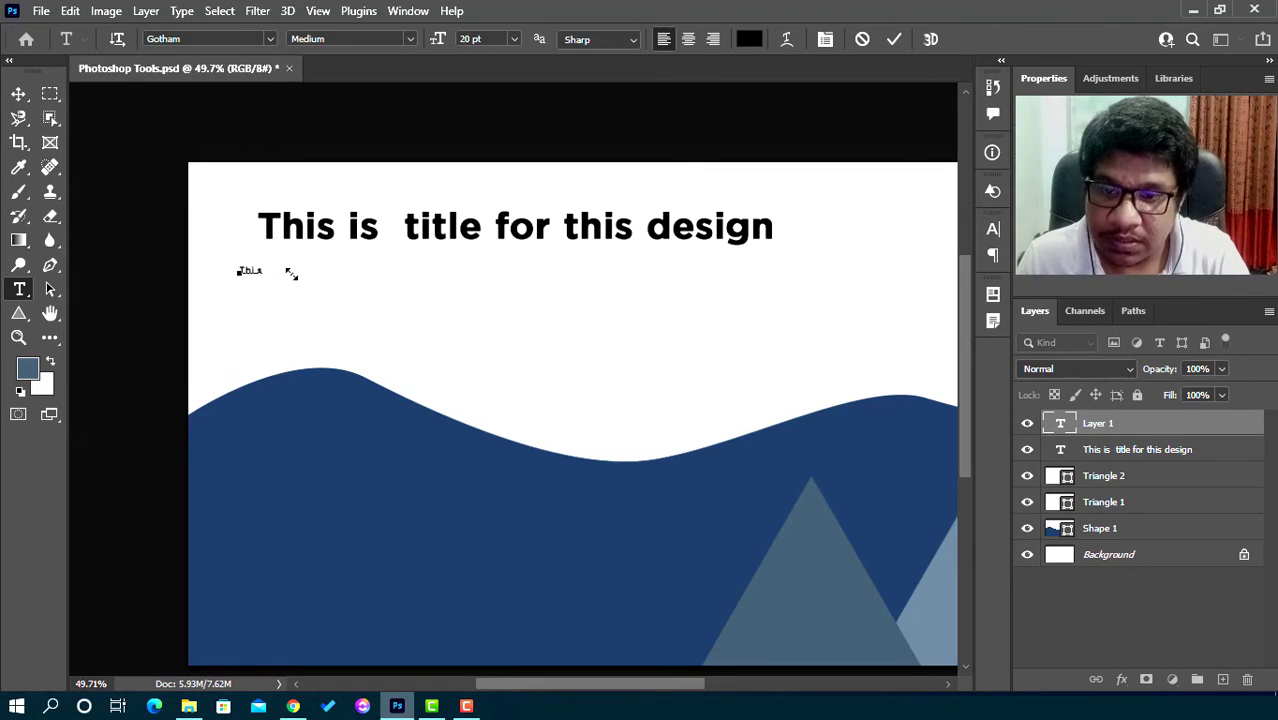
{"action": "type", "text": " wi"}
{"action": "key", "text": "BackSpace"}
{"action": "key", "text": "BackSpace"}
{"action": "key", "text": "BackSpace"}
{"action": "key", "text": "BackSpace"}
{"action": "type", "text": "s is"}
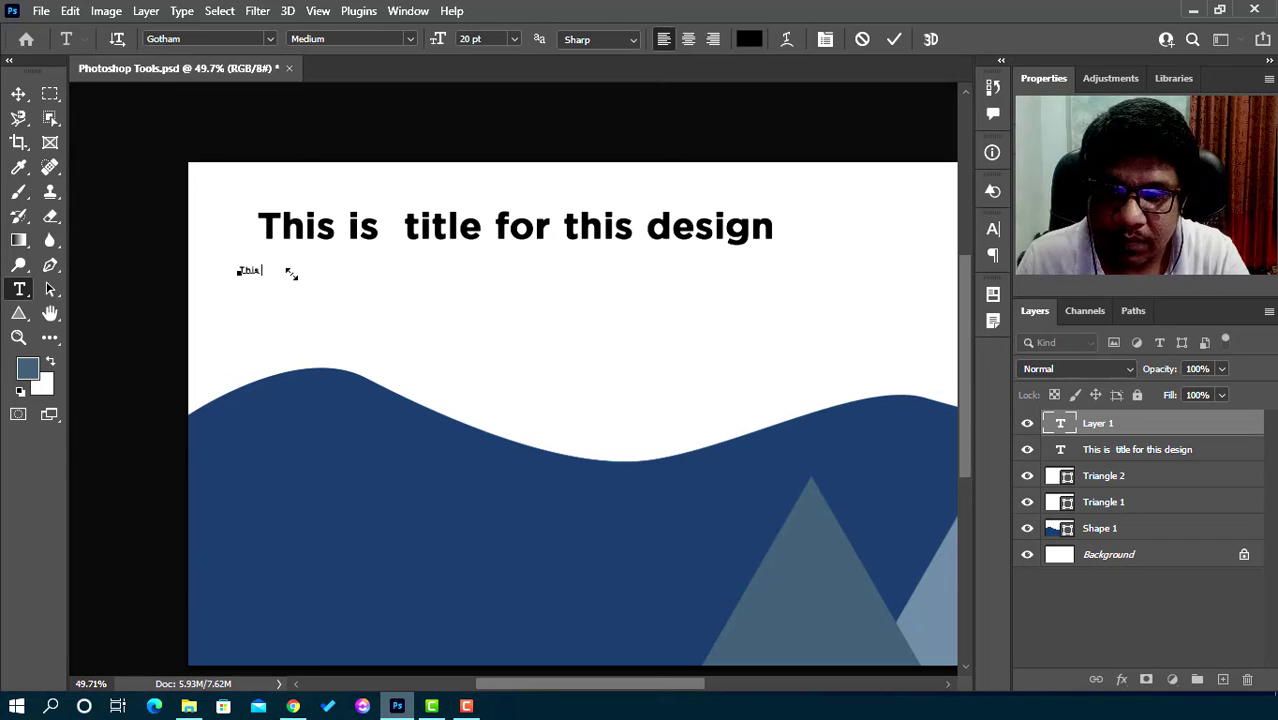
{"action": "type", "text": " a paragra"}
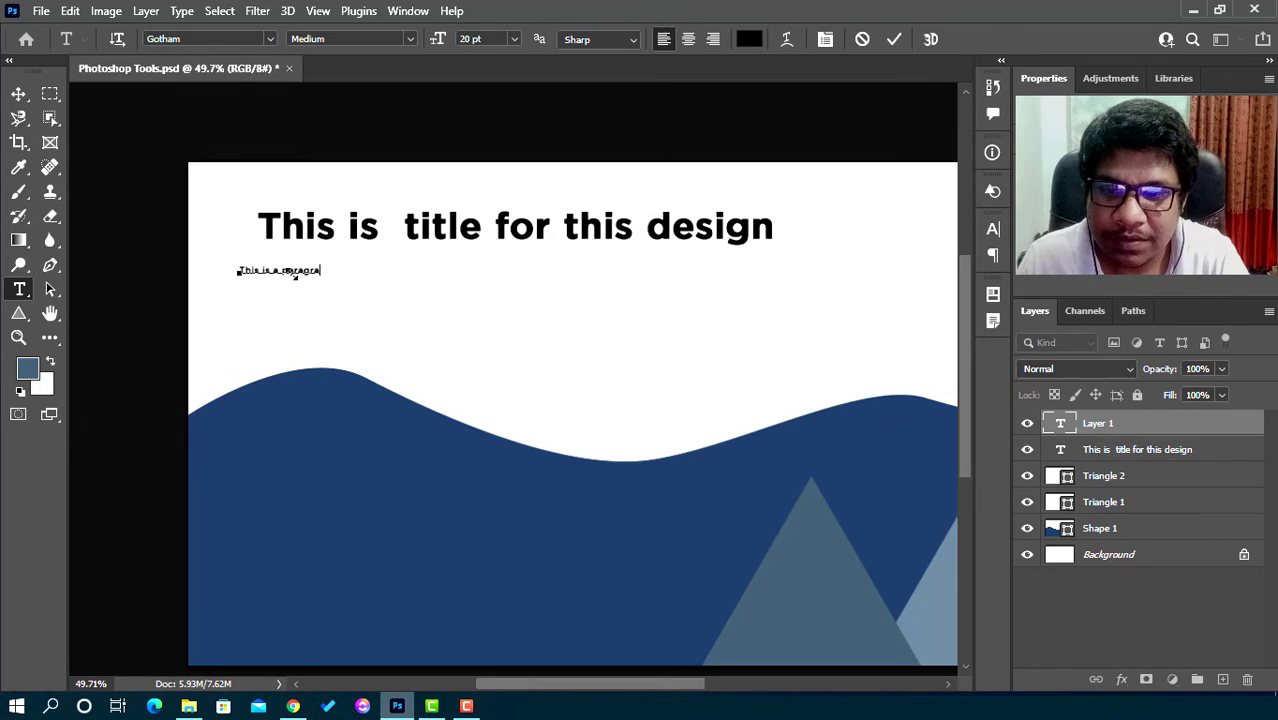
{"action": "type", "text": "ph for my learners"}
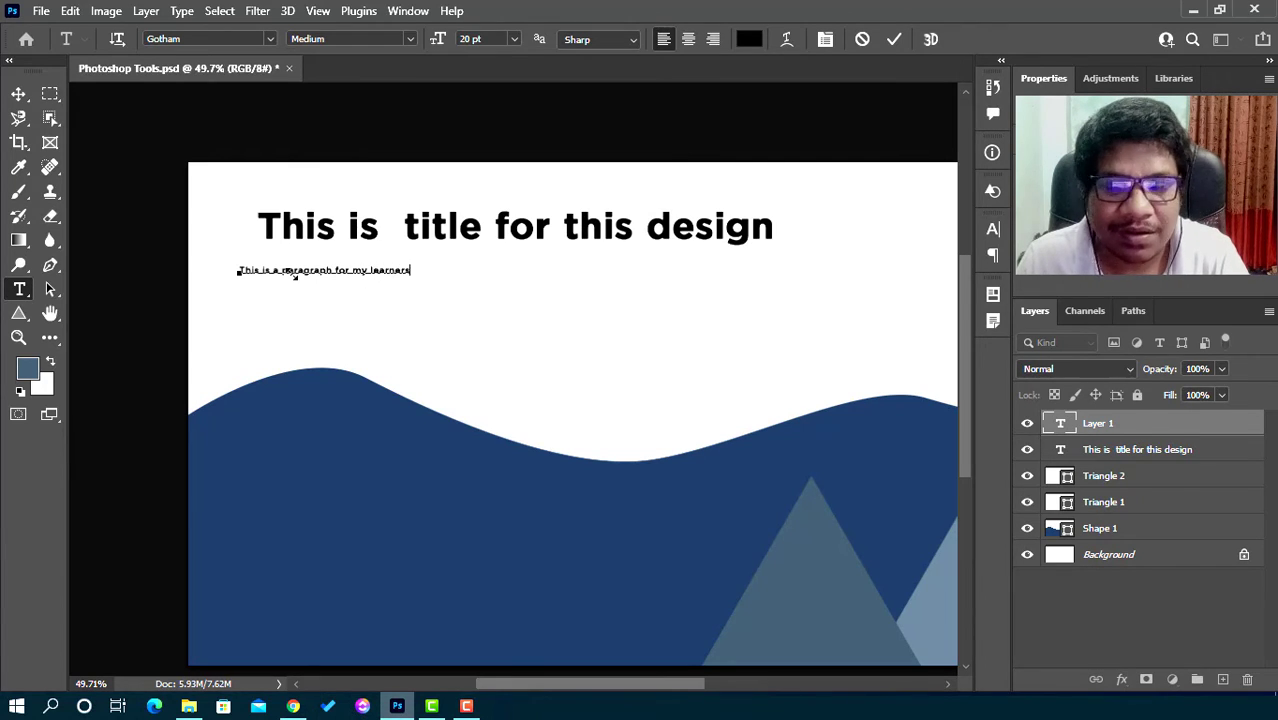
{"action": "type", "text": " fdsjafkjdskljfdkas fj "}
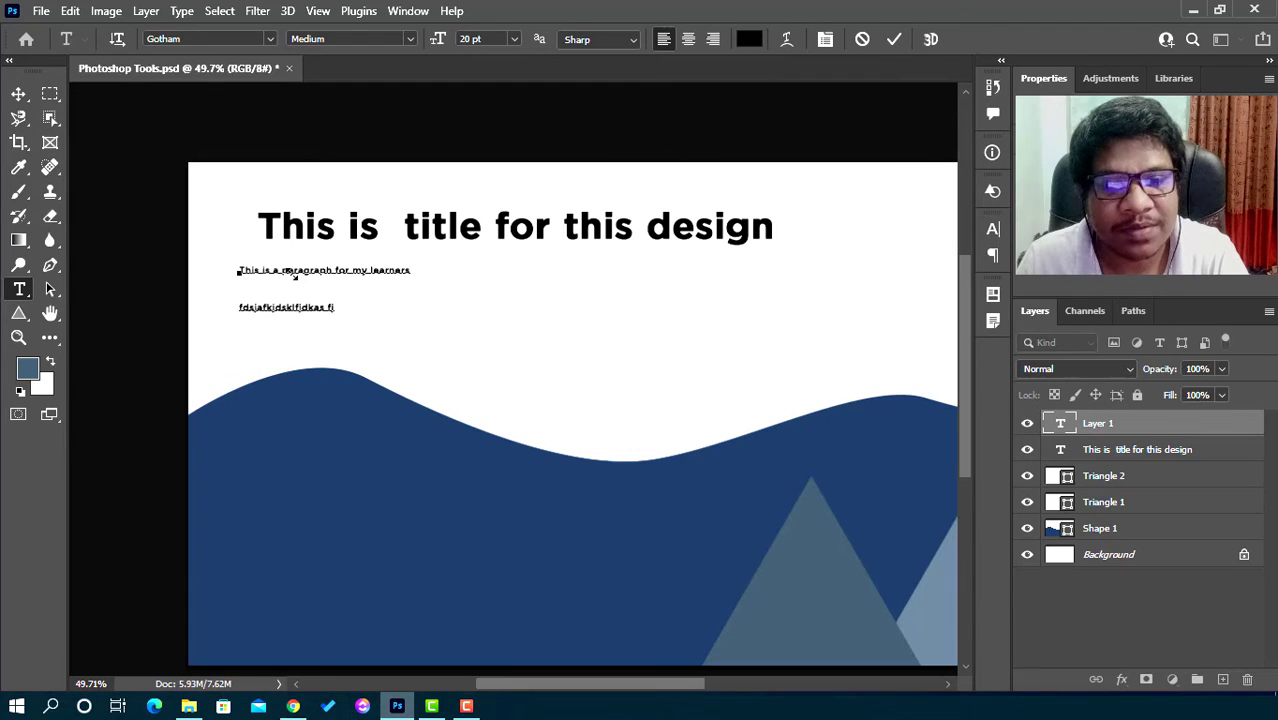
{"action": "type", "text": "dfajsfkdjfkljdkasfjkl "}
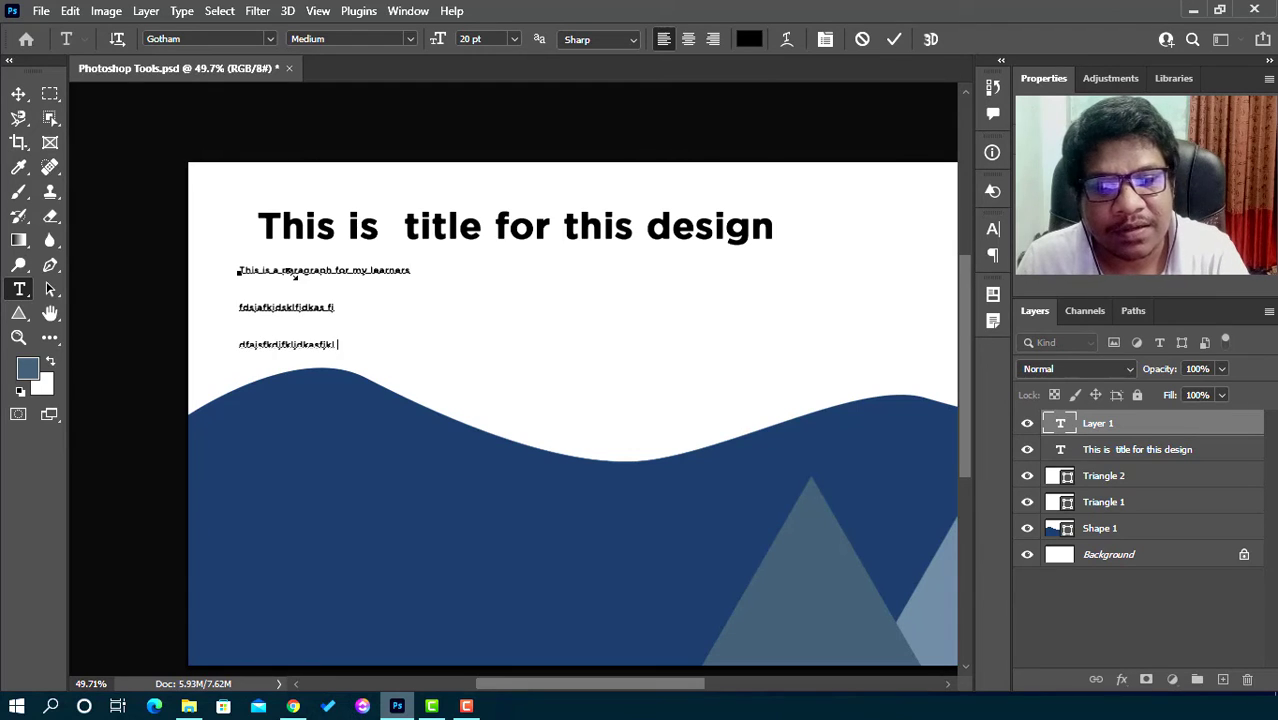
{"action": "type", "text": "dsfjafkjdafkjdaskjfkls"}
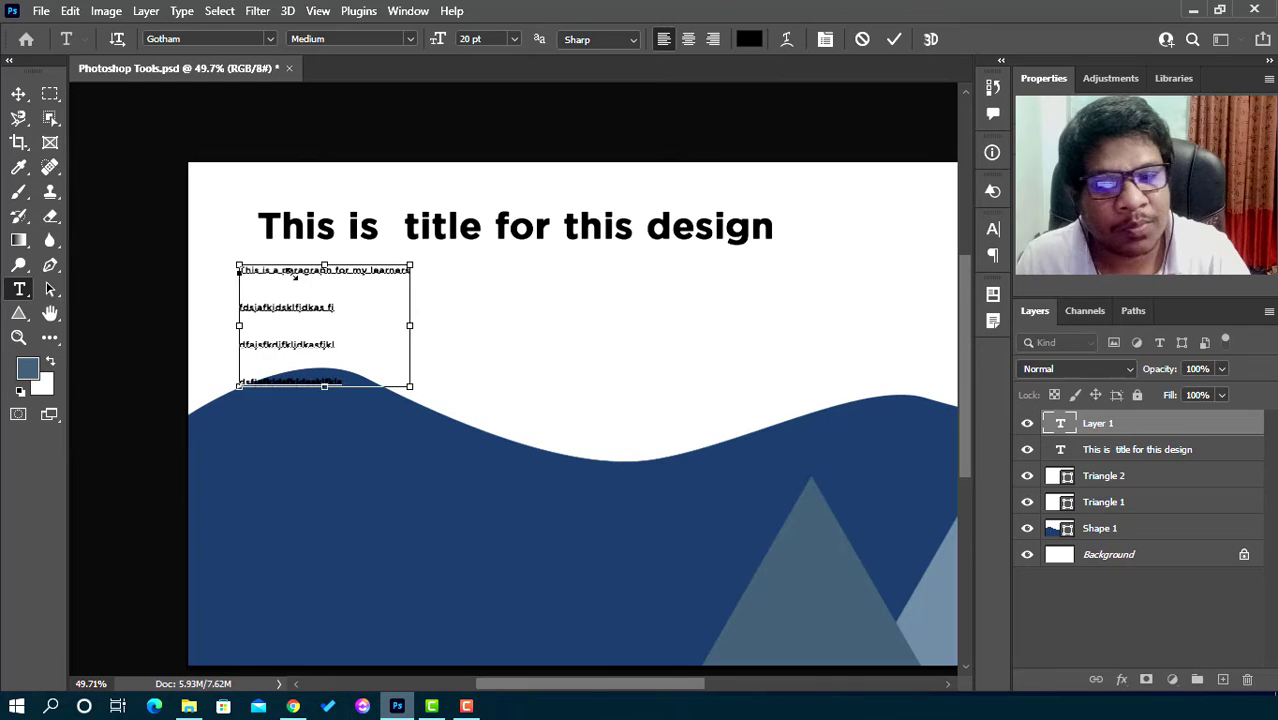
{"action": "key", "text": "ctrl+Return"}
{"action": "left_click", "coordinate": [294, 270]}
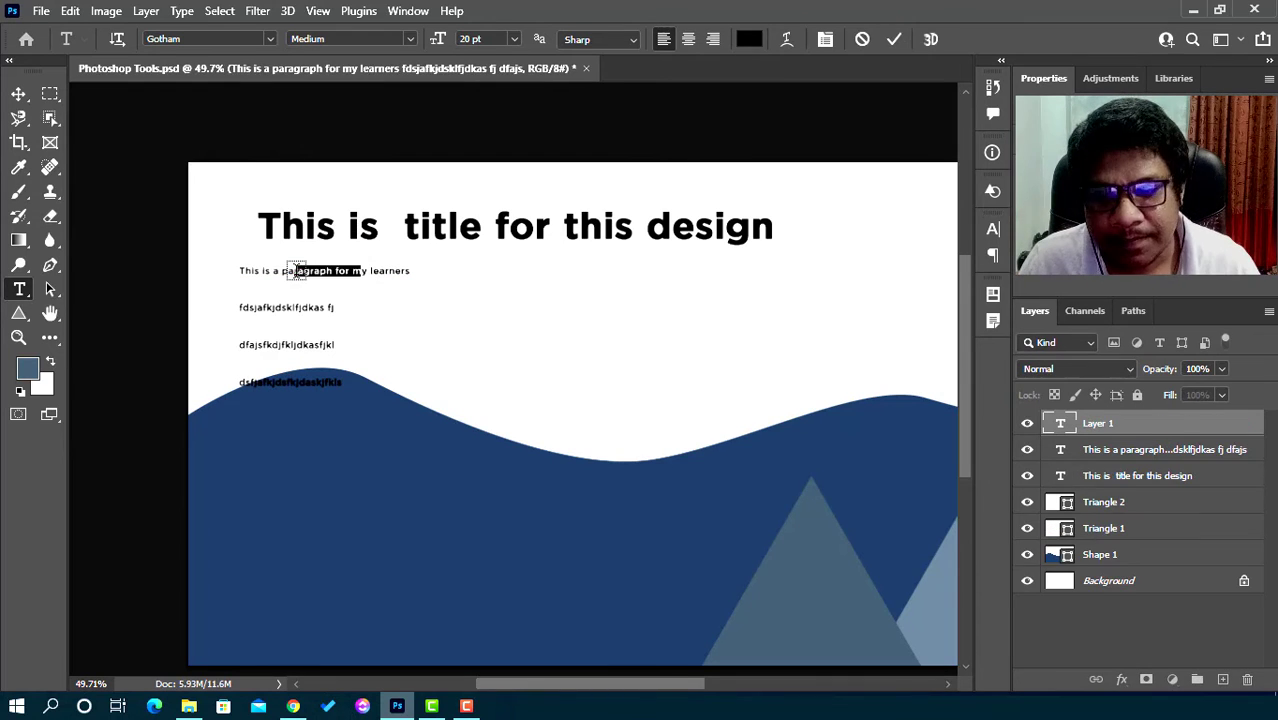
{"action": "key", "text": "BackSpace"}
{"action": "type", "text": "v"}
{"action": "left_click", "coordinate": [18, 95]}
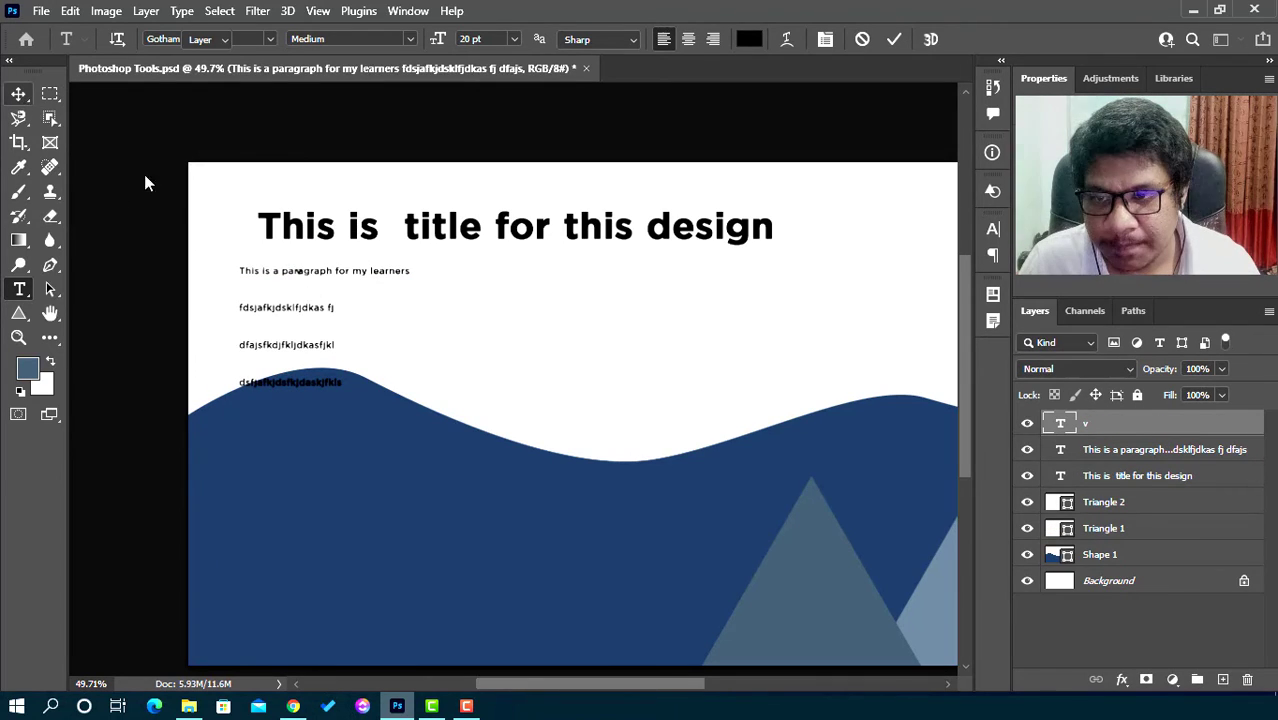
{"action": "left_click_drag", "start_coordinate": [262, 280], "coordinate": [308, 281]}
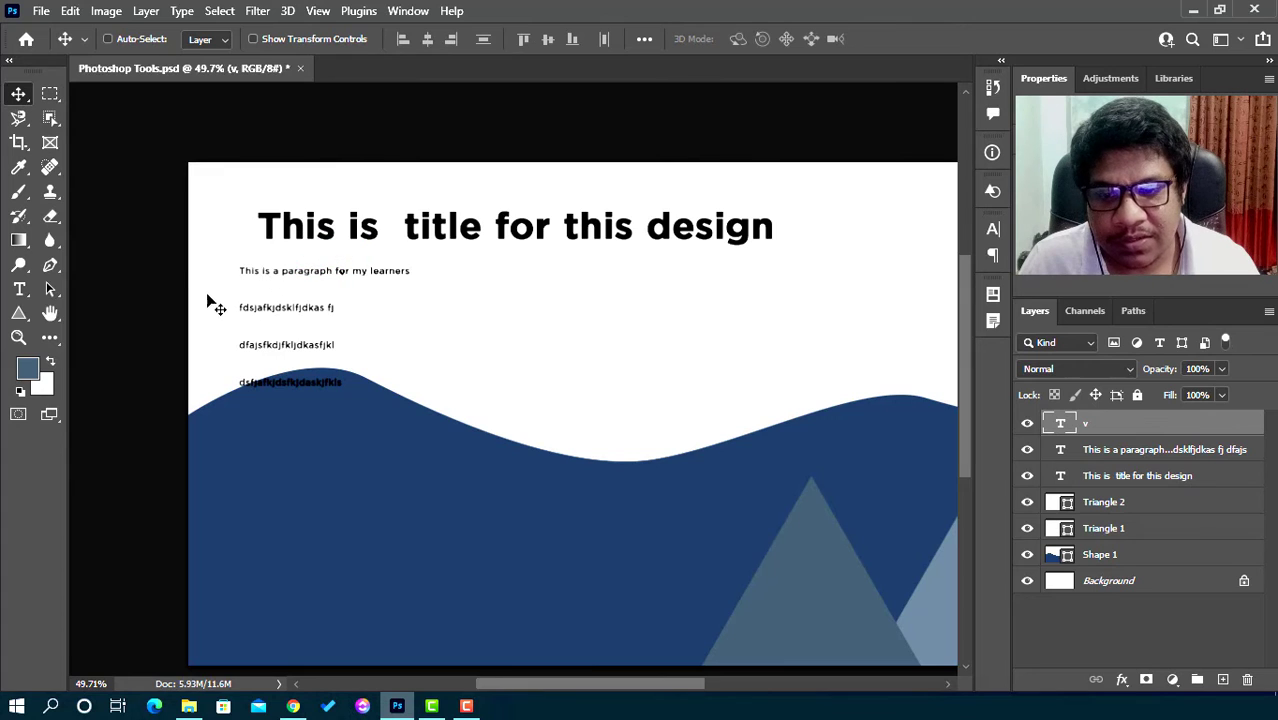
Align the four-line paragraph with the title's left edge and set the leading of all its text to Auto
{"action": "left_click", "coordinate": [251, 316], "text": "ctrl"}
{"action": "left_click_drag", "start_coordinate": [248, 313], "coordinate": [276, 315]}
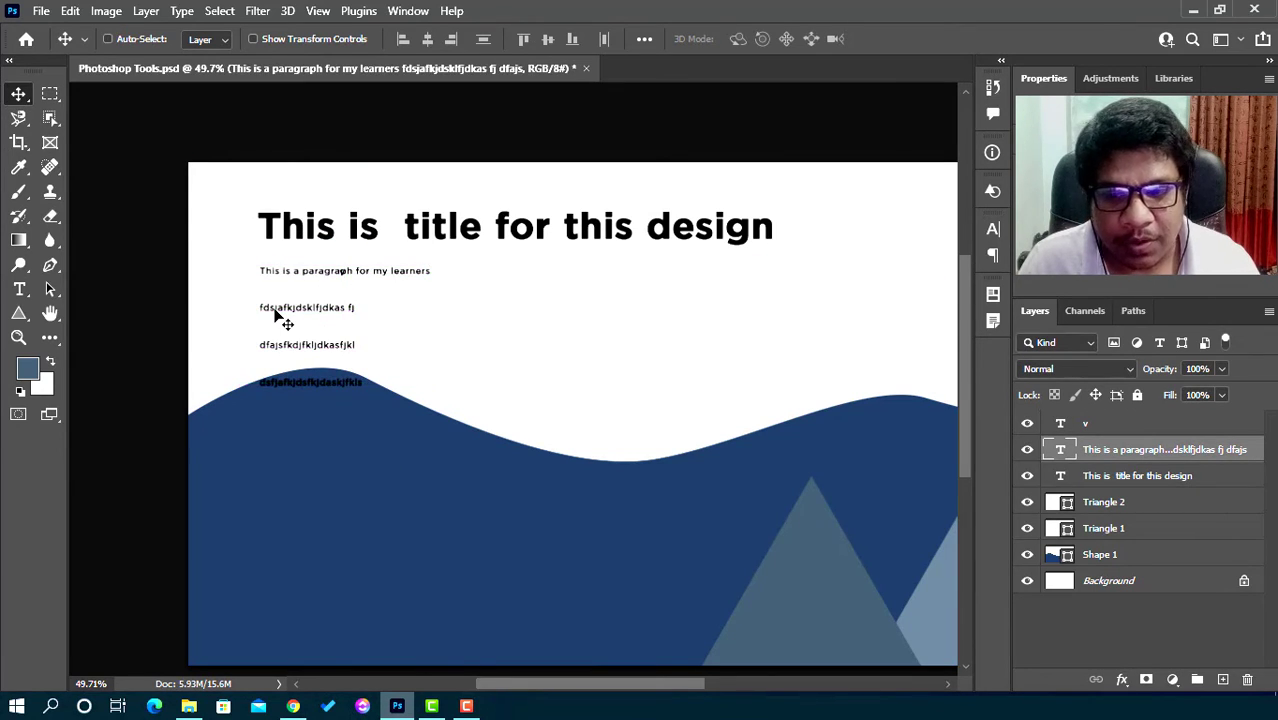
{"action": "double_click", "coordinate": [276, 316]}
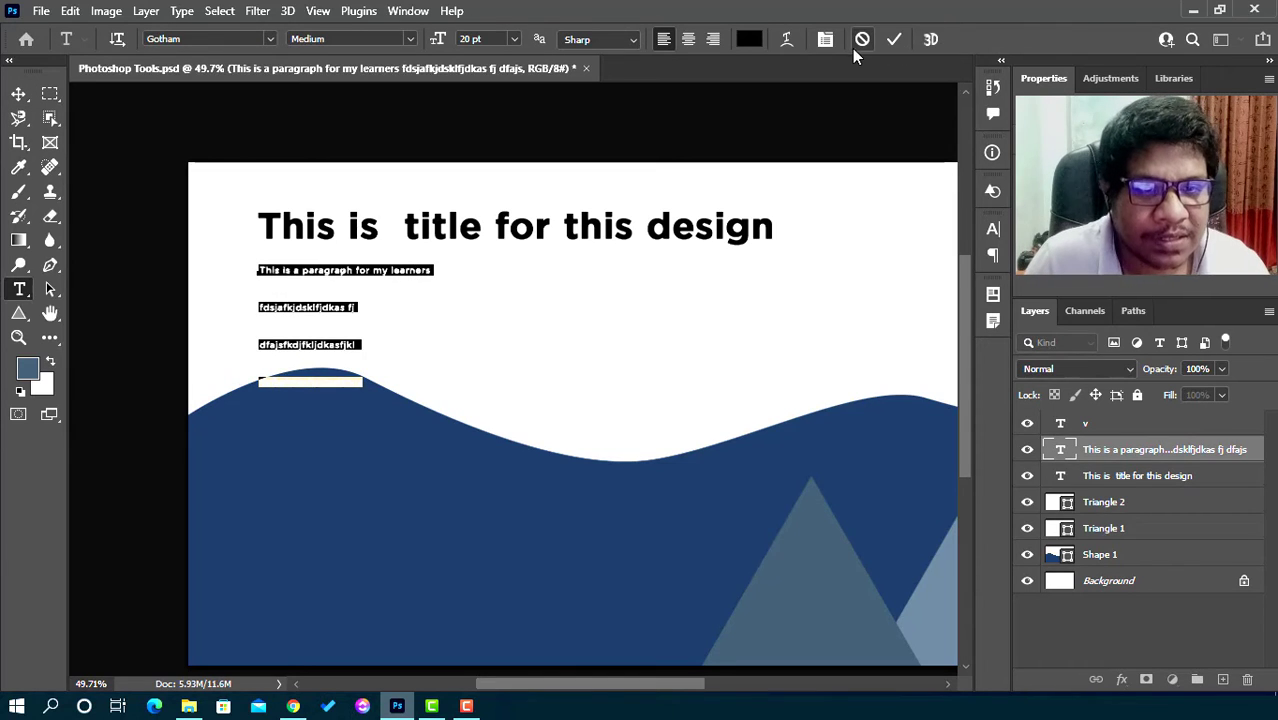
{"action": "left_click", "coordinate": [826, 39]}
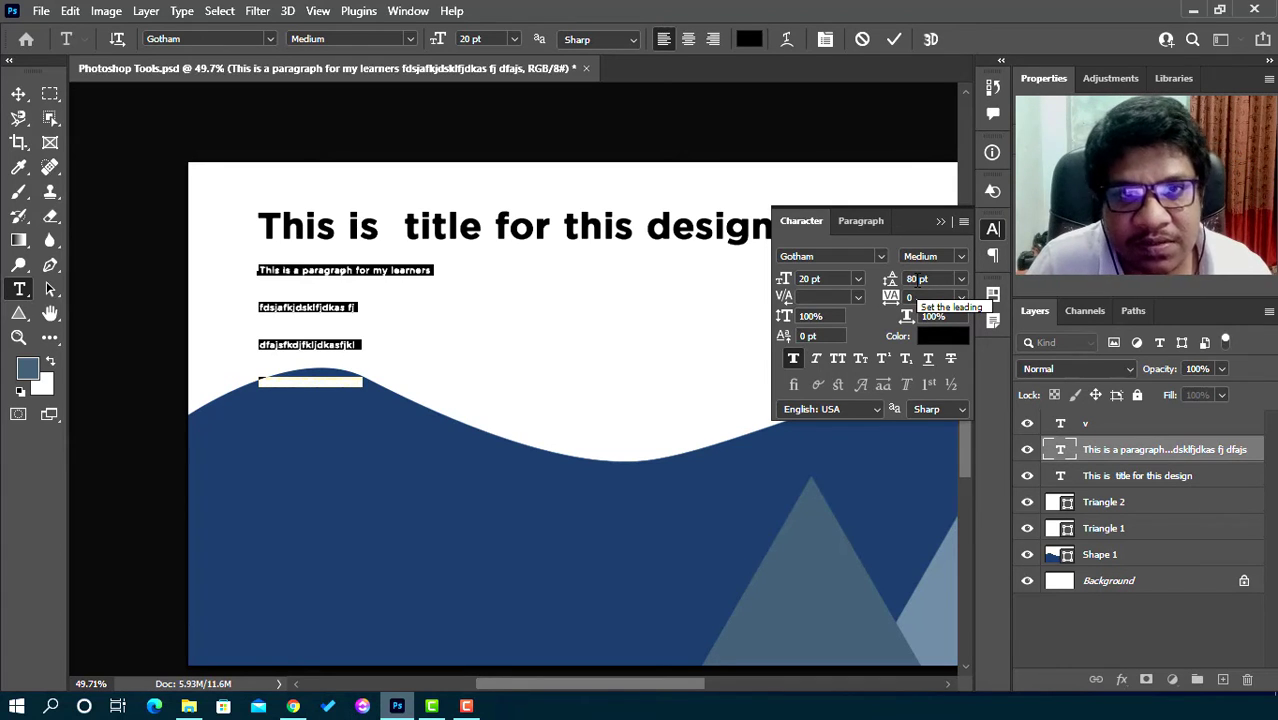
{"action": "left_click", "coordinate": [915, 283]}
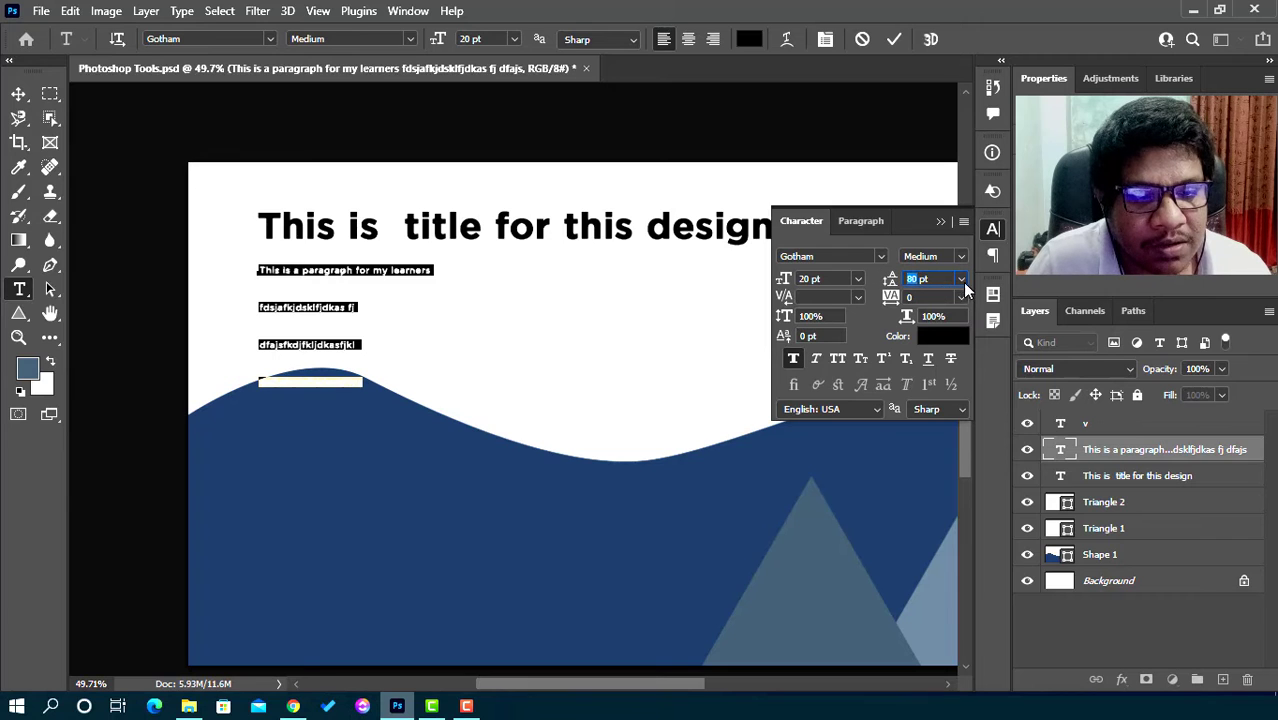
{"action": "left_click", "coordinate": [961, 281]}
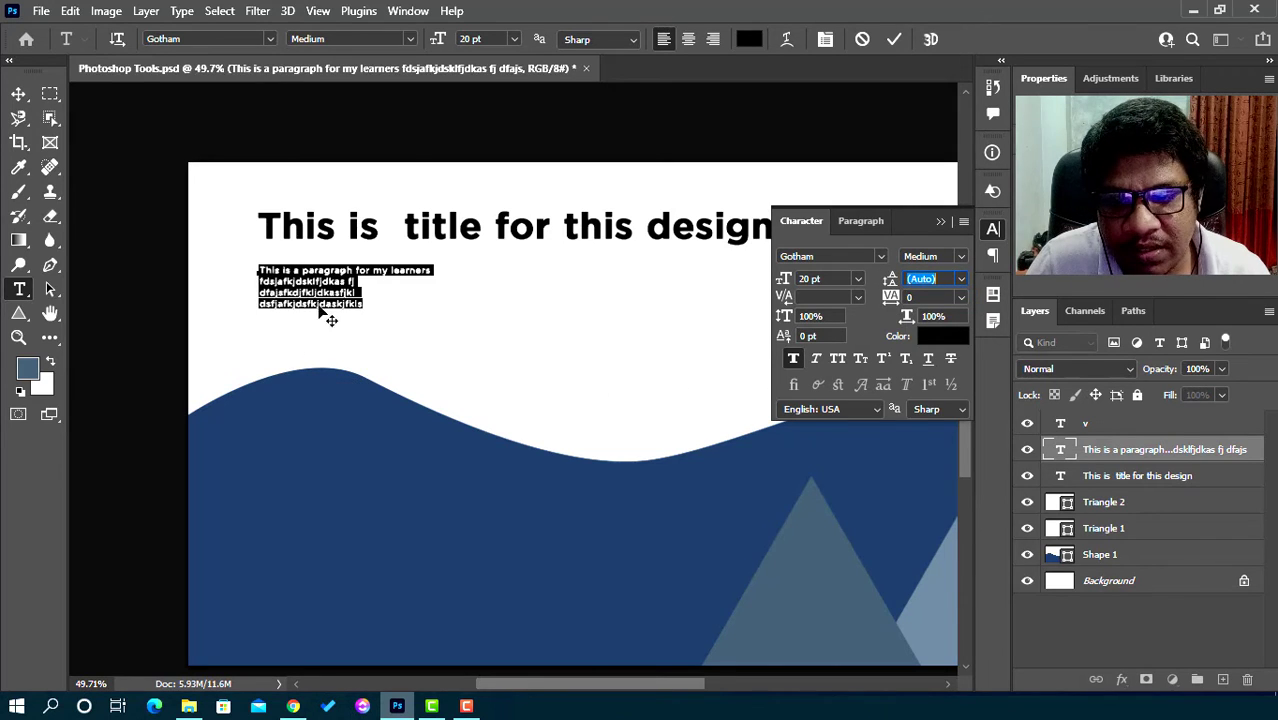
Reselect all four paragraph lines, collapse the Character settings and commit the text edit
{"action": "left_click", "coordinate": [364, 301]}
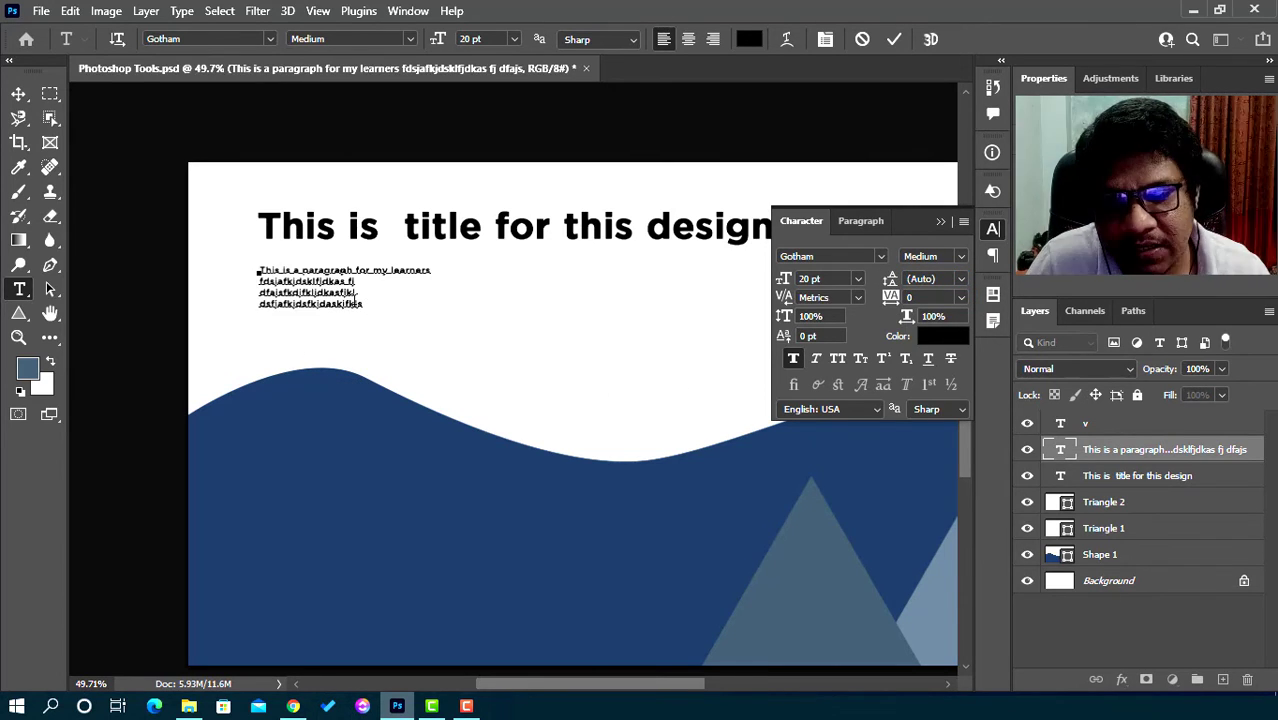
{"action": "left_click_drag", "start_coordinate": [362, 304], "coordinate": [192, 281]}
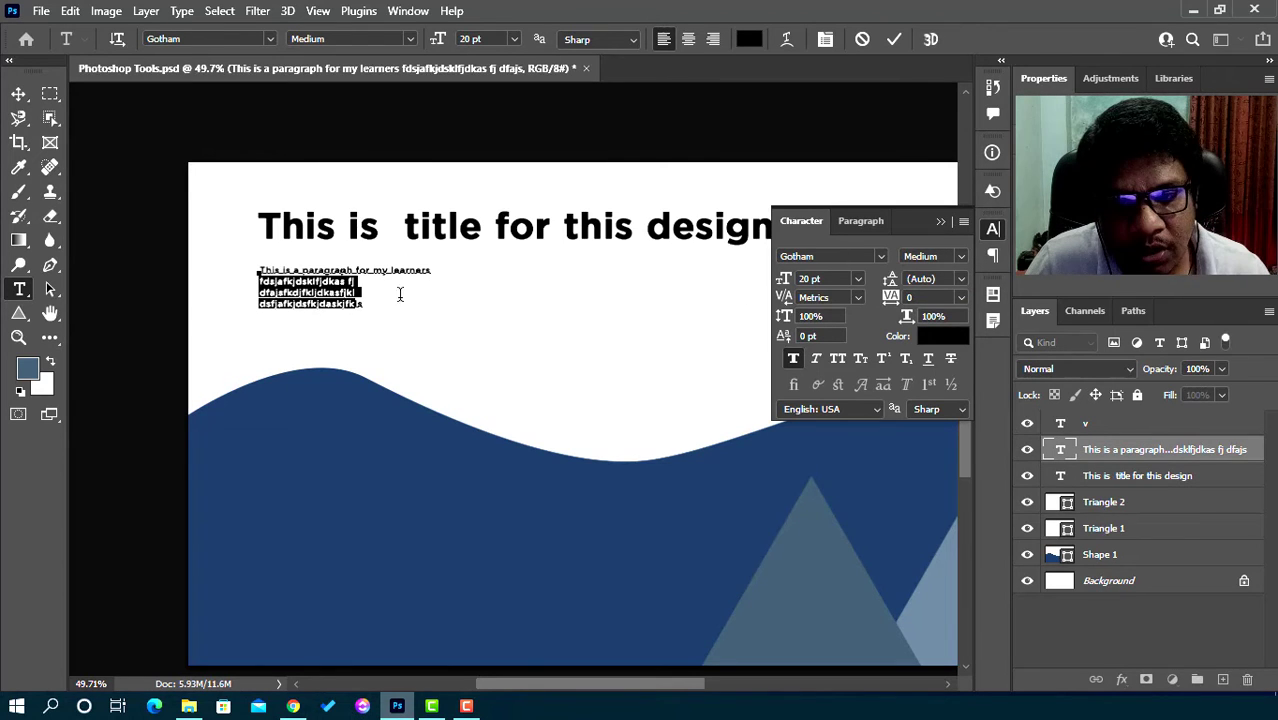
{"action": "left_click", "coordinate": [366, 303]}
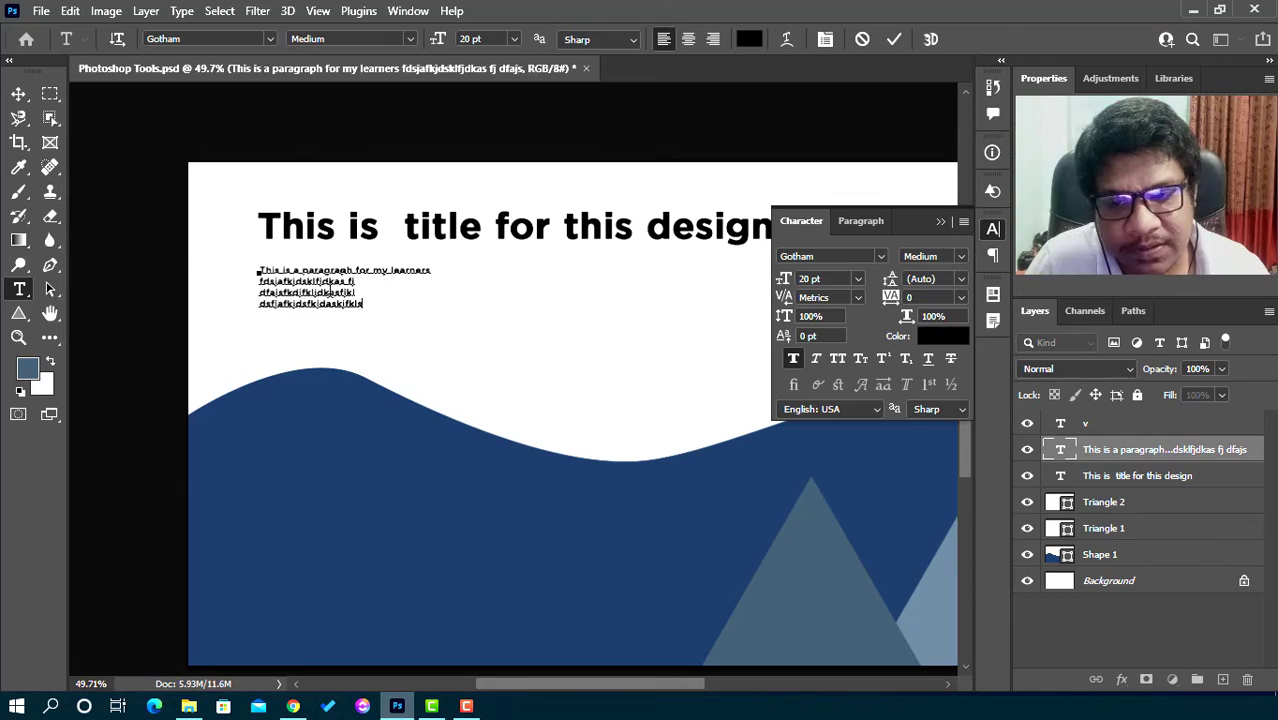
{"action": "left_click_drag", "start_coordinate": [366, 303], "coordinate": [234, 257]}
{"action": "left_click", "coordinate": [939, 223]}
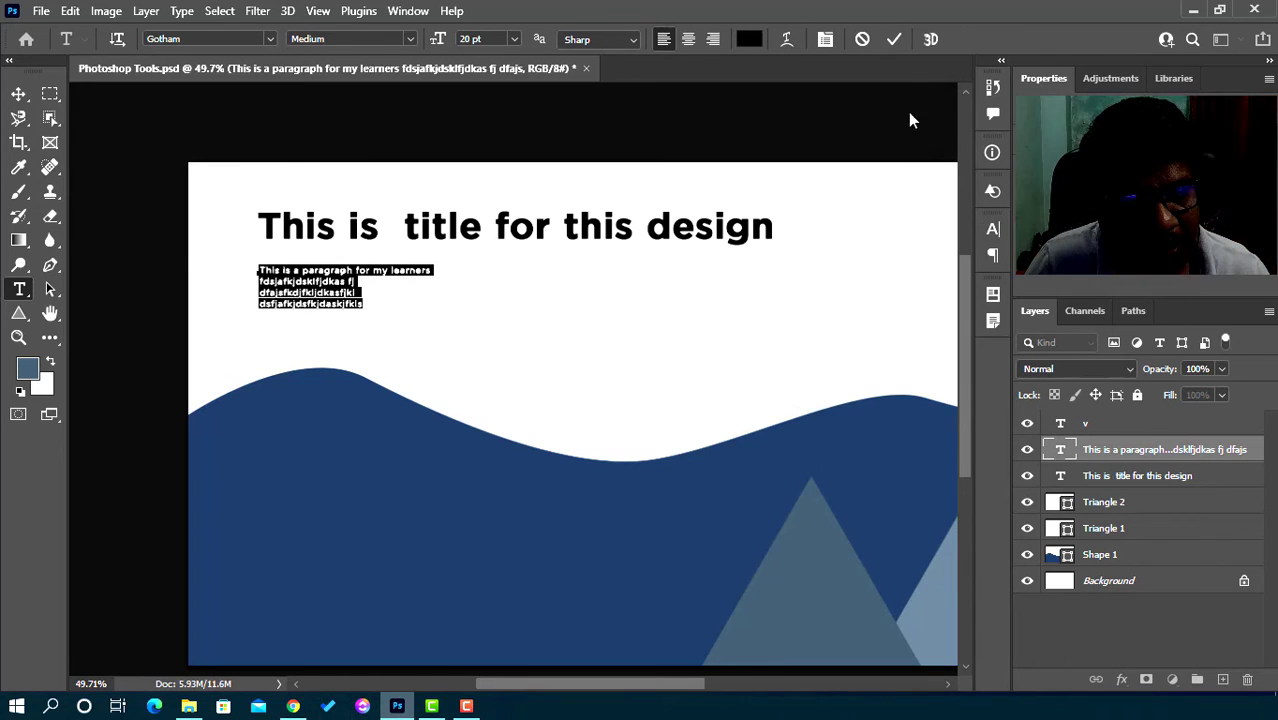
{"action": "left_click", "coordinate": [895, 40]}
{"action": "key", "text": "v"}
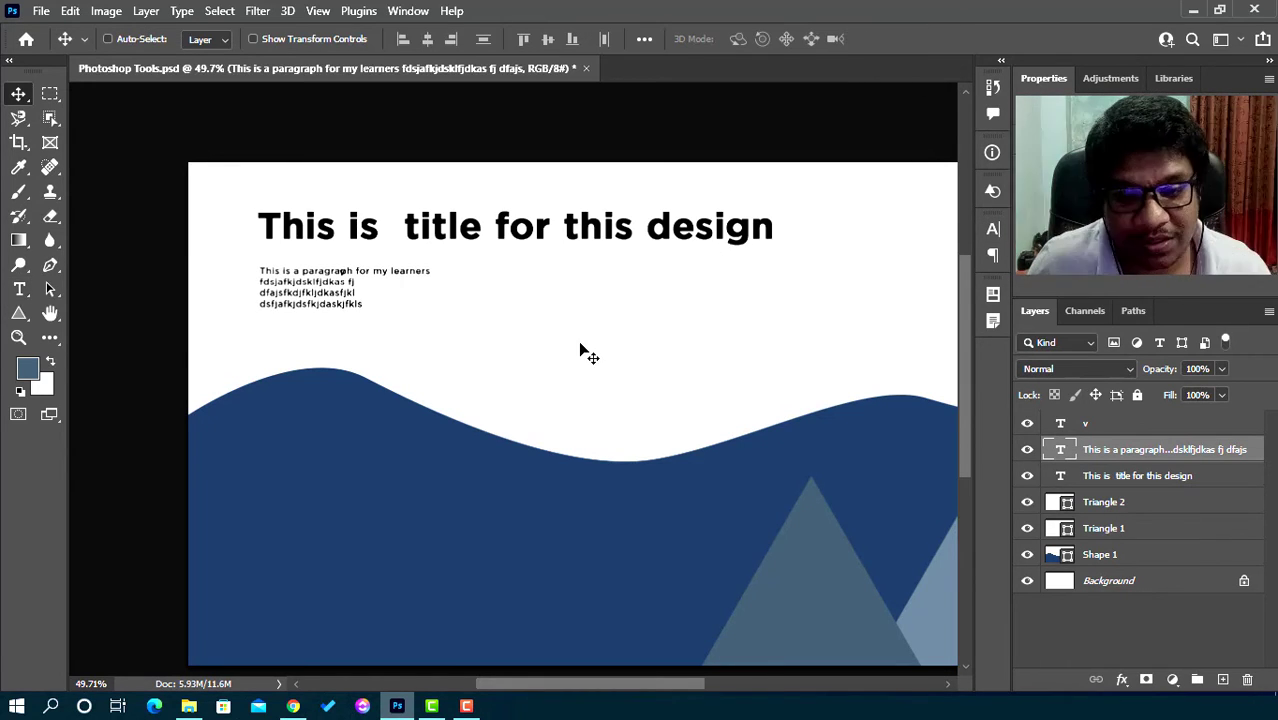
Delete the four-line paragraph layer and the stray "v" text layer below the title
{"action": "left_click", "coordinate": [285, 294]}
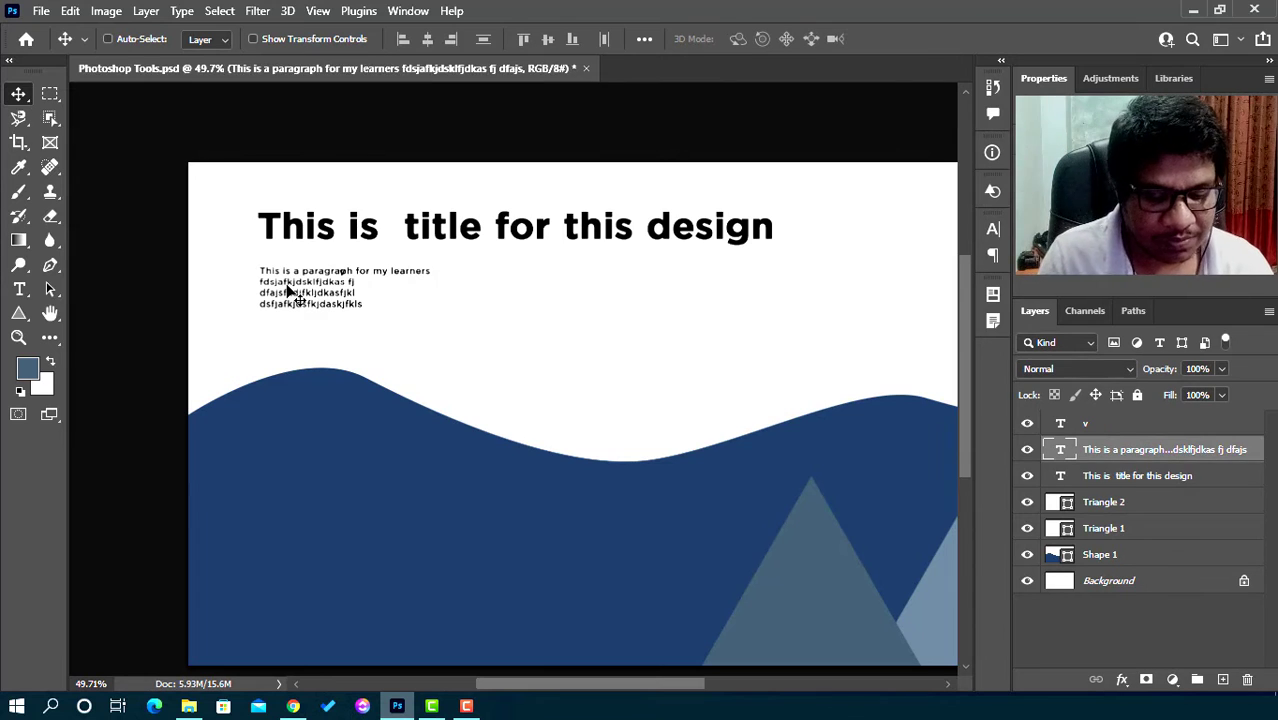
{"action": "key", "text": "Delete"}
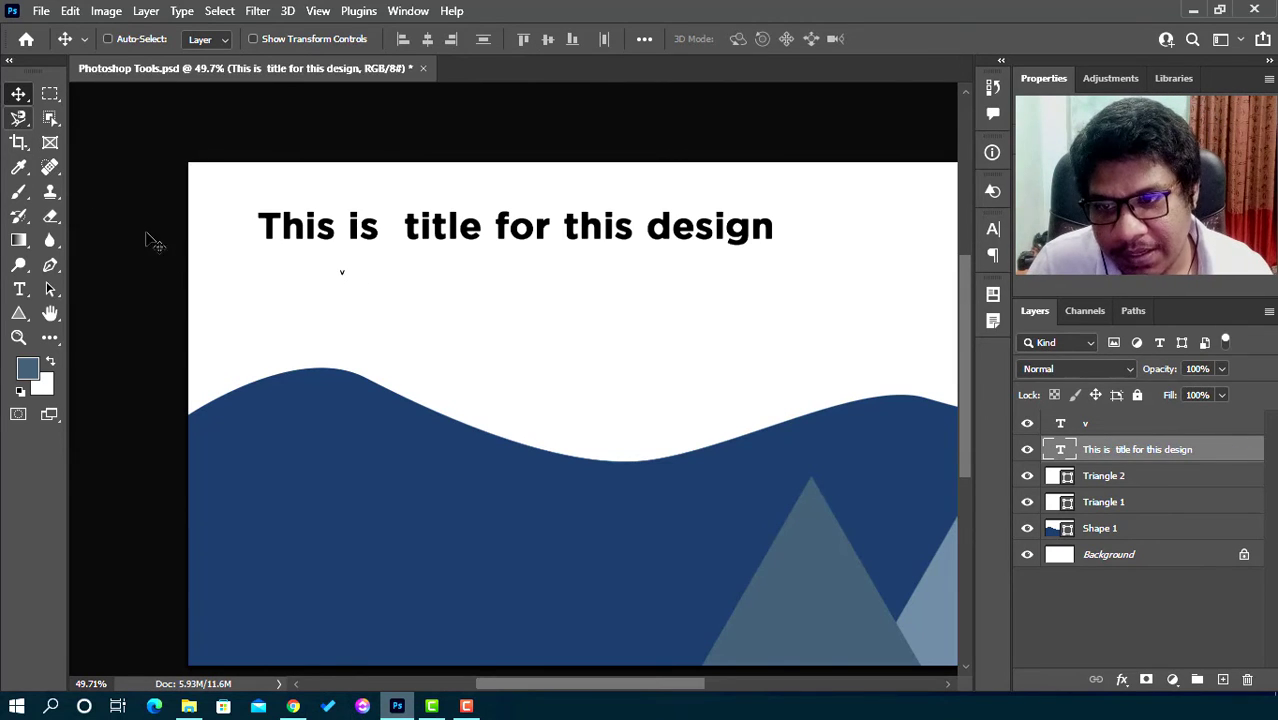
{"action": "left_click_drag", "start_coordinate": [373, 314], "coordinate": [312, 268]}
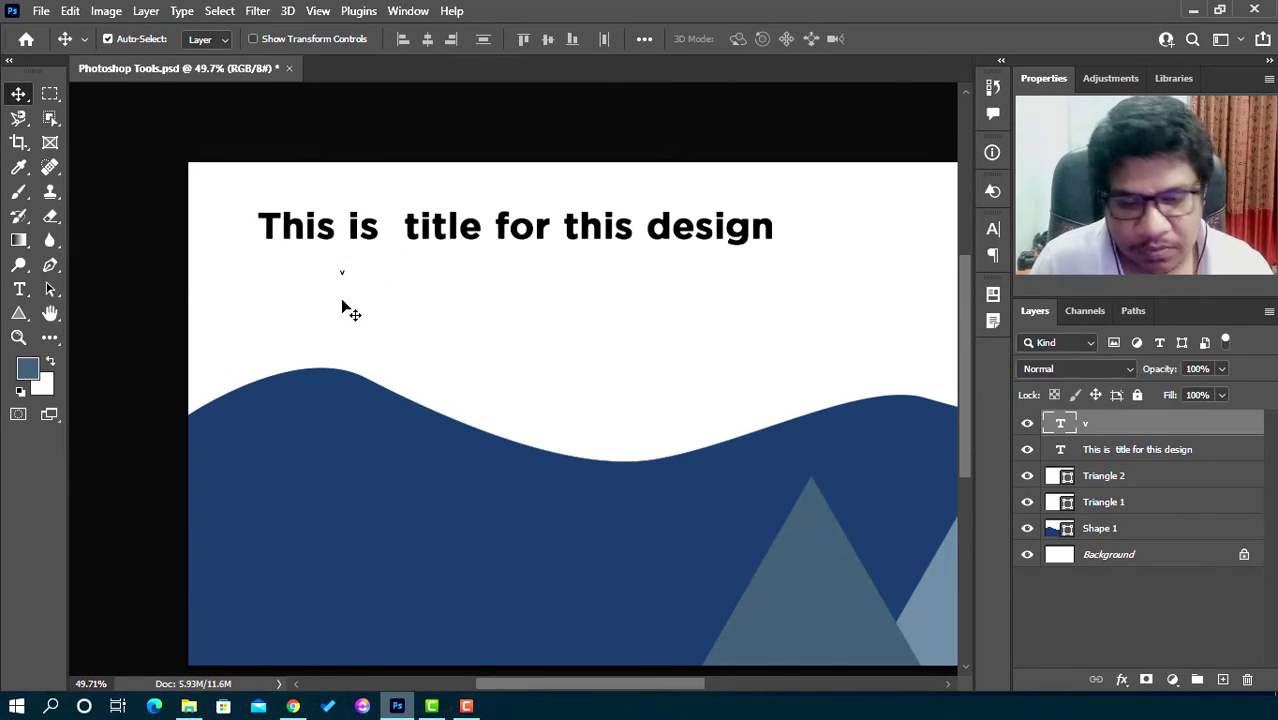
{"action": "key", "text": "Delete"}
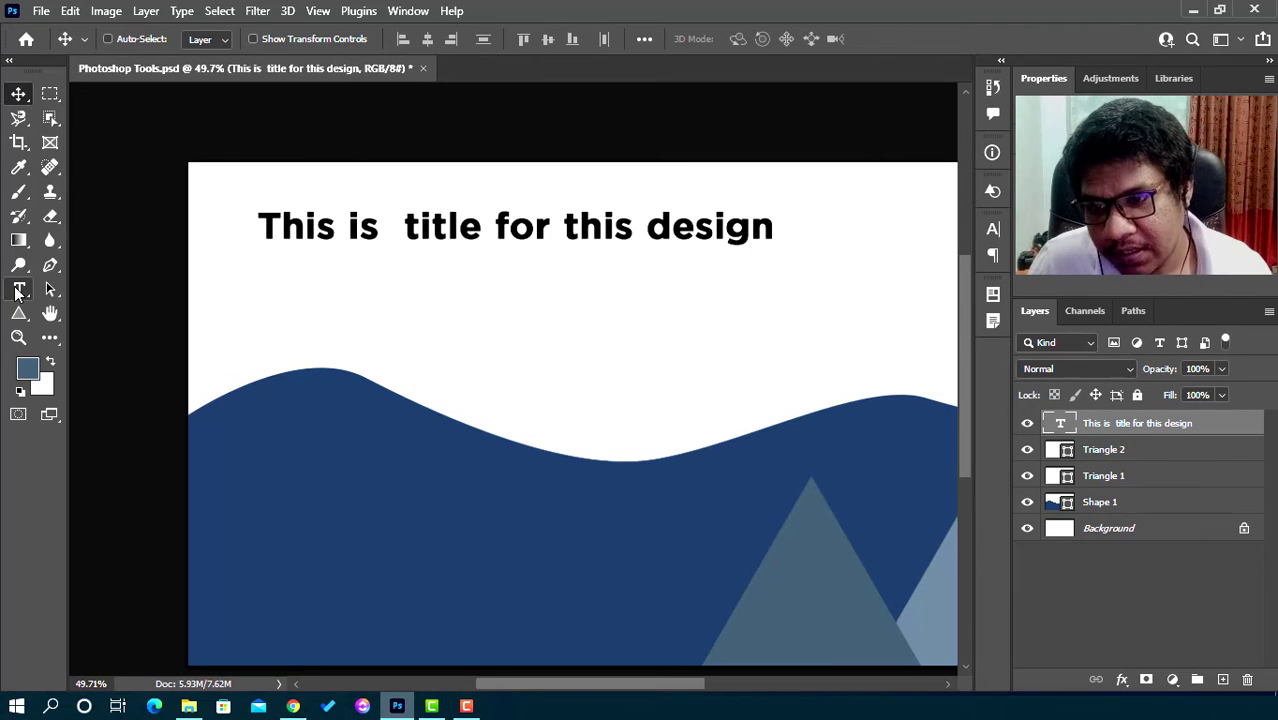
Draw a paragraph text box under the title, matching the title's width, and set its placeholder text to 24 pt
{"action": "left_click", "coordinate": [18, 290]}
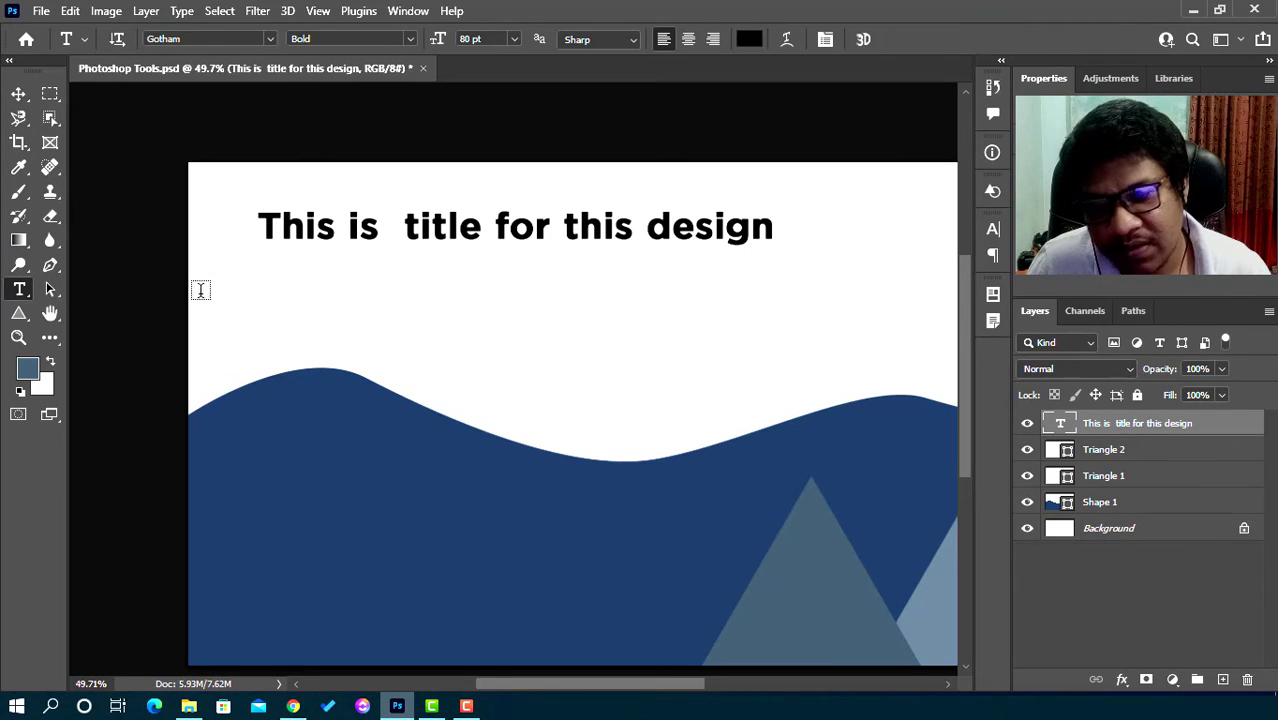
{"action": "left_click_drag", "start_coordinate": [258, 276], "coordinate": [778, 358]}
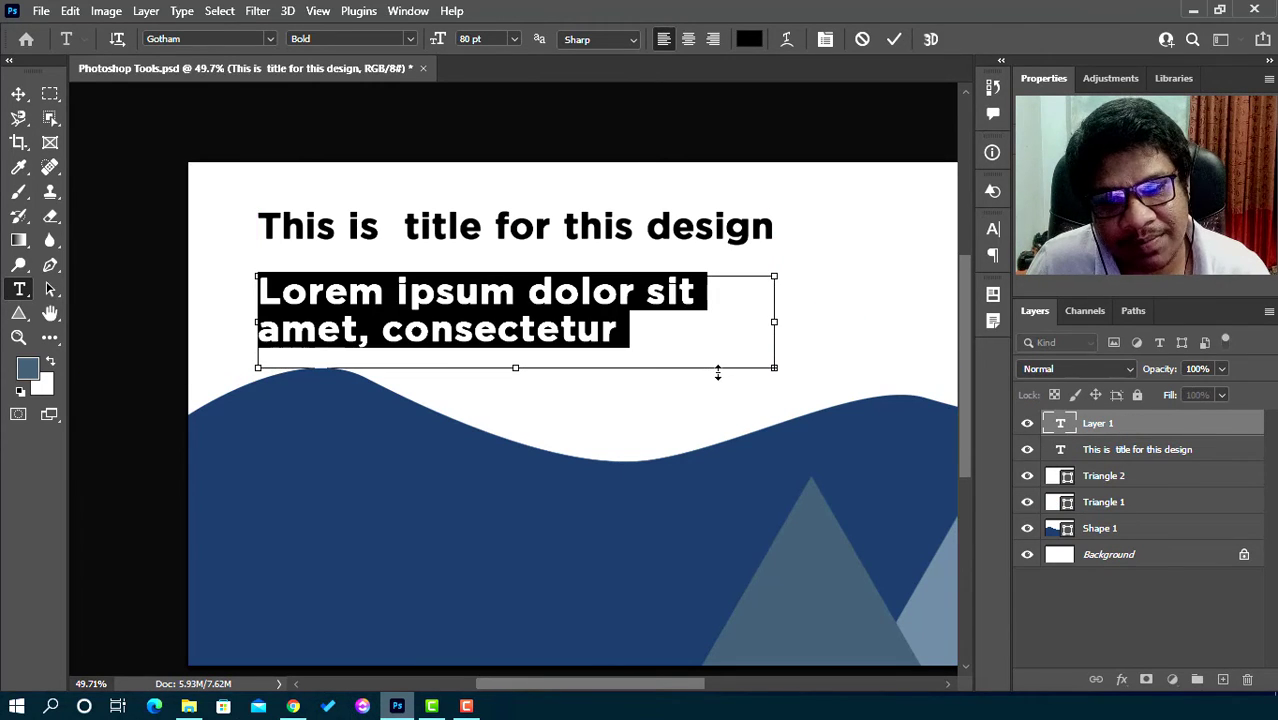
{"action": "left_click", "coordinate": [514, 39]}
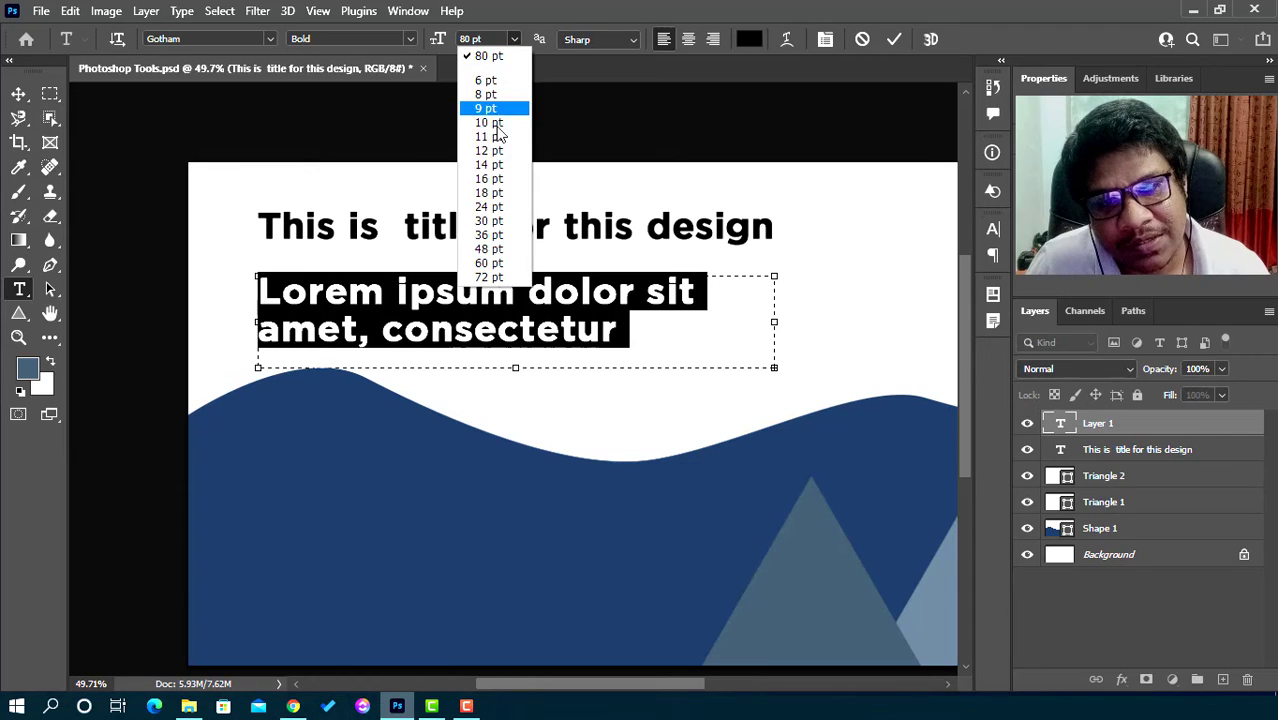
{"action": "left_click", "coordinate": [492, 207]}
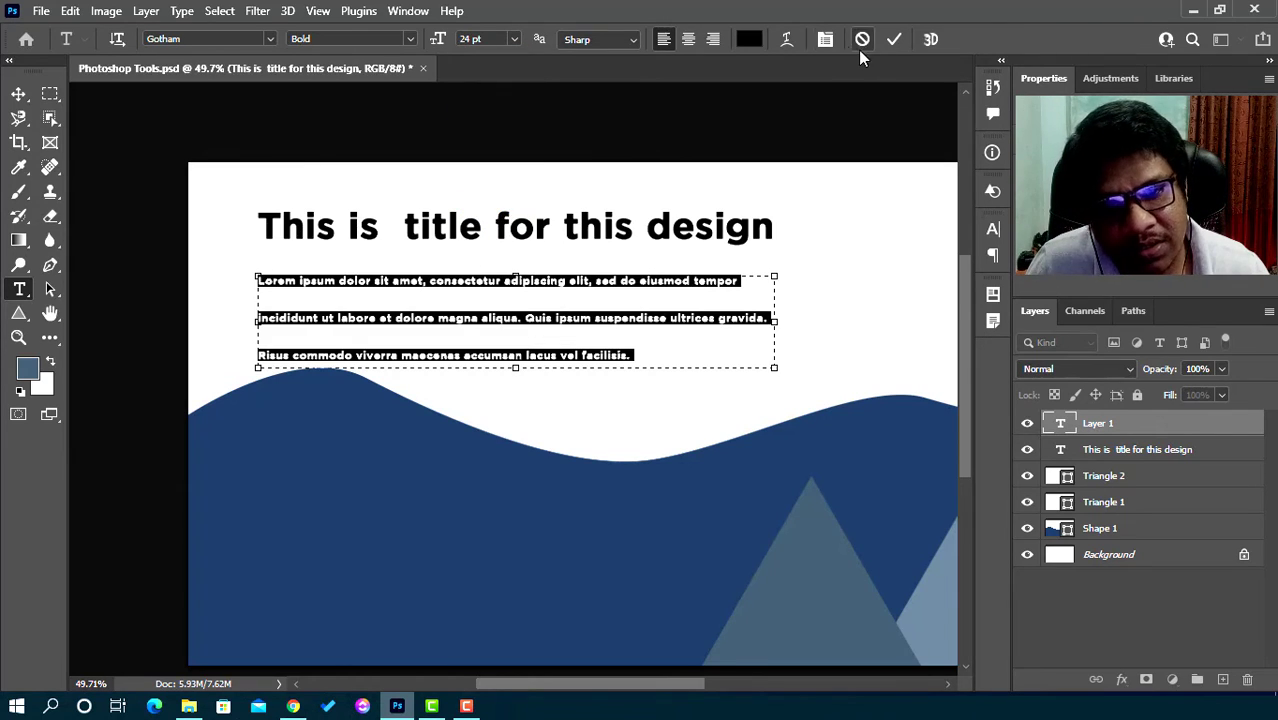
Set the paragraph text's leading to Auto and turn off its Faux Bold
{"action": "left_click", "coordinate": [824, 41]}
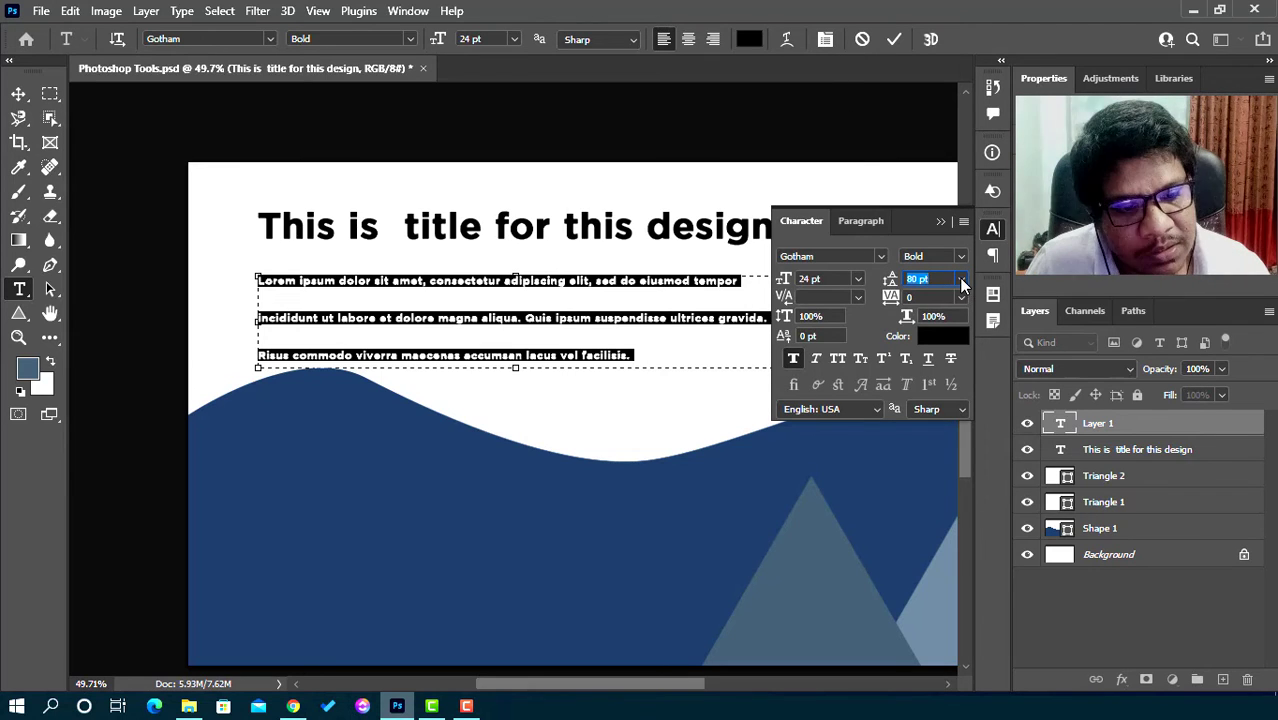
{"action": "left_click", "coordinate": [960, 279]}
{"action": "left_click", "coordinate": [940, 297]}
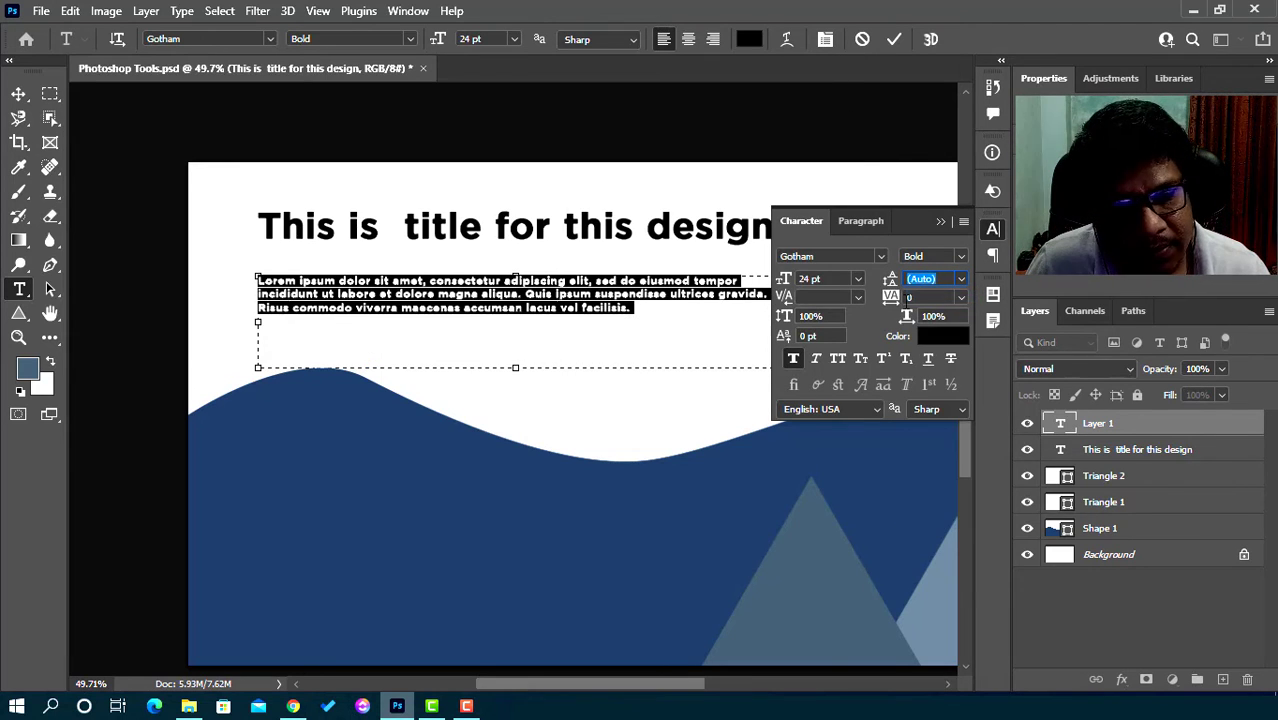
{"action": "left_click", "coordinate": [793, 358]}
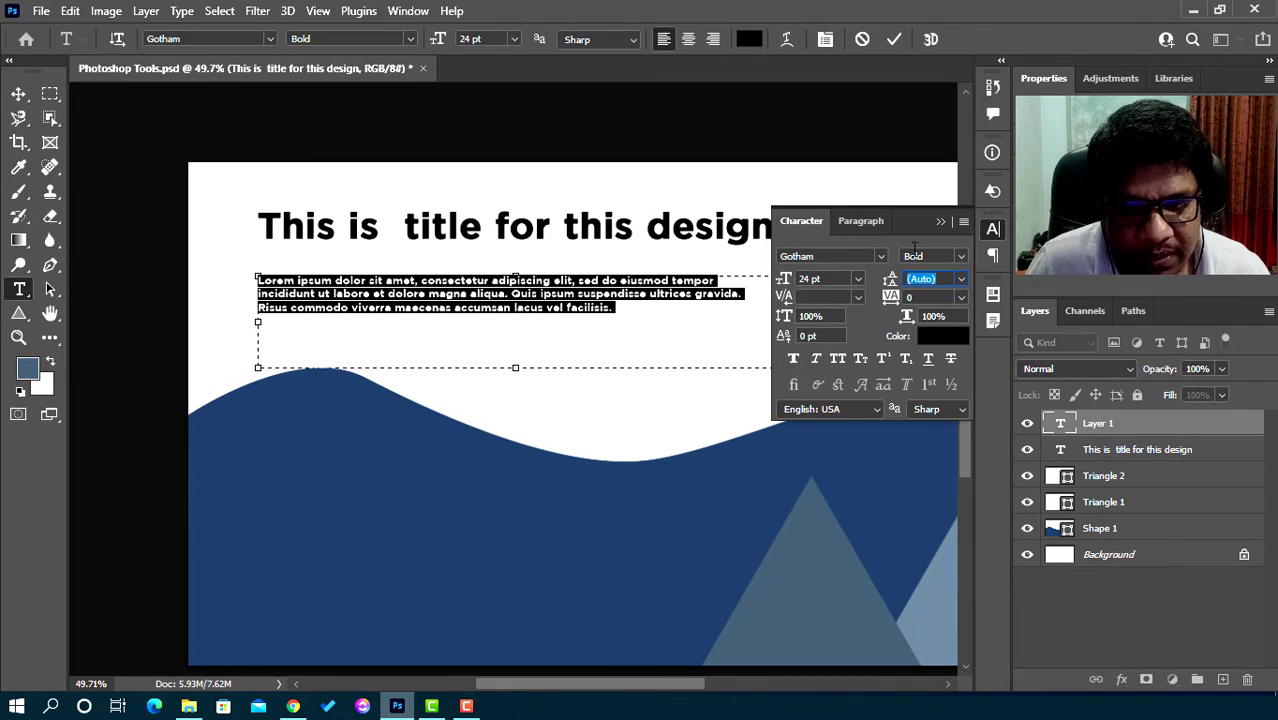
Set the paragraph text's font style to Book, commit the text edit and collapse the Character settings
{"action": "left_click", "coordinate": [955, 256]}
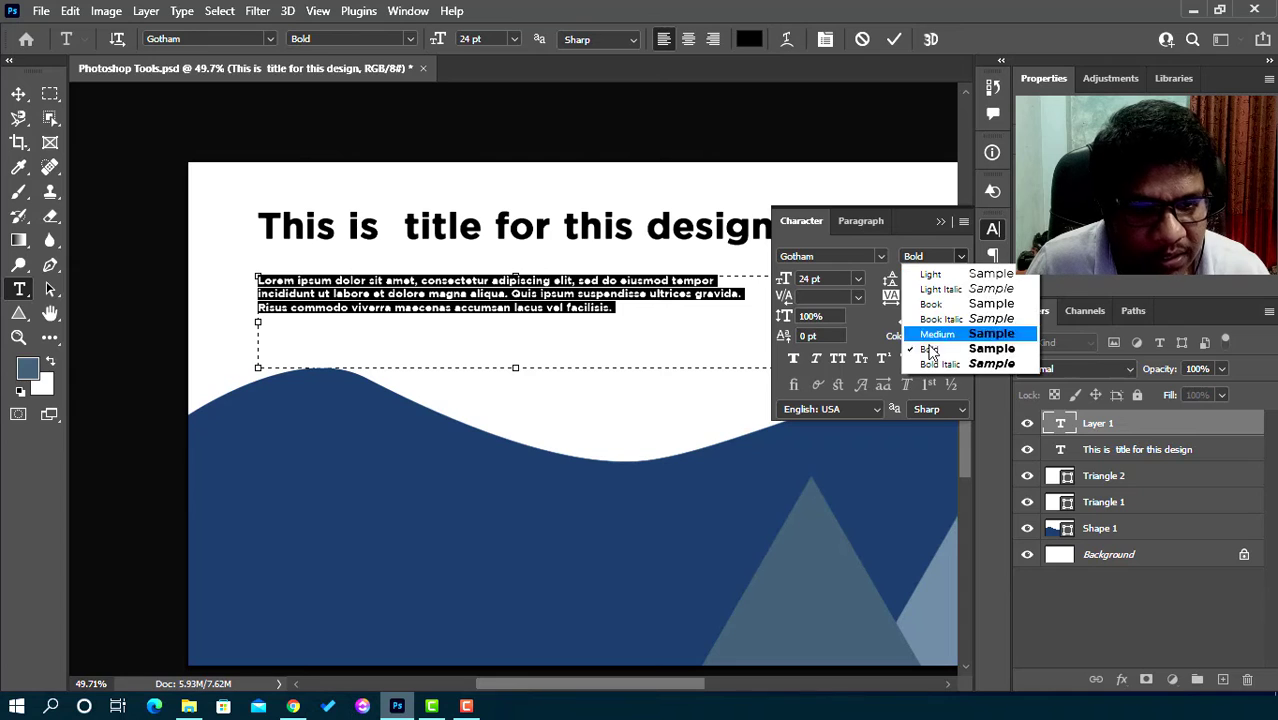
{"action": "left_click", "coordinate": [920, 305]}
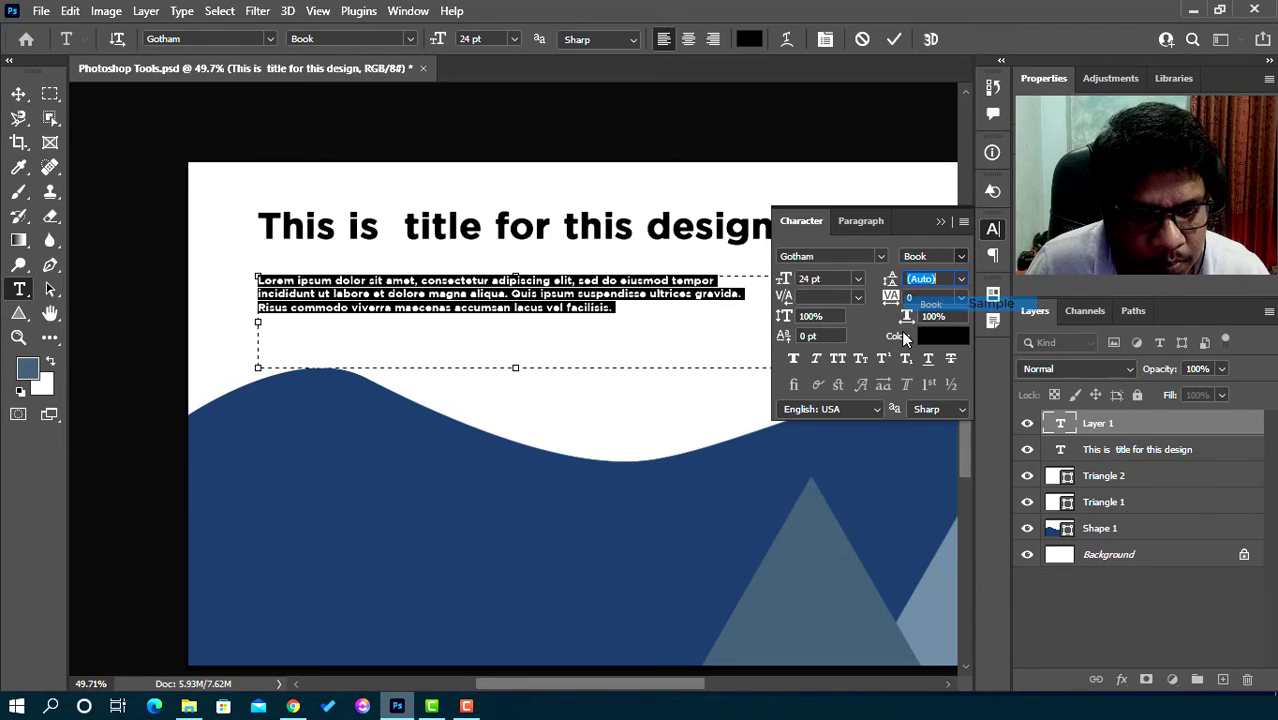
{"action": "left_click", "coordinate": [893, 39]}
{"action": "scroll", "coordinate": [418, 290], "scroll_direction": "up", "scroll_amount": 1}
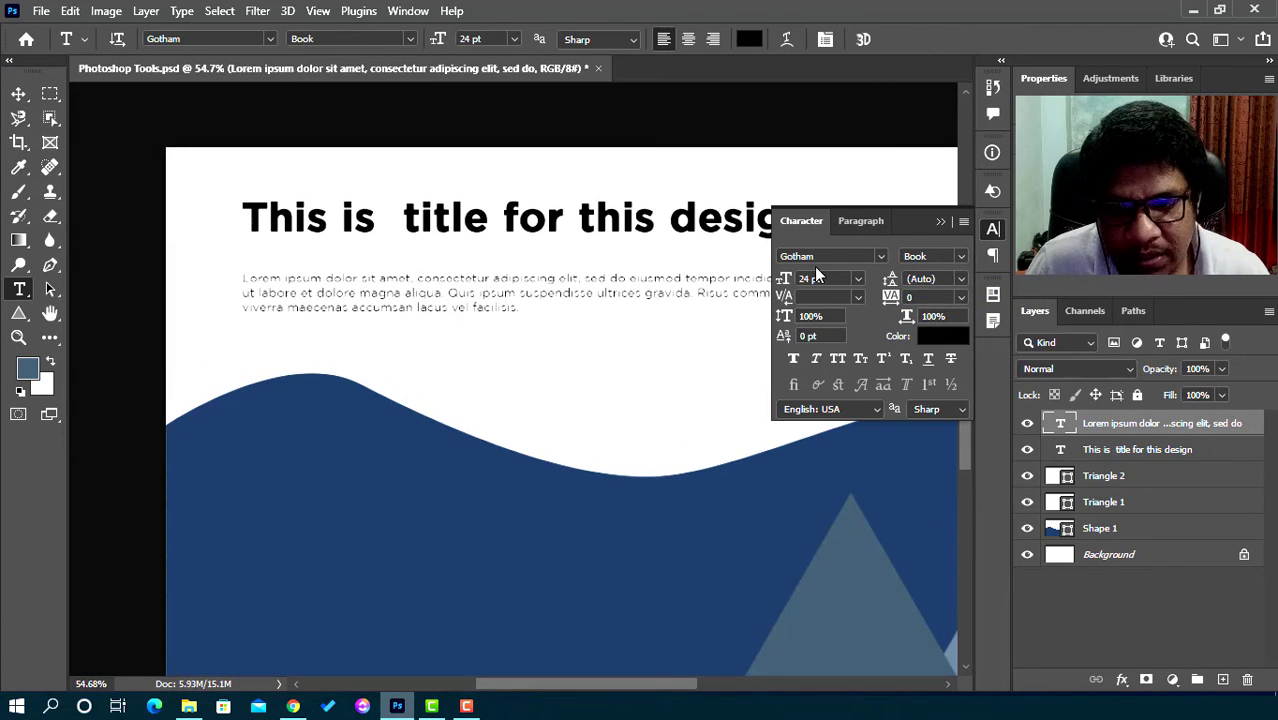
{"action": "left_click", "coordinate": [940, 222]}
Move the paragraph about 35 px up toward the title, keeping it aligned with the title's left edge
{"action": "key", "text": "v"}
{"action": "scroll", "coordinate": [320, 362], "scroll_direction": "down", "scroll_amount": 2}
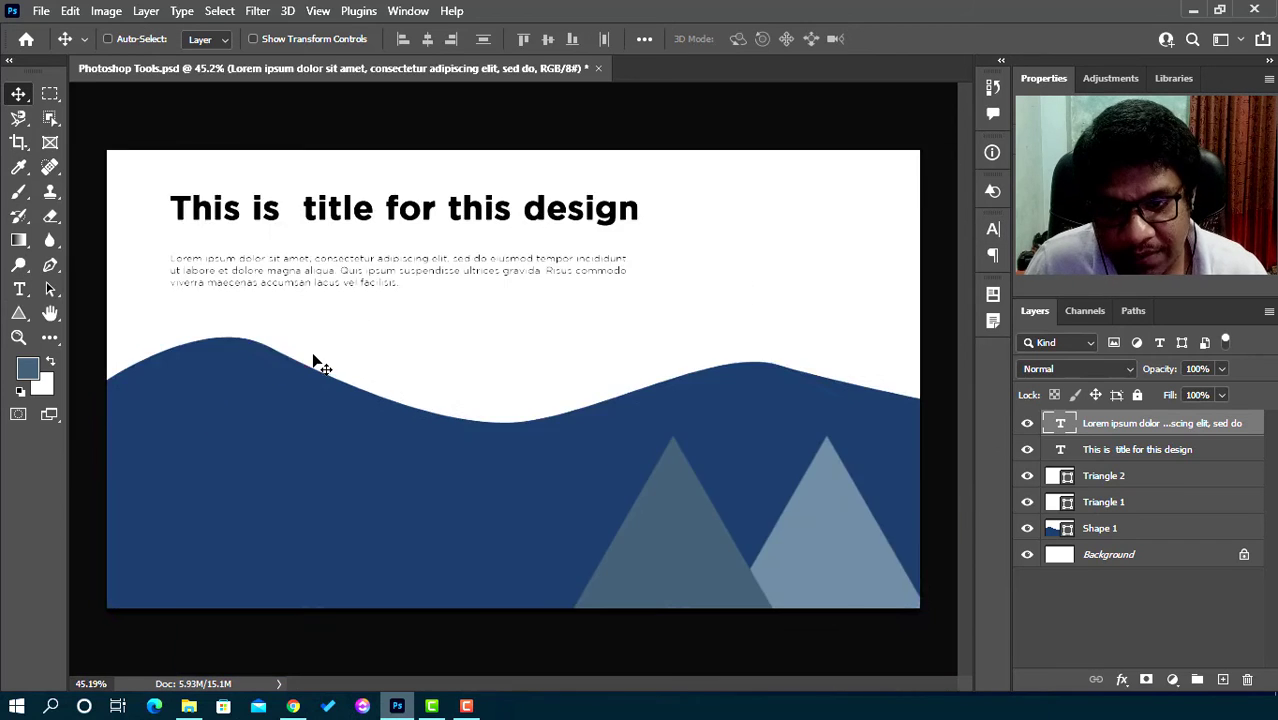
{"action": "scroll", "coordinate": [257, 297], "scroll_direction": "up", "scroll_amount": 2}
{"action": "left_click_drag", "start_coordinate": [277, 280], "coordinate": [268, 267]}
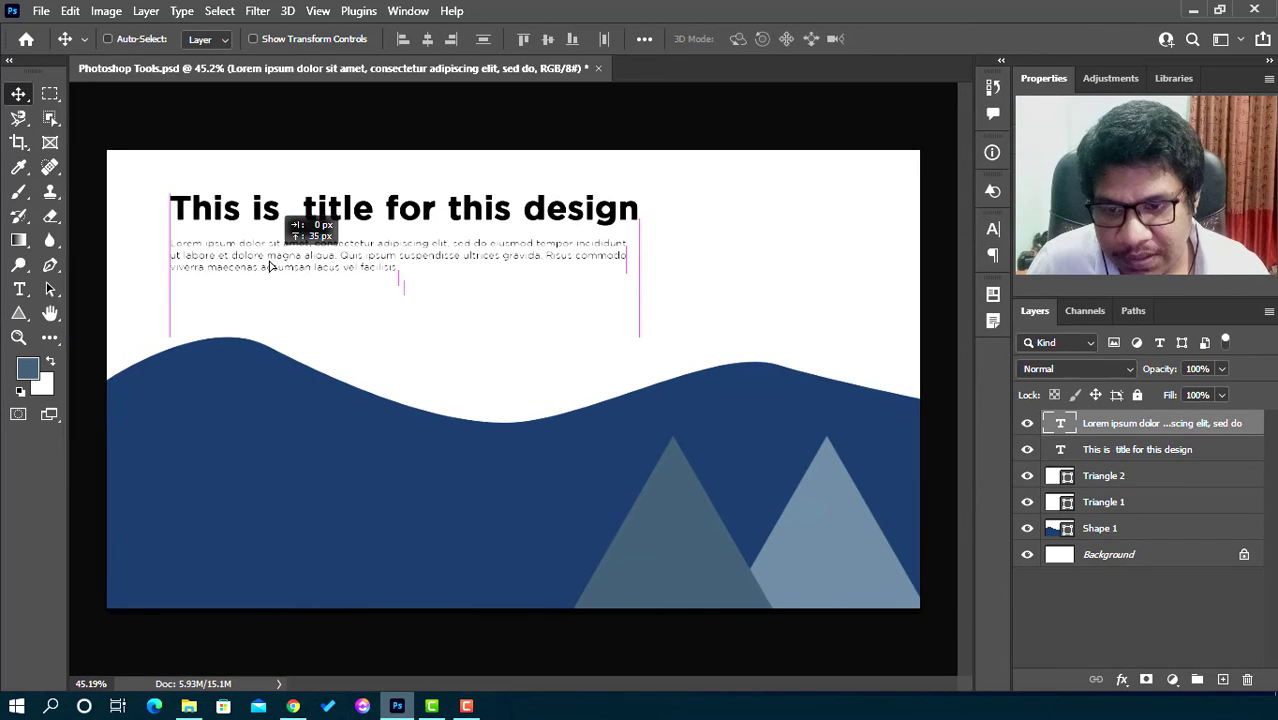
Select the title and paragraph together and move them straight down onto the lower part of the blue wave
{"action": "left_click_drag", "start_coordinate": [269, 177], "coordinate": [334, 293]}
{"action": "left_click_drag", "start_coordinate": [337, 231], "coordinate": [337, 510]}
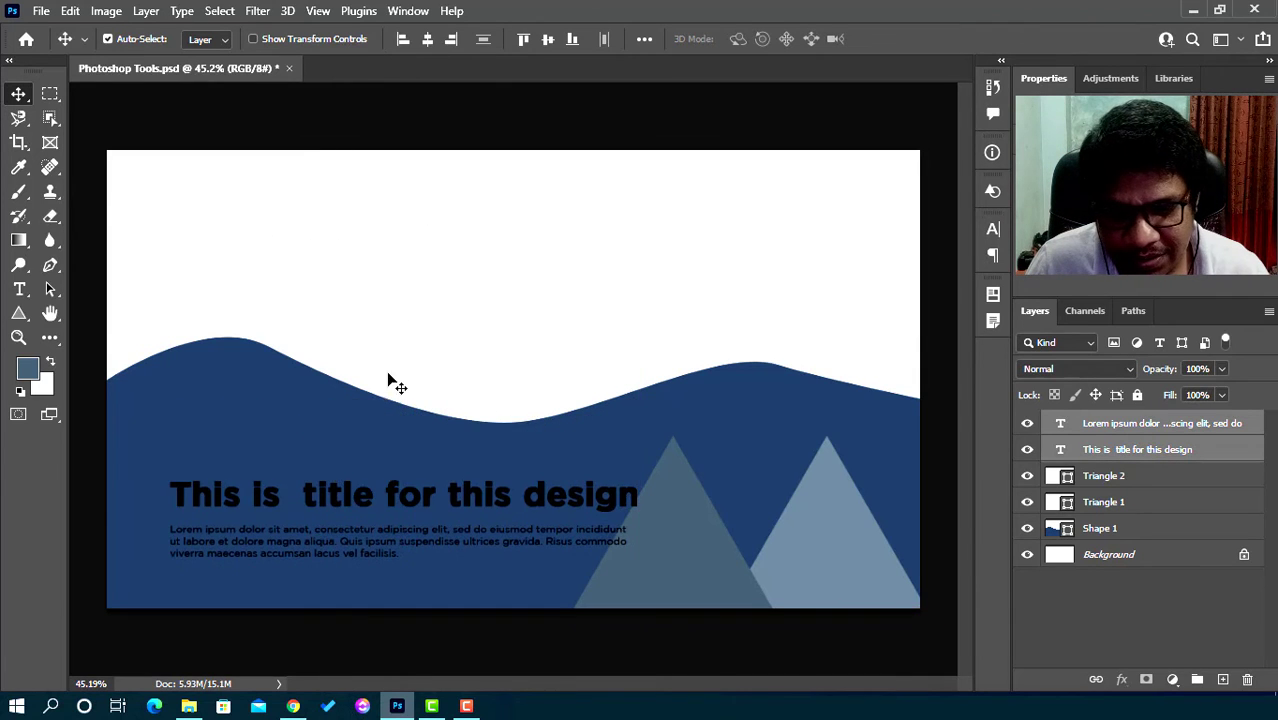
{"action": "scroll", "coordinate": [387, 450], "scroll_direction": "down", "scroll_amount": 2}
{"action": "scroll", "coordinate": [387, 450], "scroll_direction": "up", "scroll_amount": 2}
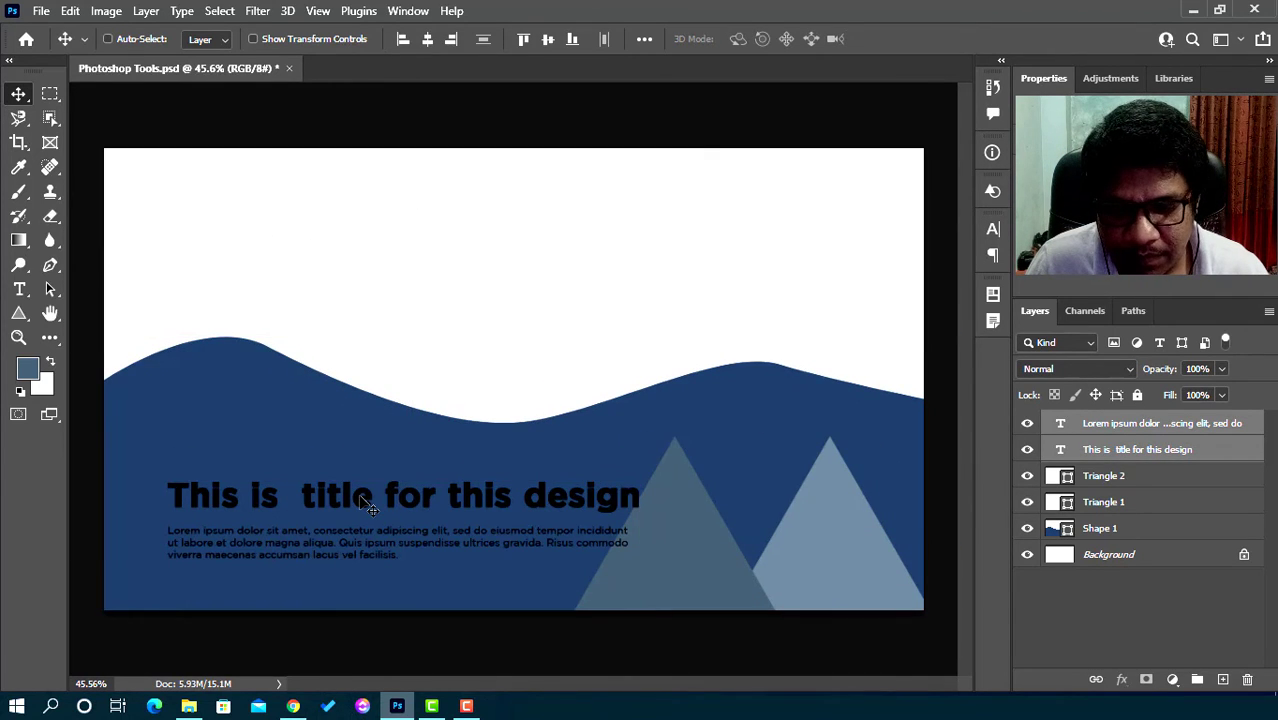
Change the title's text color to white and commit the edit
{"action": "left_click", "coordinate": [389, 319], "text": "ctrl"}
{"action": "scroll", "coordinate": [389, 334], "scroll_direction": "down", "scroll_amount": 4}
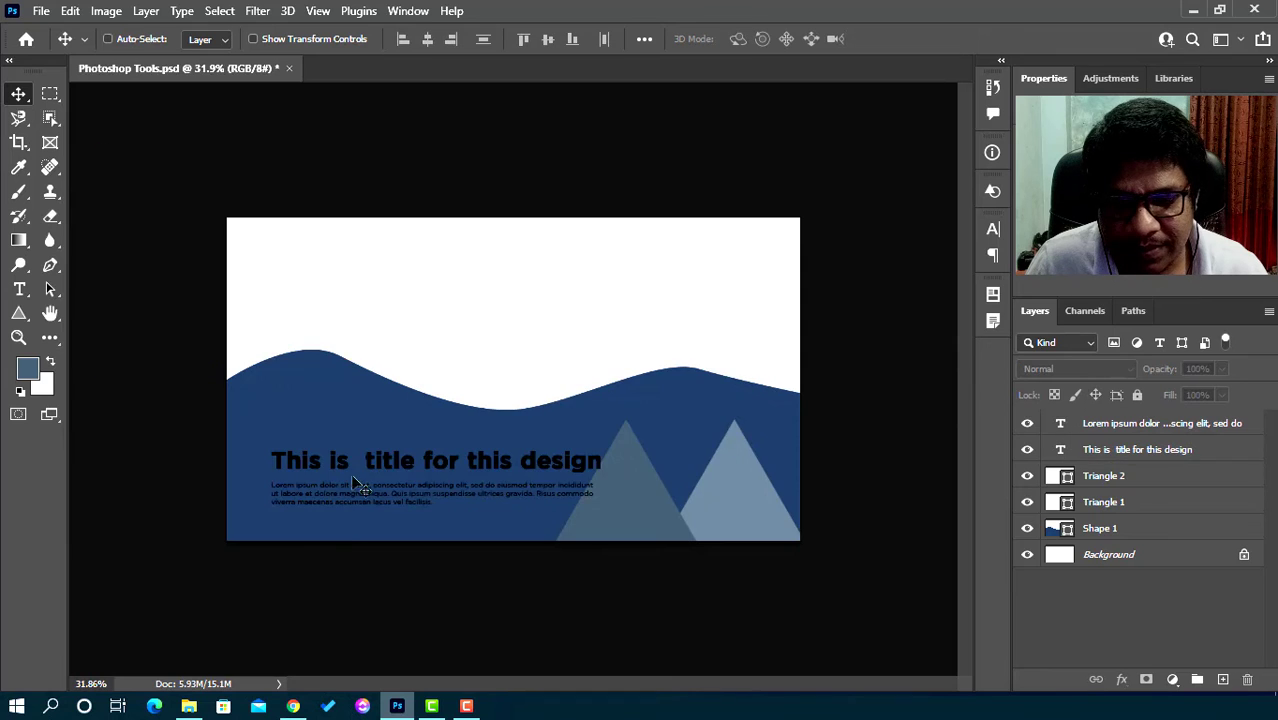
{"action": "scroll", "coordinate": [390, 475], "scroll_direction": "up", "scroll_amount": 2}
{"action": "double_click", "coordinate": [390, 480]}
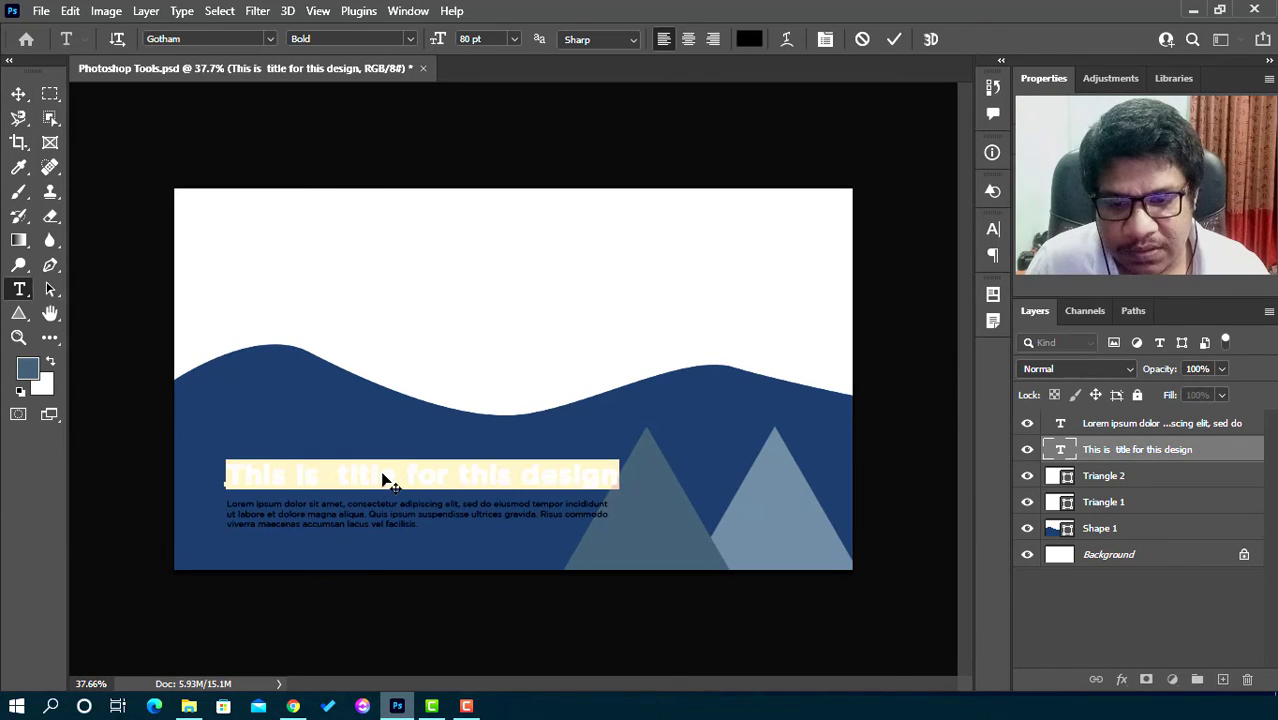
{"action": "left_click", "coordinate": [747, 37]}
{"action": "left_click", "coordinate": [781, 252]}
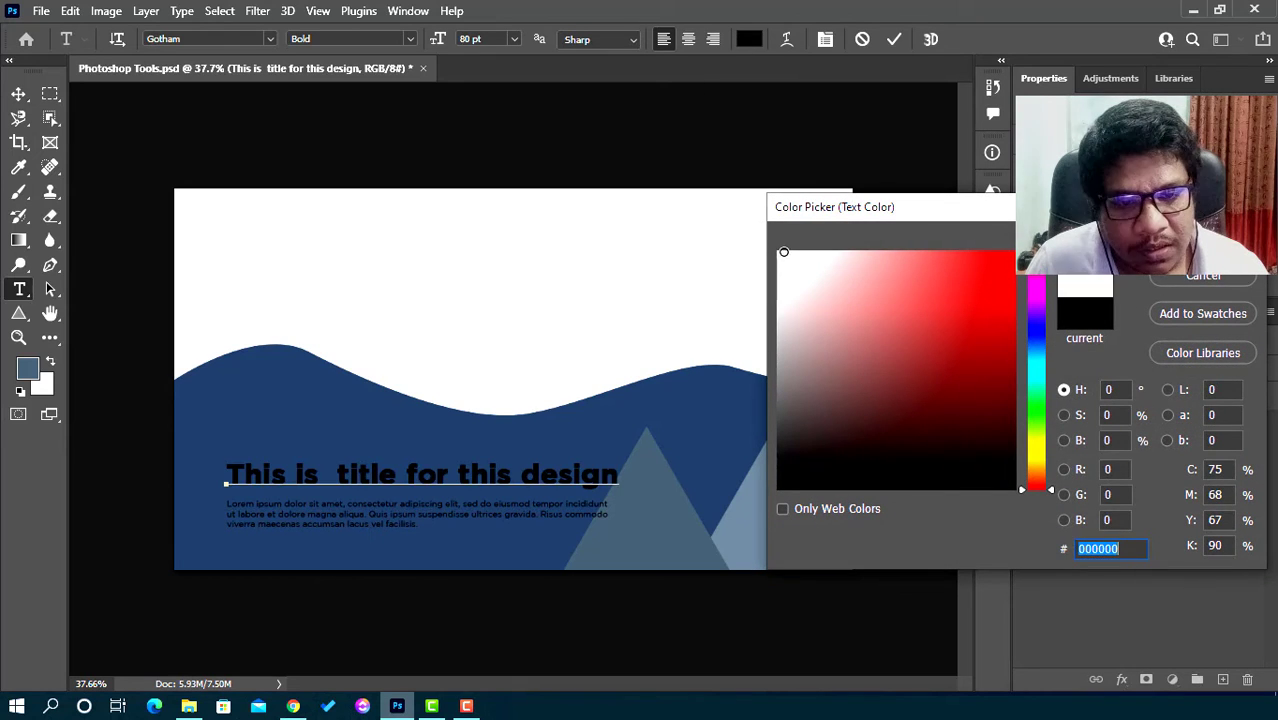
{"action": "key", "text": "Return"}
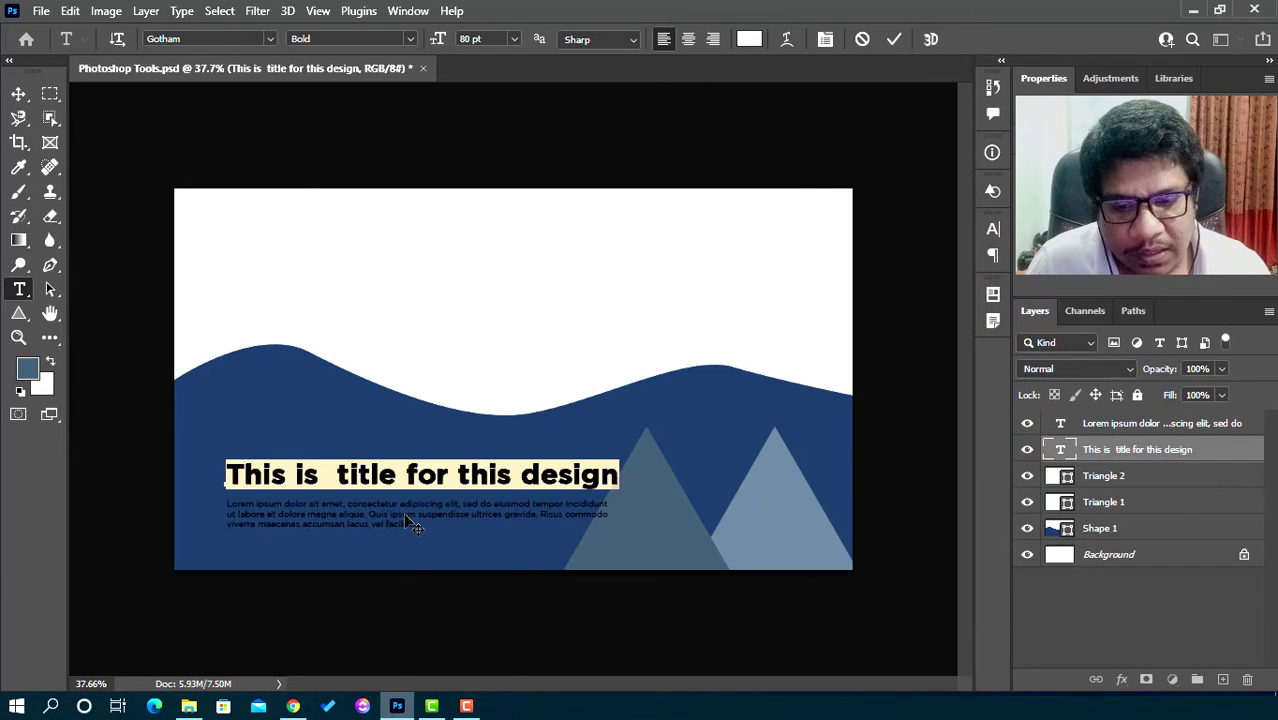
{"action": "key", "text": "ctrl+Return"}
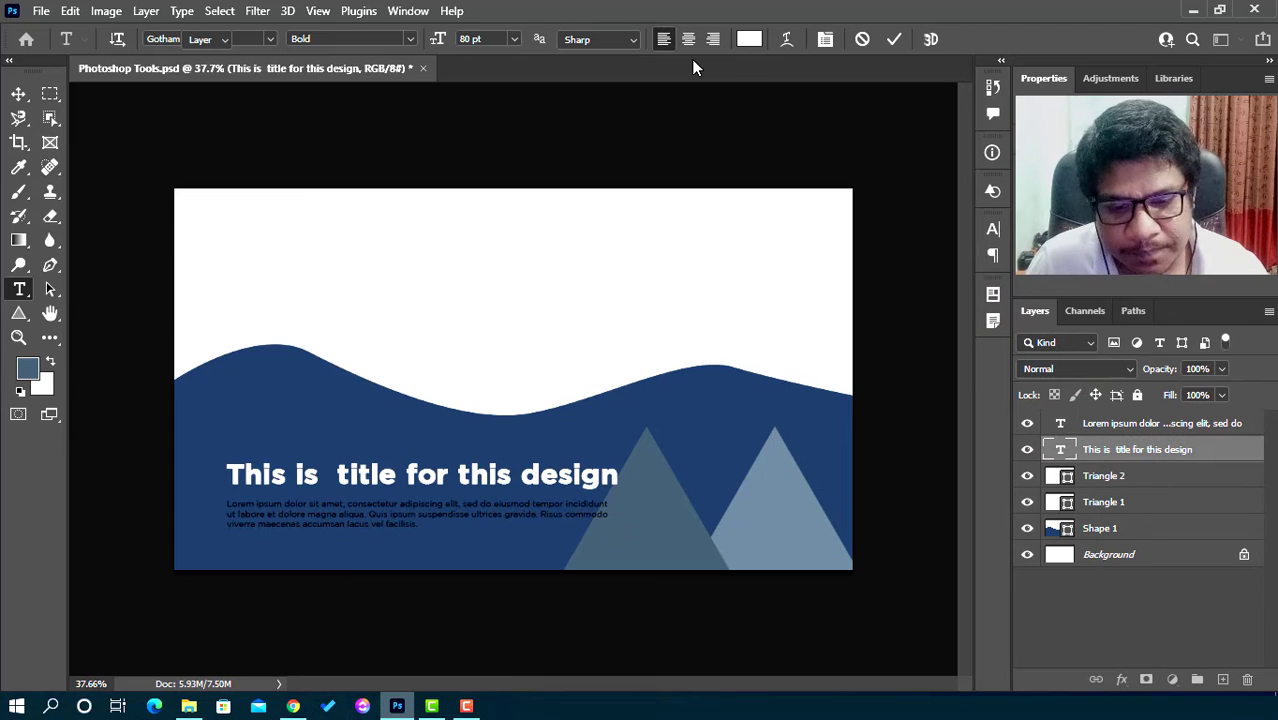
Change the paragraph's text color to white (ffffff)
{"action": "key", "text": "v"}
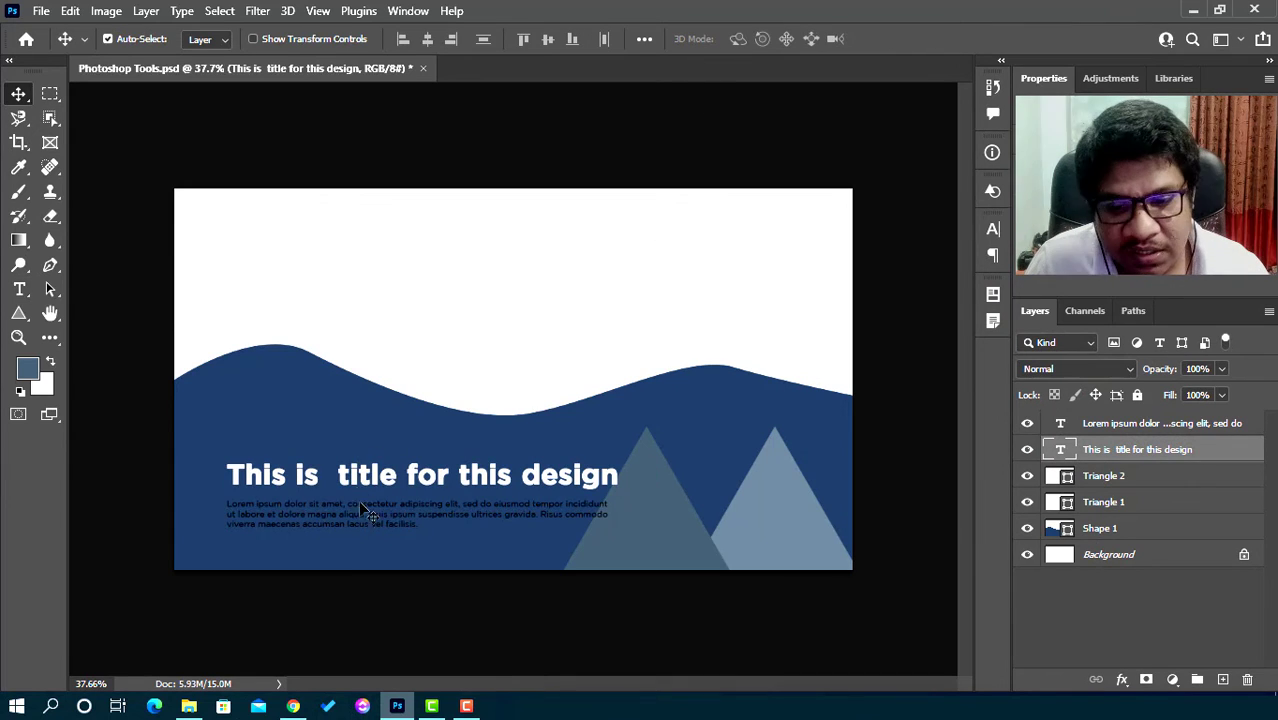
{"action": "left_click", "coordinate": [364, 530], "text": "ctrl"}
{"action": "double_click", "coordinate": [367, 533]}
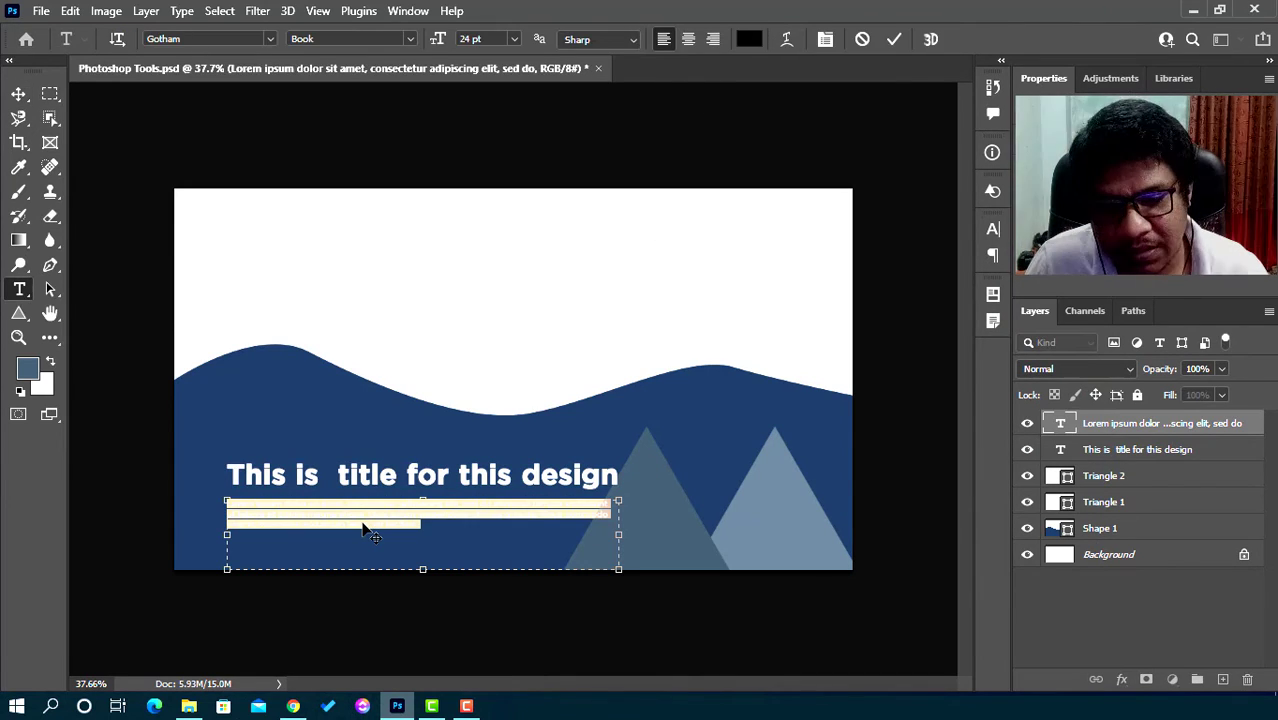
{"action": "left_click", "coordinate": [749, 39]}
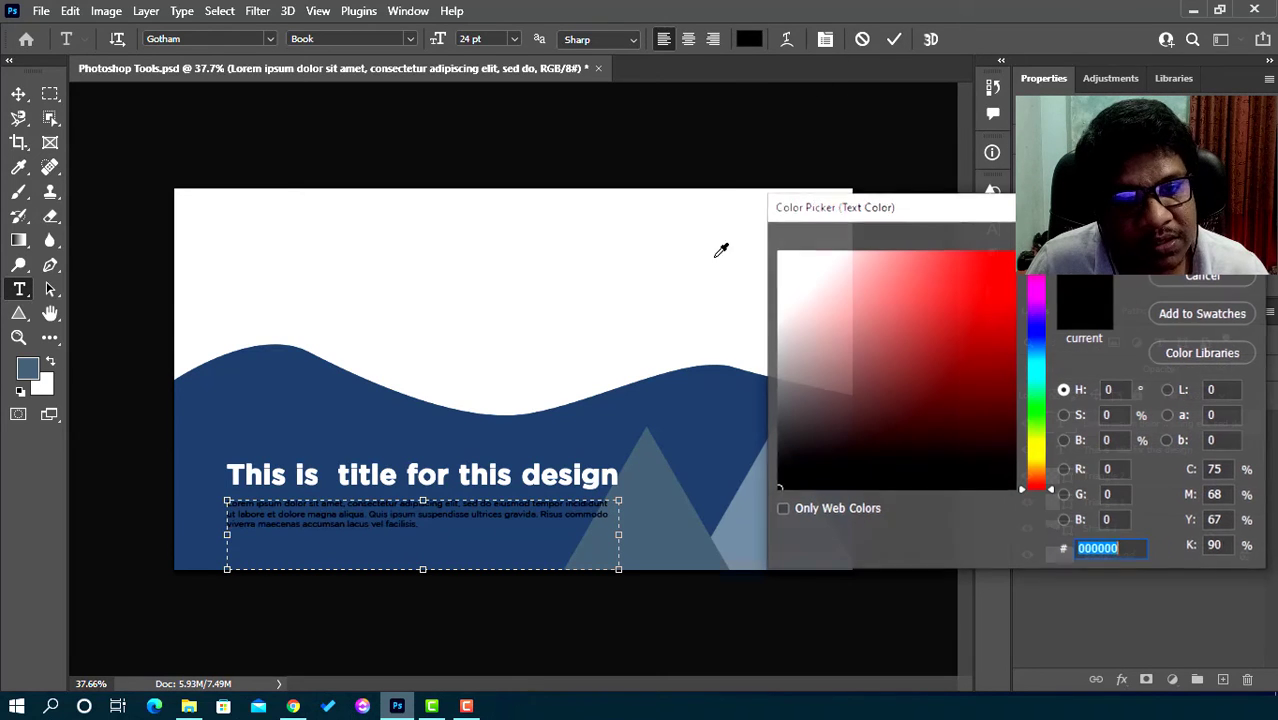
{"action": "left_click", "coordinate": [781, 252]}
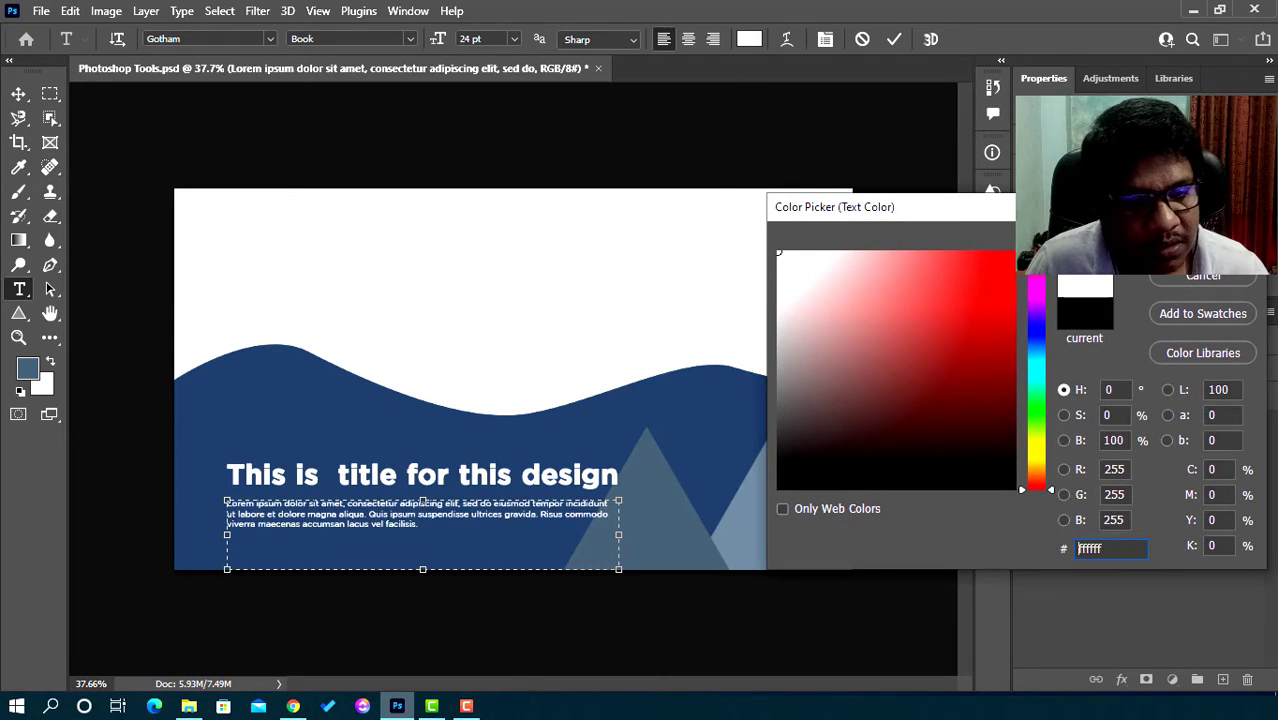
{"action": "key", "text": "Return"}
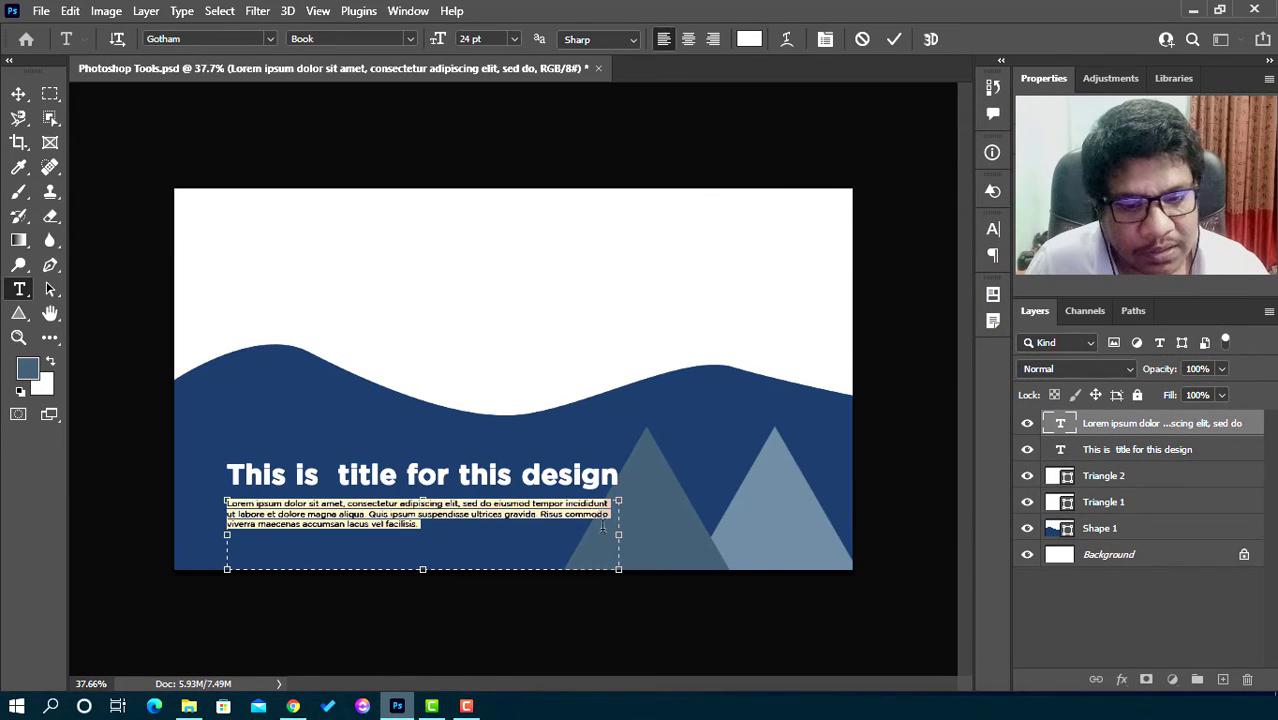
Narrow the paragraph text box to about two thirds of the title's width and commit the edit
{"action": "left_click_drag", "start_coordinate": [617, 541], "coordinate": [485, 535]}
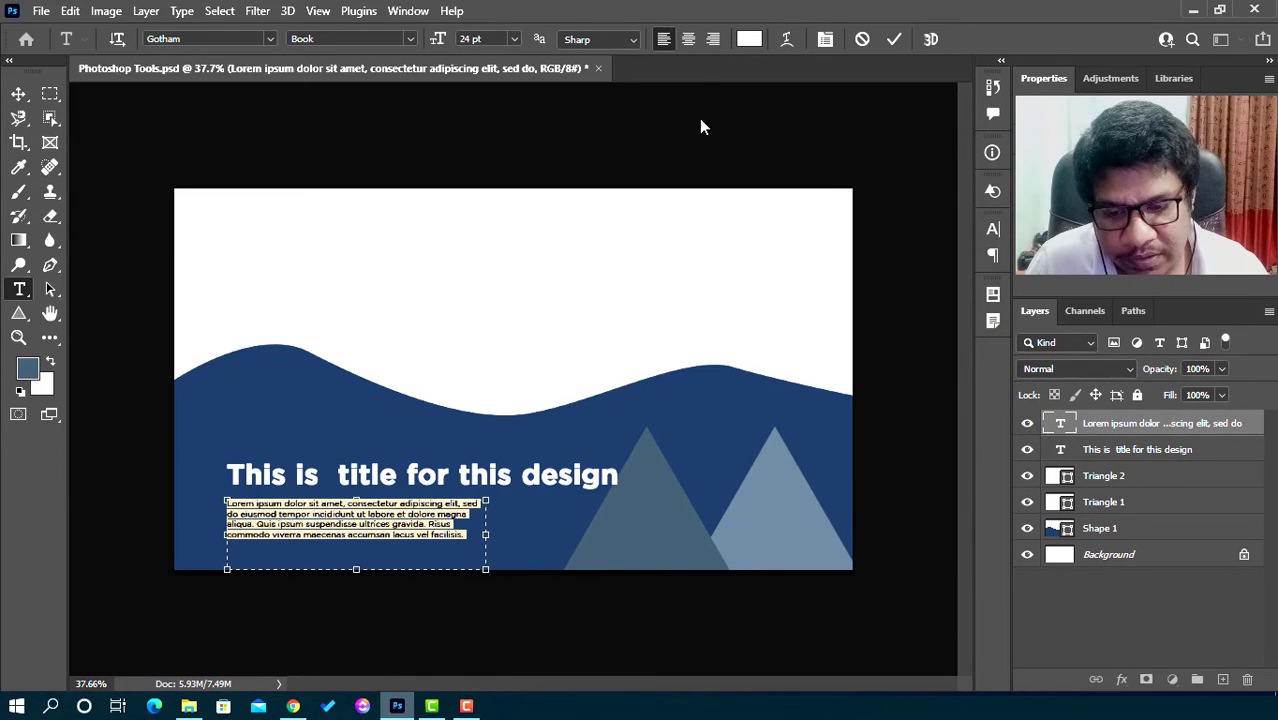
{"action": "left_click", "coordinate": [894, 39]}
{"action": "key", "text": "v"}
{"action": "scroll", "coordinate": [394, 560], "scroll_direction": "down", "scroll_amount": 3}
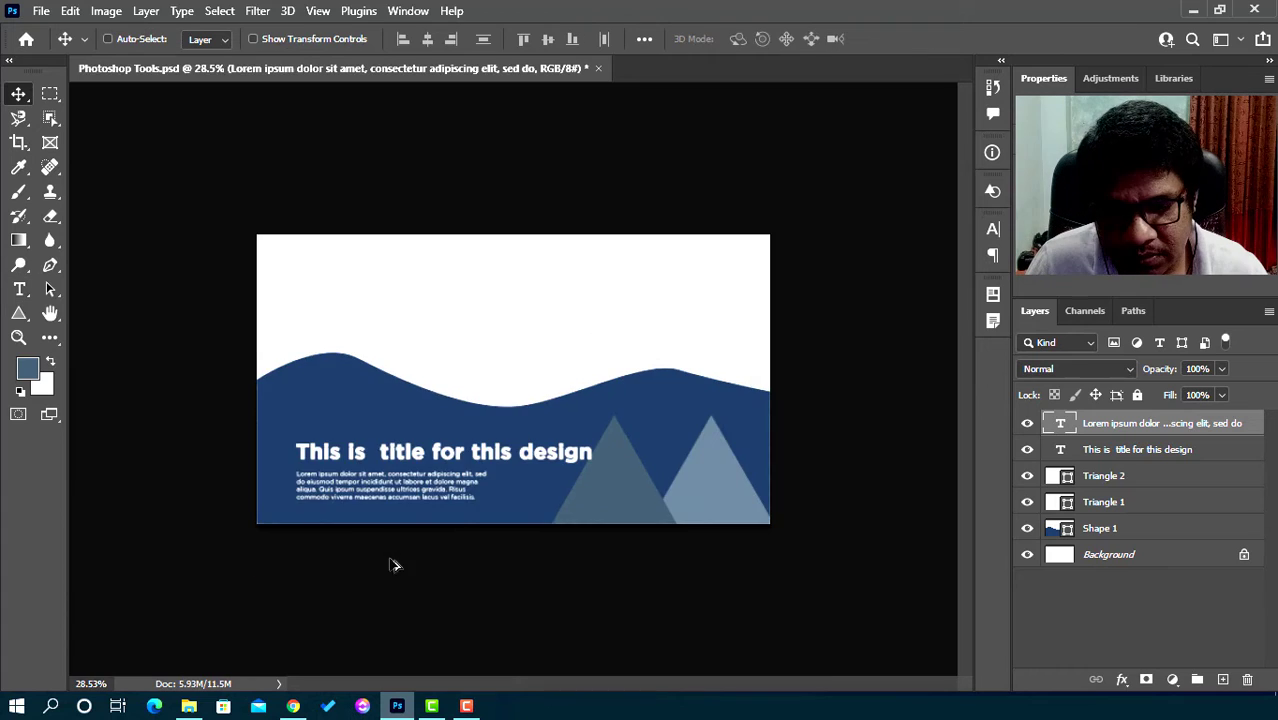
Move the title up away from the paragraph and break it into two lines before "this design"
{"action": "scroll", "coordinate": [388, 527], "scroll_direction": "up", "scroll_amount": 5}
{"action": "scroll", "coordinate": [388, 527], "scroll_direction": "up", "scroll_amount": 3}
{"action": "scroll", "coordinate": [374, 430], "scroll_direction": "down", "scroll_amount": 3}
{"action": "scroll", "coordinate": [381, 513], "scroll_direction": "up", "scroll_amount": 3}
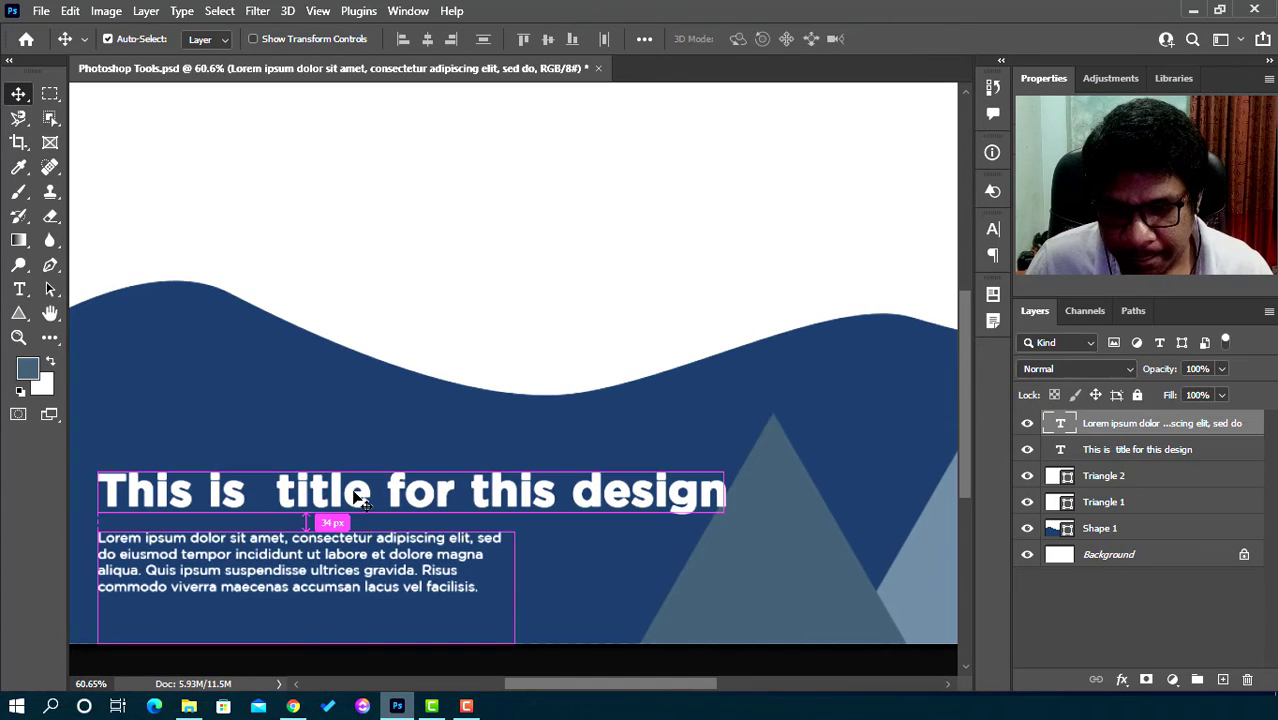
{"action": "left_click", "coordinate": [355, 491], "text": "ctrl"}
{"action": "left_click_drag", "start_coordinate": [351, 436], "coordinate": [355, 398]}
{"action": "double_click", "coordinate": [430, 417]}
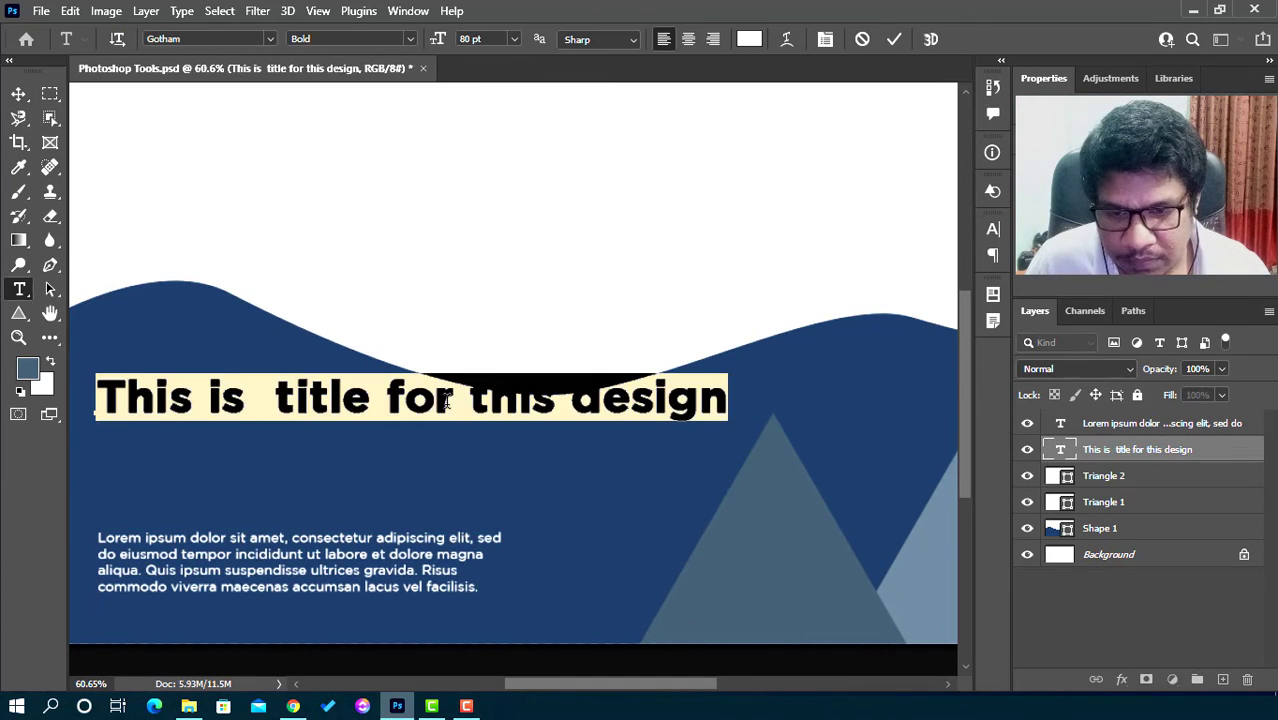
{"action": "left_click", "coordinate": [480, 400]}
{"action": "key", "text": "Return"}
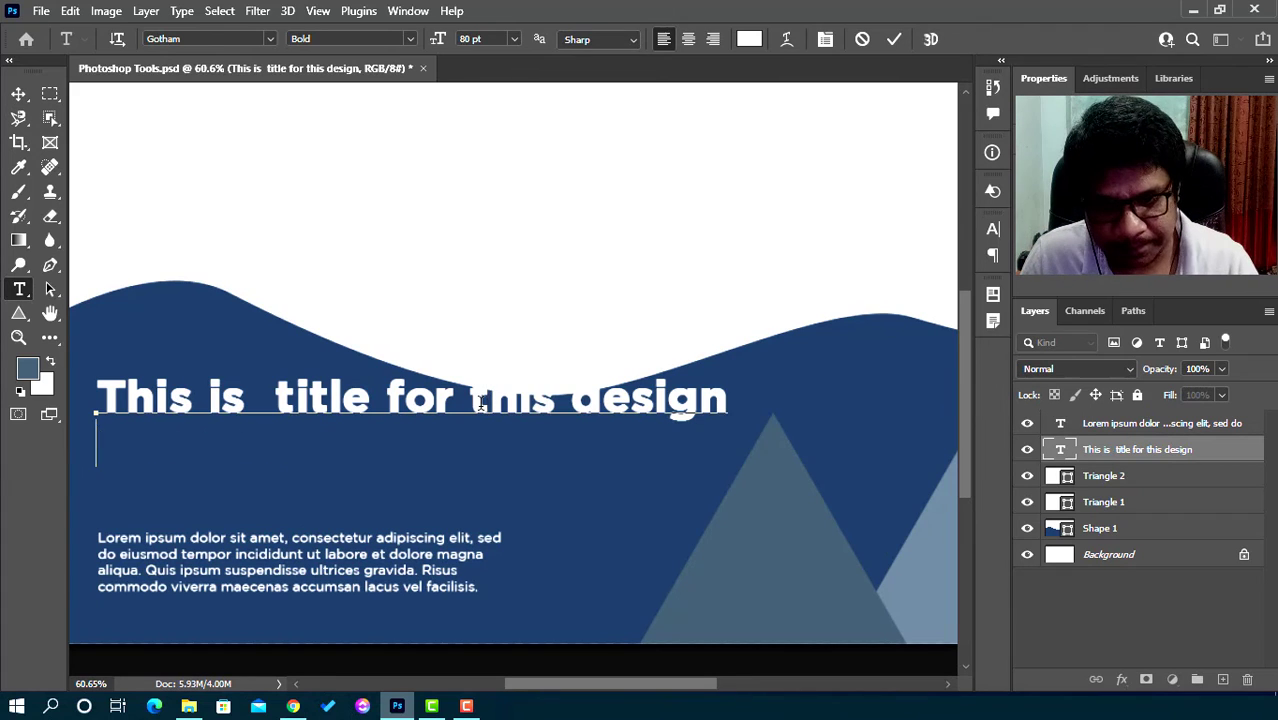
{"action": "key", "text": "ctrl+Return"}
Move the two-line title down to sit just above the paragraph, aligned with its left edge
{"action": "key", "text": "v"}
{"action": "left_click_drag", "start_coordinate": [318, 440], "coordinate": [315, 485]}
{"action": "scroll", "coordinate": [348, 418], "scroll_direction": "down", "scroll_amount": 4}
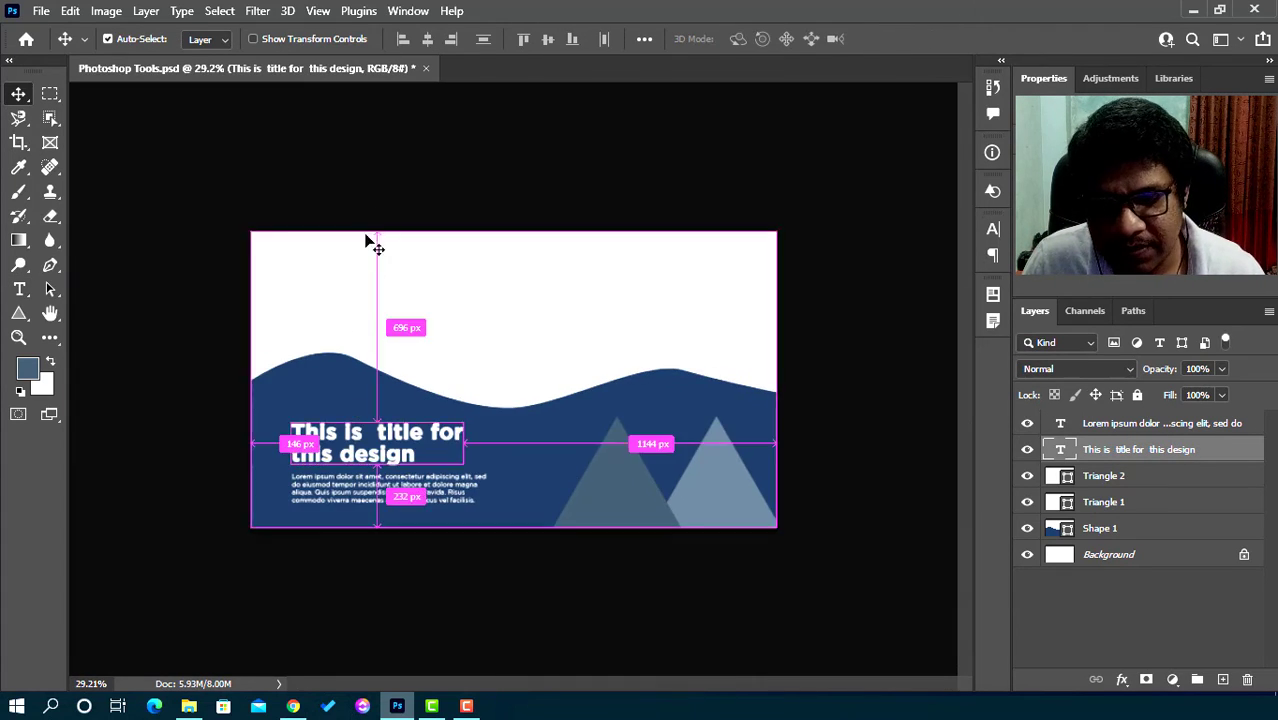
{"action": "scroll", "coordinate": [375, 425], "scroll_direction": "up", "scroll_amount": 3}
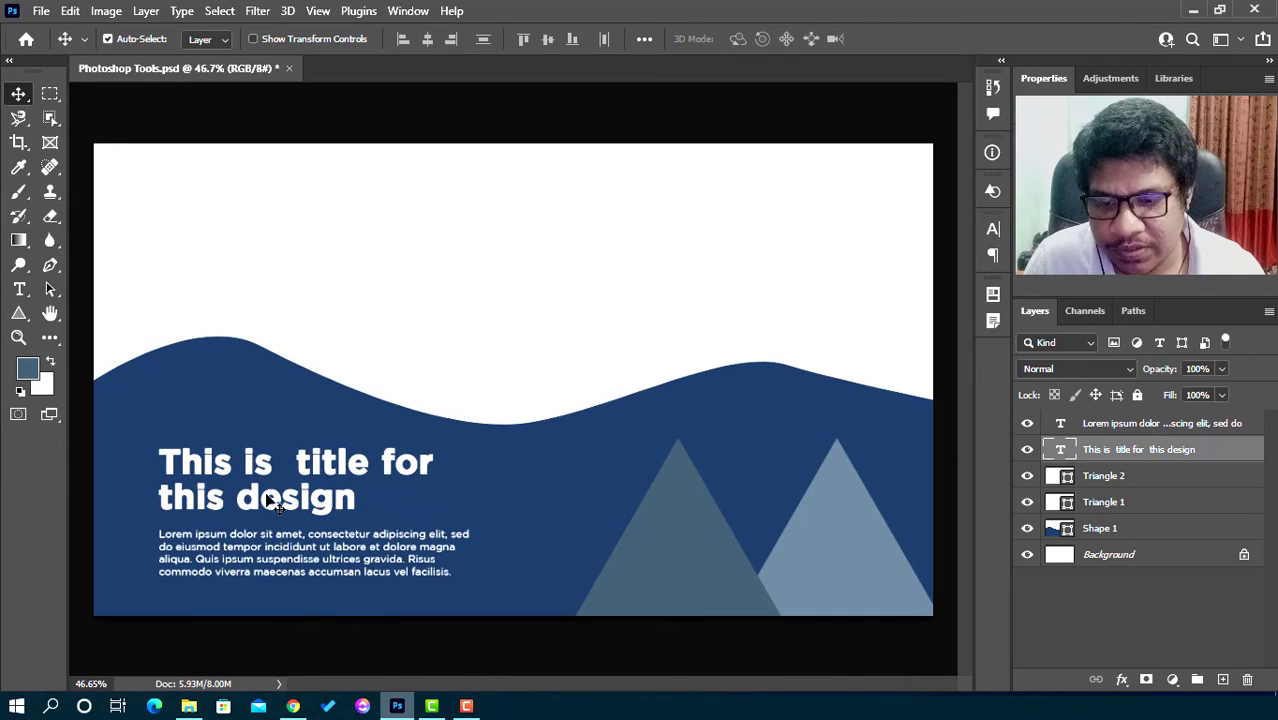
{"action": "double_click", "coordinate": [230, 492]}
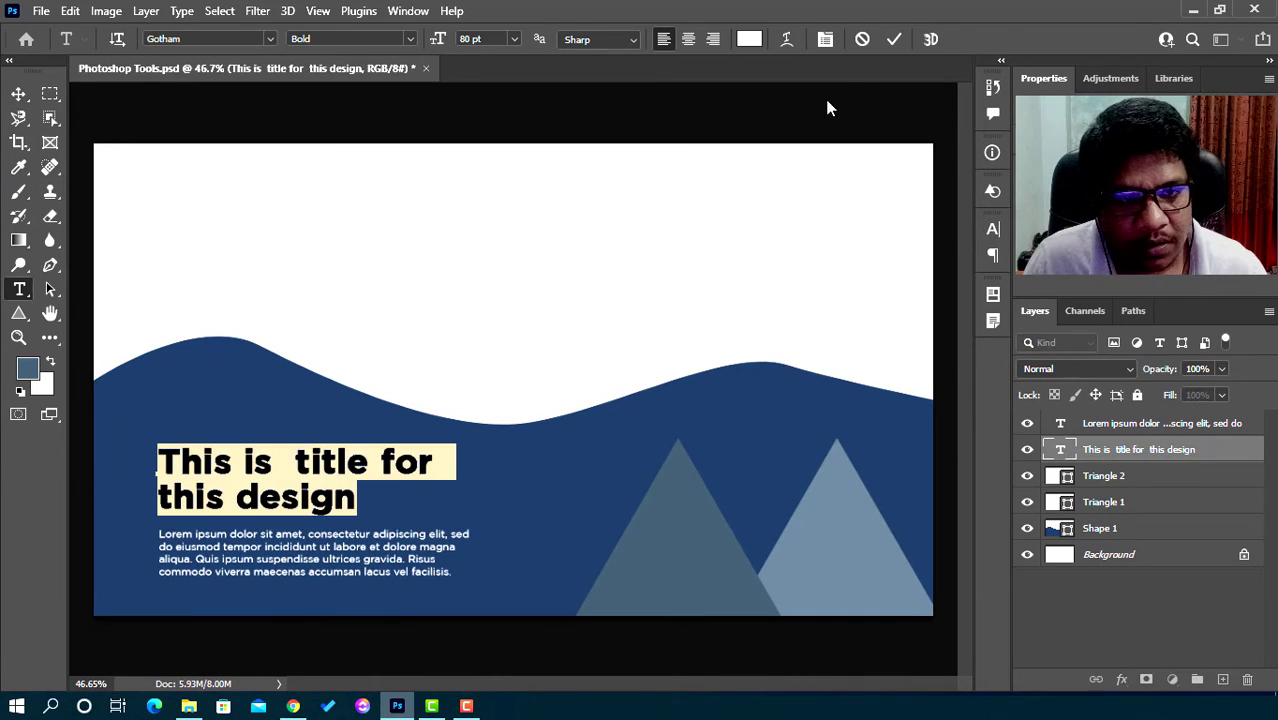
{"action": "left_click", "coordinate": [893, 39]}
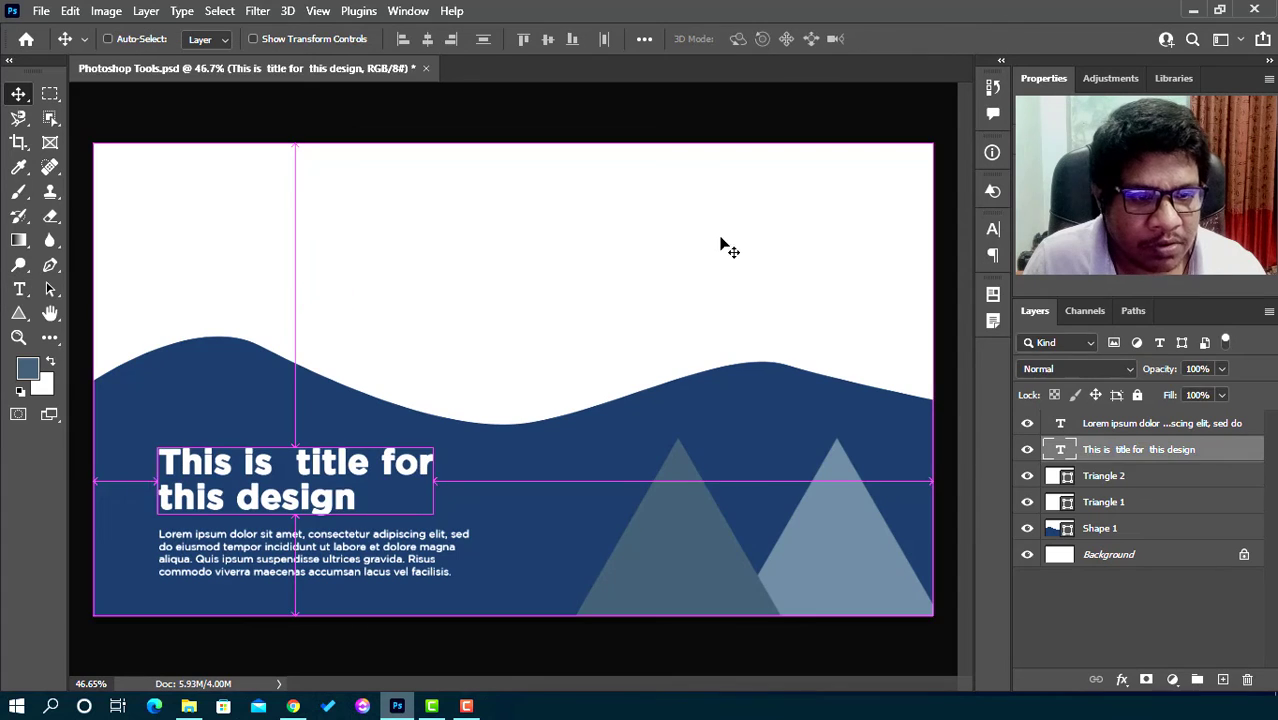
{"action": "scroll", "coordinate": [537, 289], "scroll_direction": "down", "scroll_amount": 1}
{"action": "scroll", "coordinate": [537, 289], "scroll_direction": "down", "scroll_amount": 1}
{"action": "scroll", "coordinate": [496, 331], "scroll_direction": "up", "scroll_amount": 1}
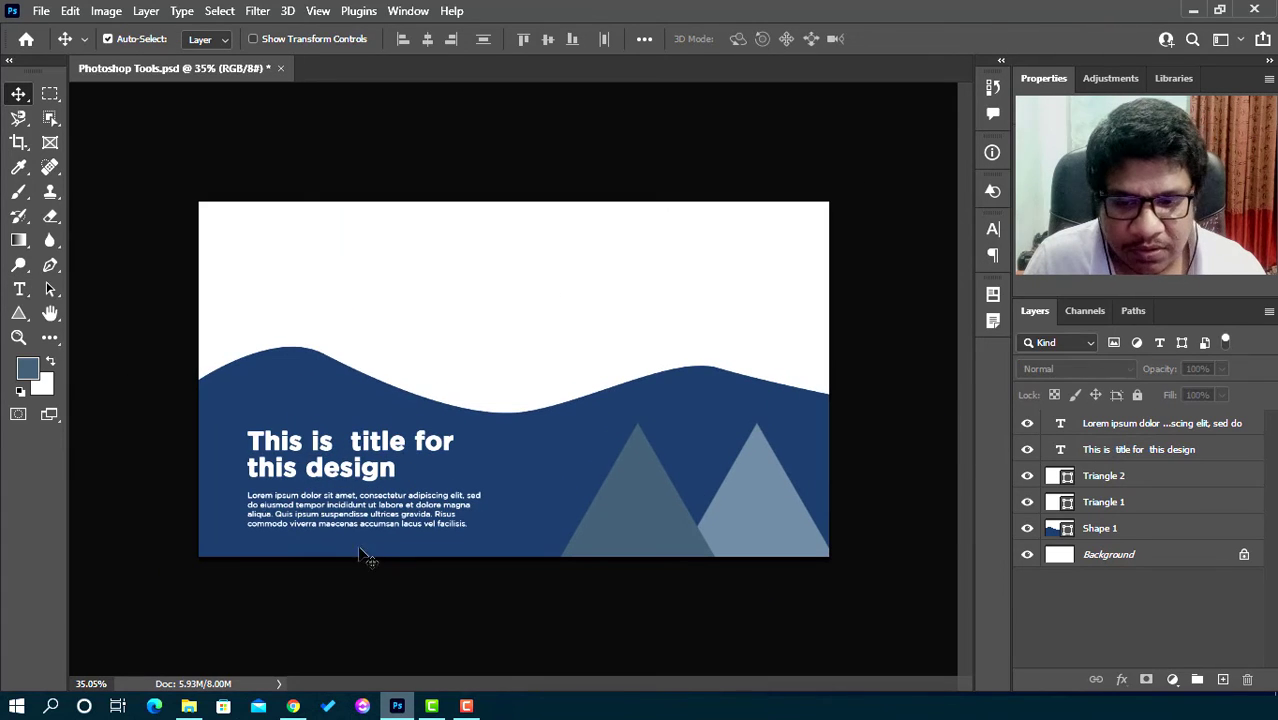
{"action": "left_click_drag", "start_coordinate": [352, 517], "coordinate": [348, 520]}
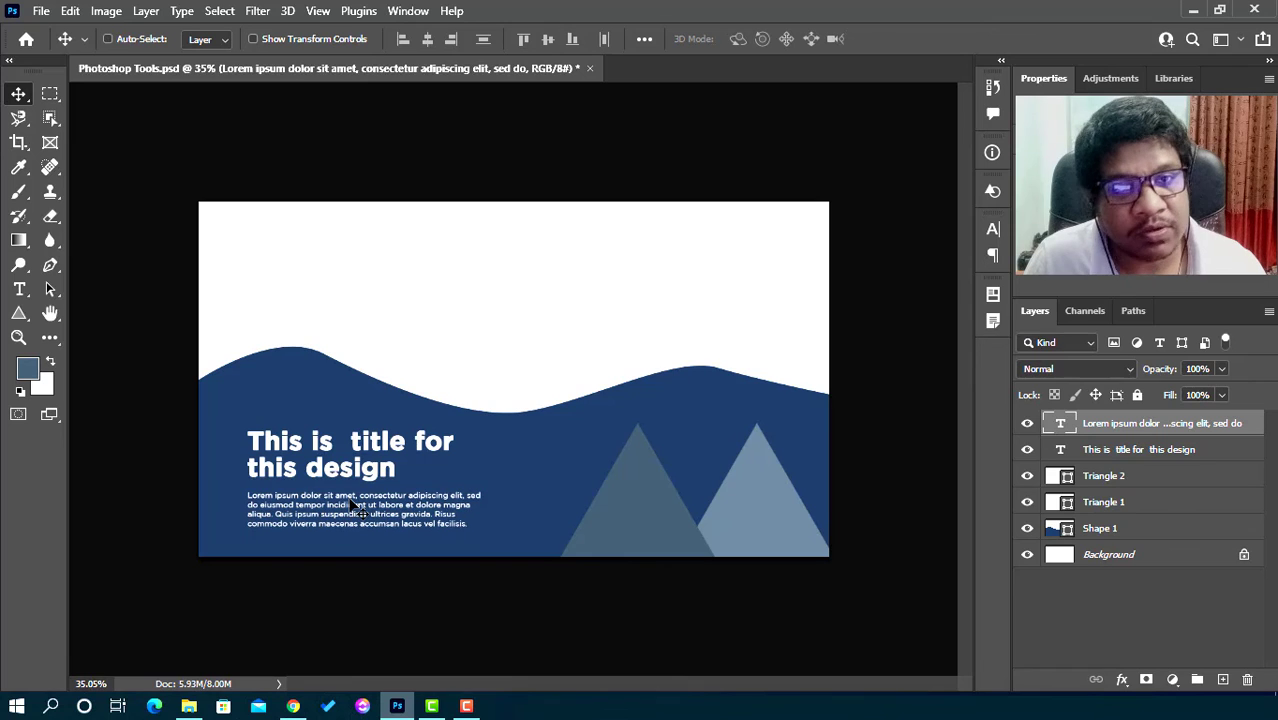